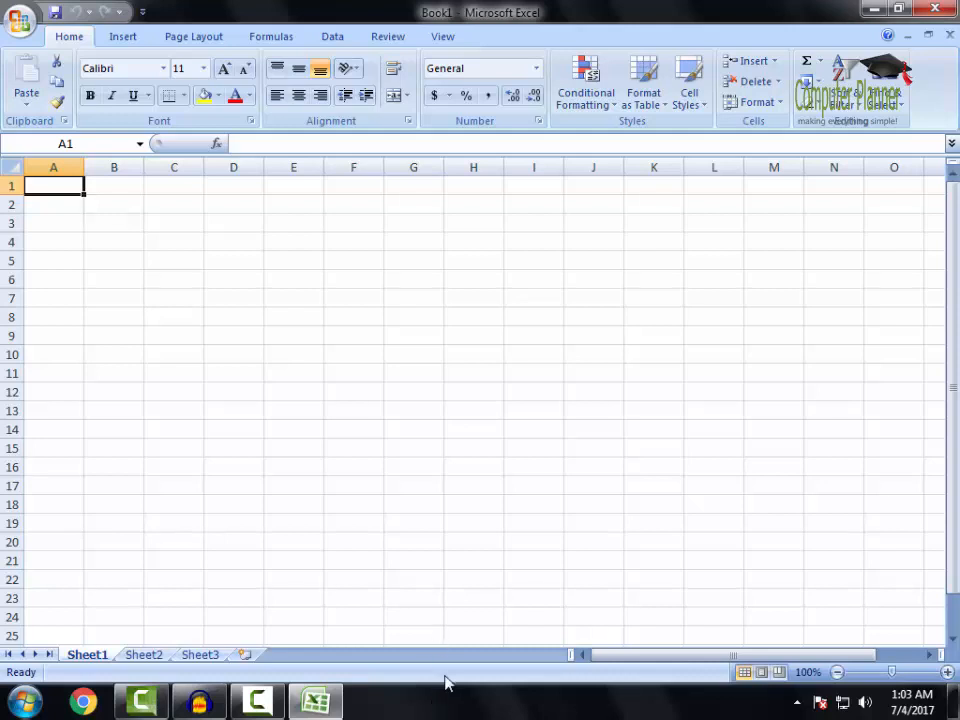
Open the Math Input Panel over the blank worksheet and dismiss the Windows color scheme prompt
{"action": "left_click", "coordinate": [16, 712]}
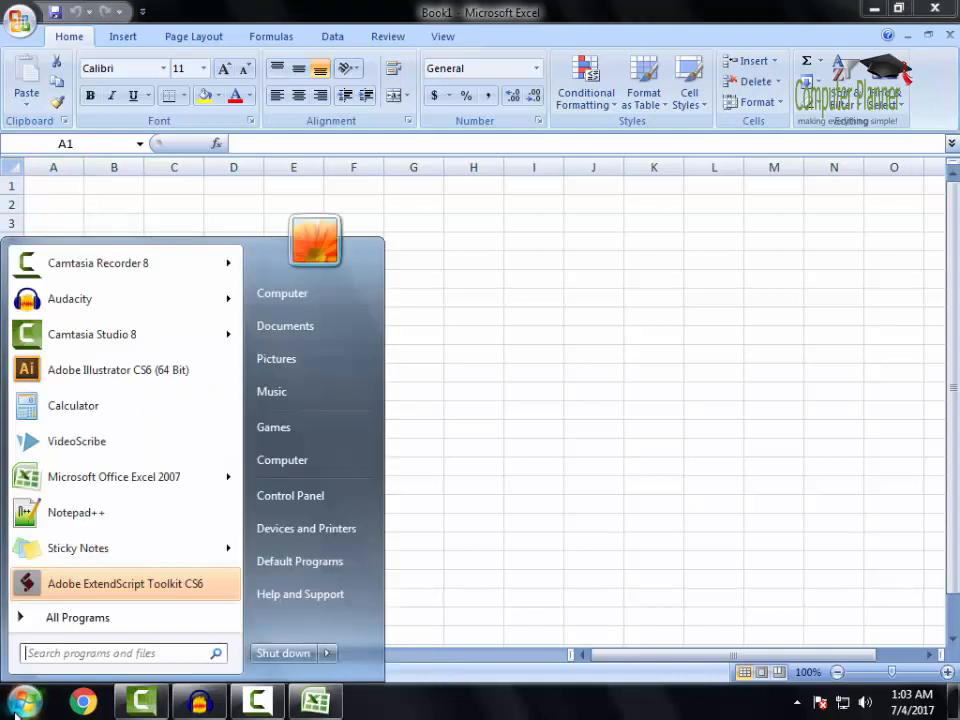
{"action": "left_click", "coordinate": [99, 653]}
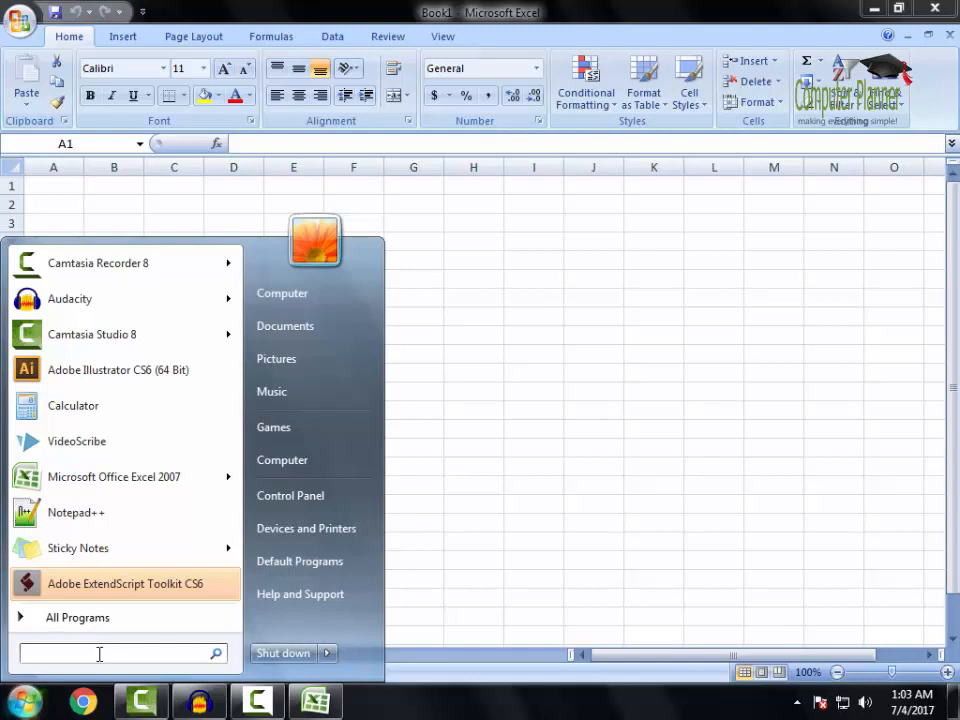
{"action": "type", "text": "math"}
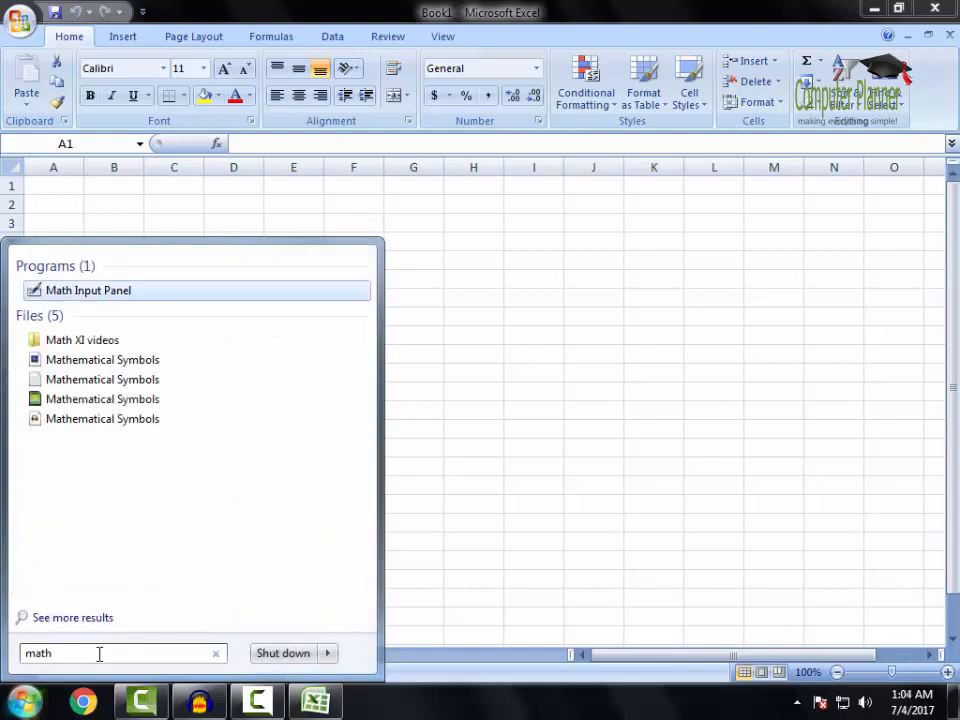
{"action": "key", "text": "Return"}
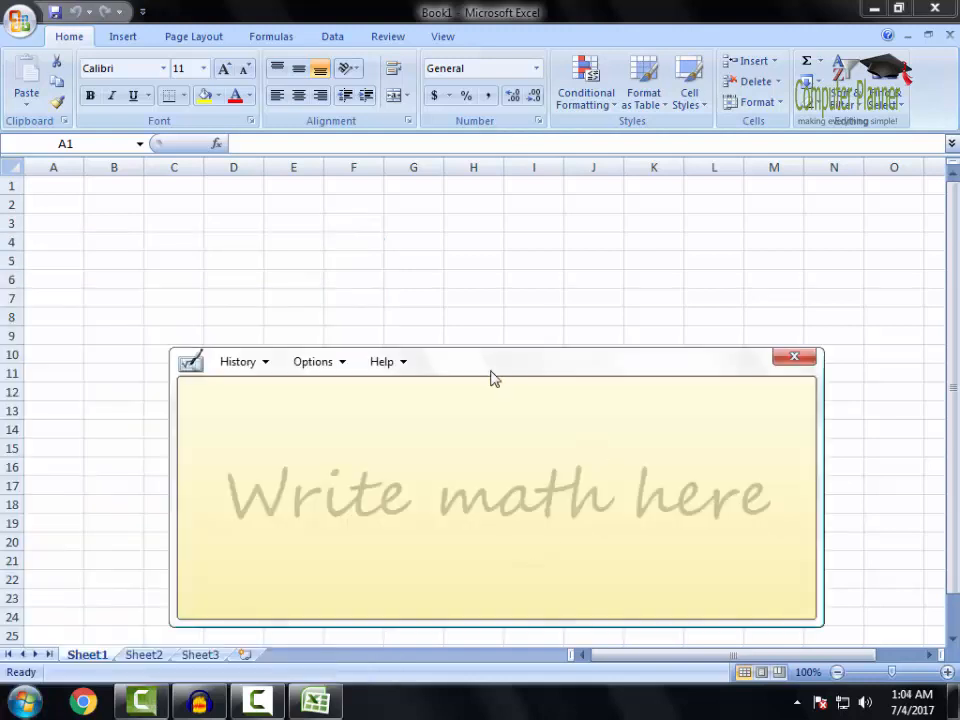
{"action": "left_click_drag", "start_coordinate": [489, 369], "coordinate": [460, 287]}
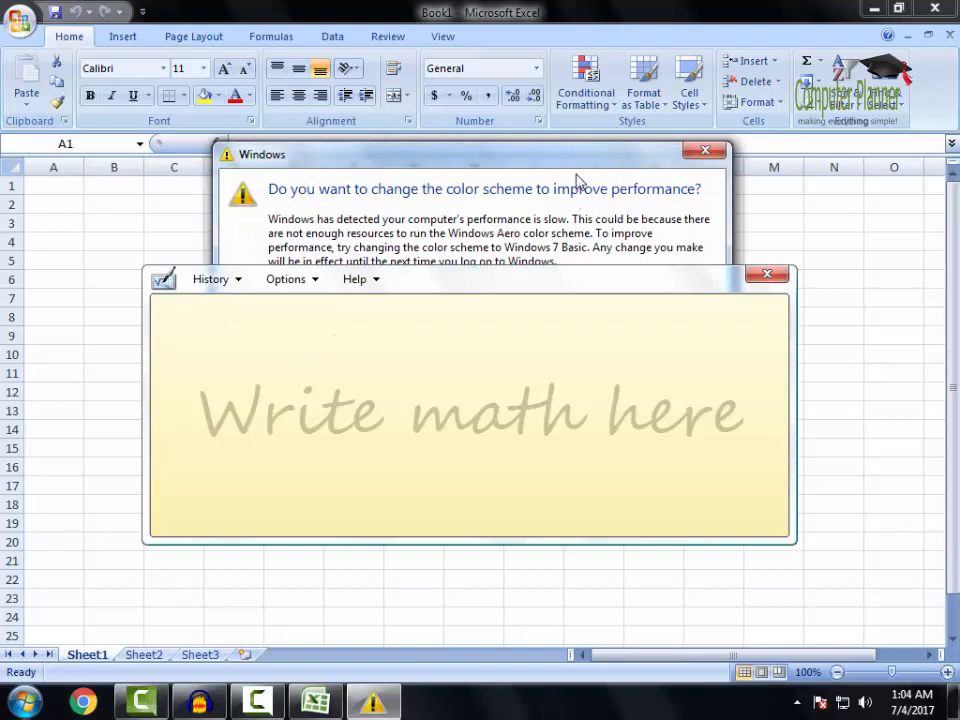
{"action": "left_click", "coordinate": [704, 151]}
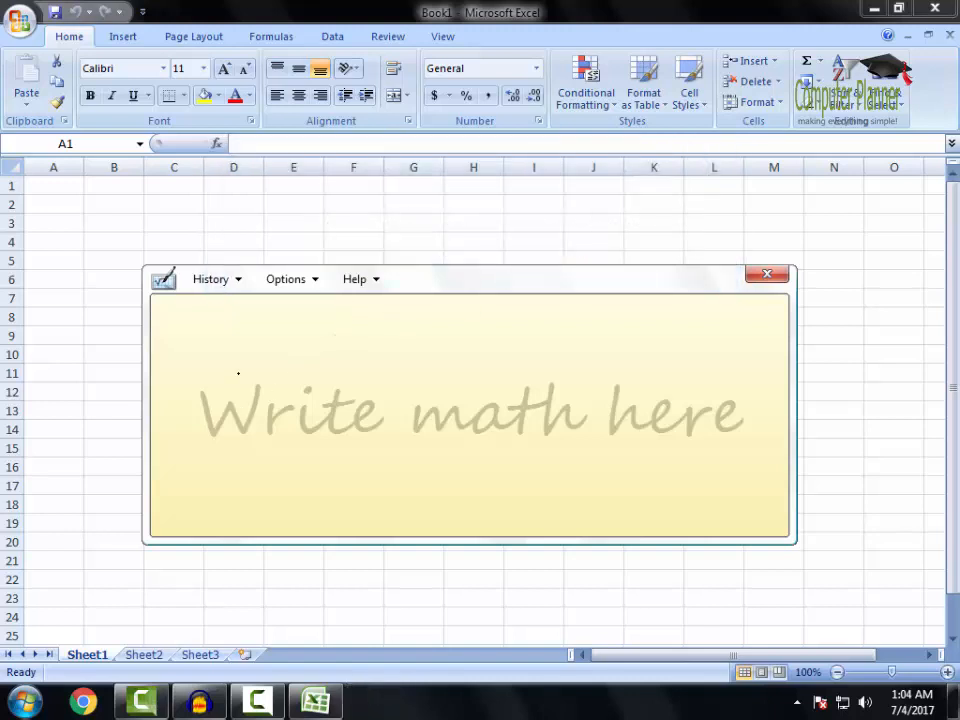
{"action": "left_click_drag", "start_coordinate": [238, 373], "coordinate": [266, 405]}
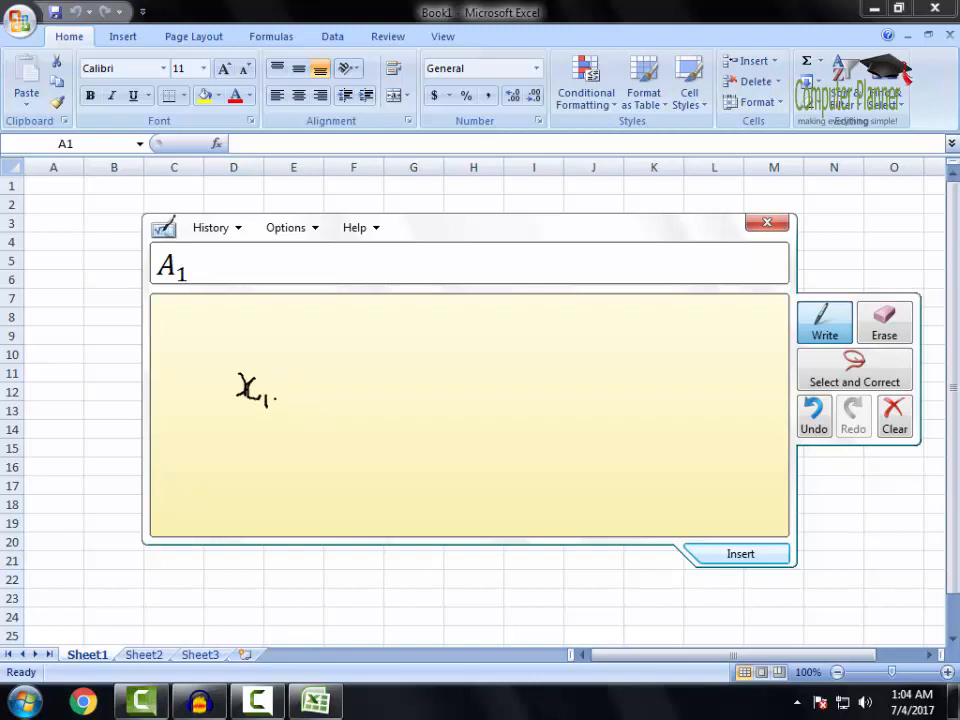
{"action": "left_click_drag", "start_coordinate": [274, 397], "coordinate": [280, 402]}
{"action": "left_click", "coordinate": [884, 322]}
{"action": "left_click_drag", "start_coordinate": [274, 405], "coordinate": [368, 410]}
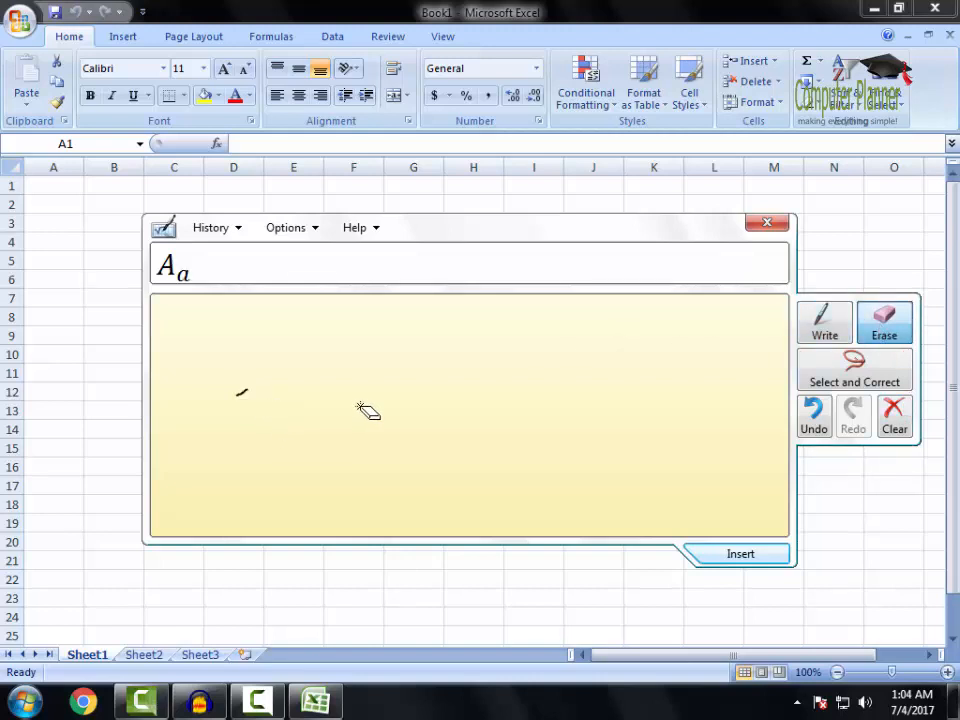
{"action": "mouse_move", "coordinate": [250, 398]}
{"action": "left_mouse_down"}
{"action": "mouse_move", "coordinate": [240, 392]}
{"action": "mouse_move", "coordinate": [262, 404]}
{"action": "mouse_move", "coordinate": [233, 407]}
{"action": "mouse_move", "coordinate": [266, 415]}
{"action": "left_mouse_up"}
Handwrite the equation x₁ + x₂ = y in the Math Input Panel's writing area
{"action": "left_click", "coordinate": [821, 324]}
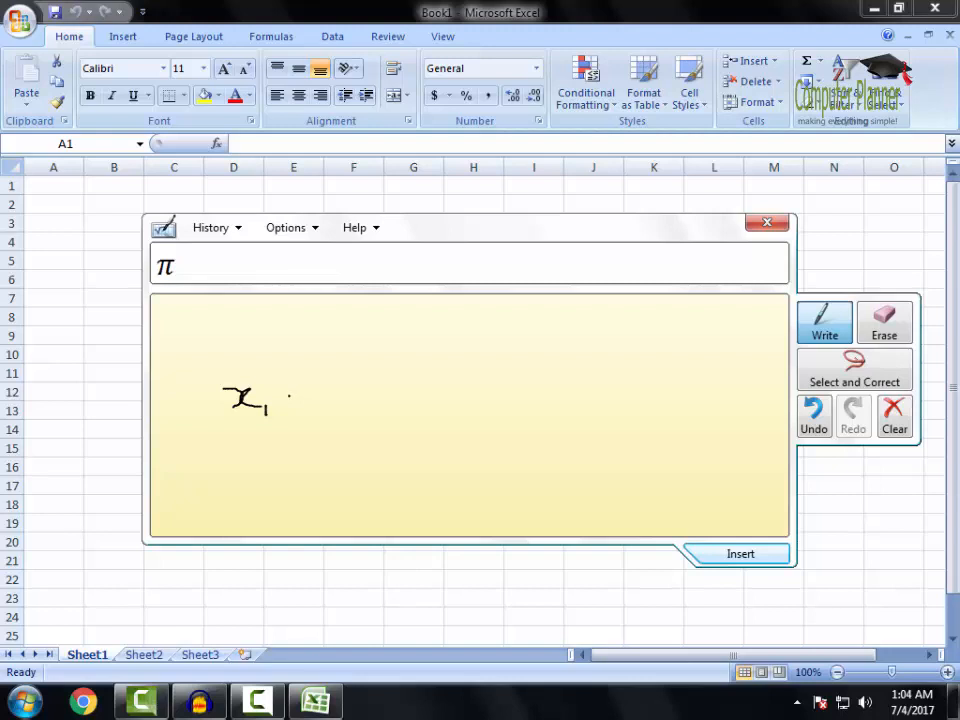
{"action": "mouse_move", "coordinate": [289, 384]}
{"action": "left_mouse_down"}
{"action": "mouse_move", "coordinate": [289, 411]}
{"action": "mouse_move", "coordinate": [299, 398]}
{"action": "mouse_move", "coordinate": [367, 413]}
{"action": "mouse_move", "coordinate": [390, 396]}
{"action": "mouse_move", "coordinate": [405, 407]}
{"action": "mouse_move", "coordinate": [452, 401]}
{"action": "left_mouse_up"}
{"action": "left_click_drag", "start_coordinate": [460, 386], "coordinate": [443, 423]}
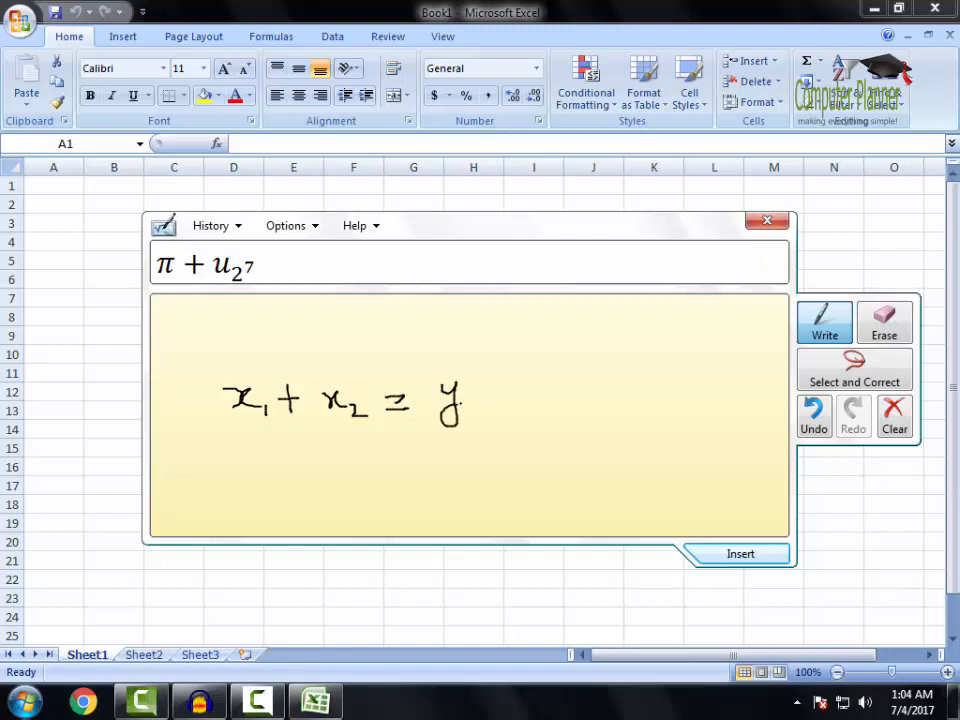
{"action": "left_click_drag", "start_coordinate": [450, 227], "coordinate": [454, 203]}
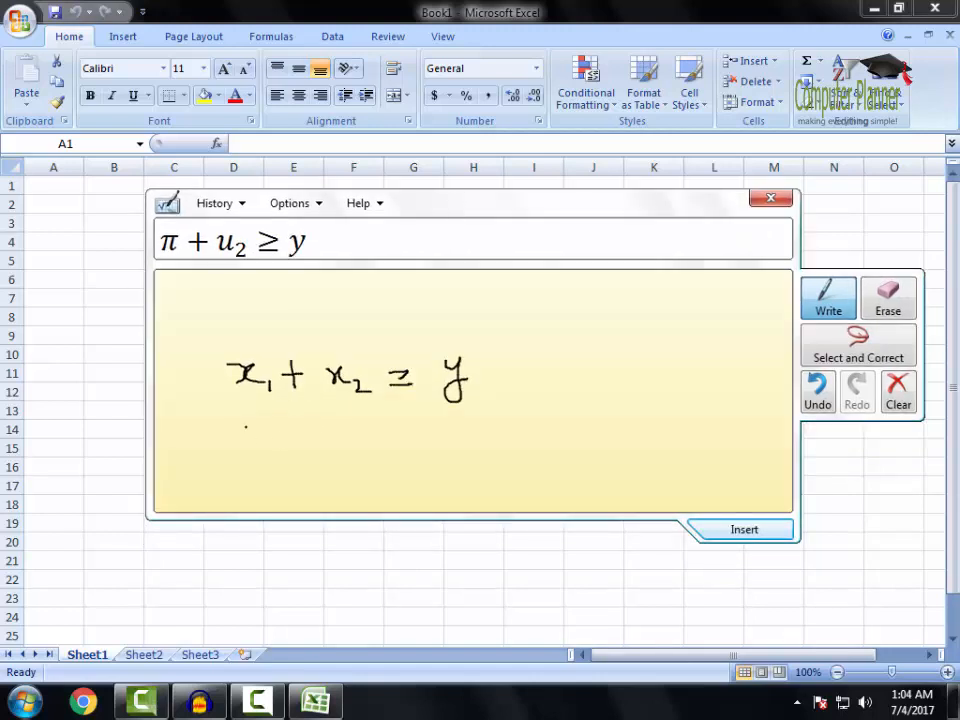
Handwrite 2 + 3 = 5 beneath the first equation, circling its plus sign and underlining the 5
{"action": "mouse_move", "coordinate": [240, 426]}
{"action": "left_mouse_down"}
{"action": "mouse_move", "coordinate": [252, 426]}
{"action": "mouse_move", "coordinate": [255, 451]}
{"action": "mouse_move", "coordinate": [288, 437]}
{"action": "mouse_move", "coordinate": [287, 451]}
{"action": "left_mouse_up"}
{"action": "mouse_move", "coordinate": [278, 438]}
{"action": "left_mouse_down"}
{"action": "mouse_move", "coordinate": [328, 431]}
{"action": "mouse_move", "coordinate": [321, 444]}
{"action": "left_mouse_up"}
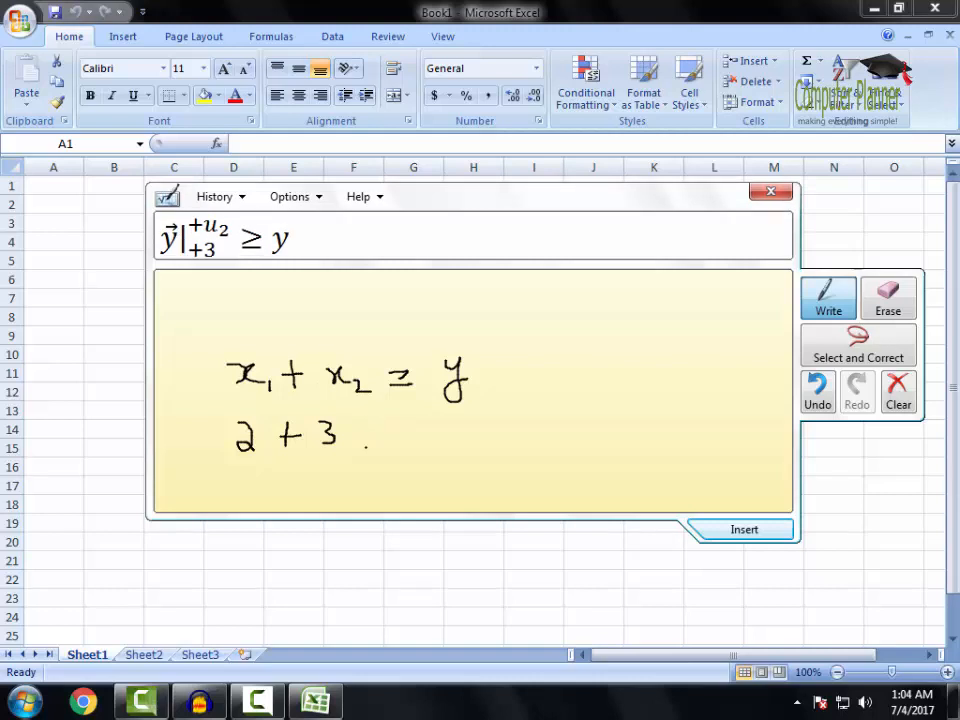
{"action": "left_click_drag", "start_coordinate": [371, 430], "coordinate": [390, 430]}
{"action": "mouse_move", "coordinate": [371, 440]}
{"action": "left_mouse_down"}
{"action": "mouse_move", "coordinate": [410, 437]}
{"action": "mouse_move", "coordinate": [431, 416]}
{"action": "left_mouse_up"}
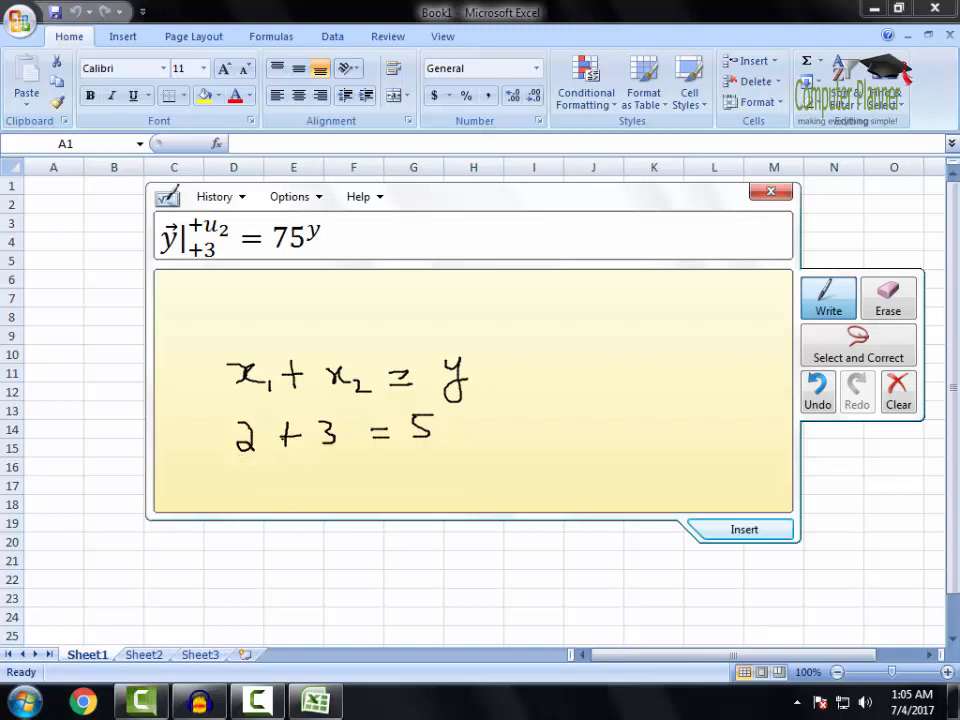
{"action": "mouse_move", "coordinate": [282, 420]}
{"action": "left_mouse_down"}
{"action": "mouse_move", "coordinate": [282, 456]}
{"action": "mouse_move", "coordinate": [294, 421]}
{"action": "left_mouse_up"}
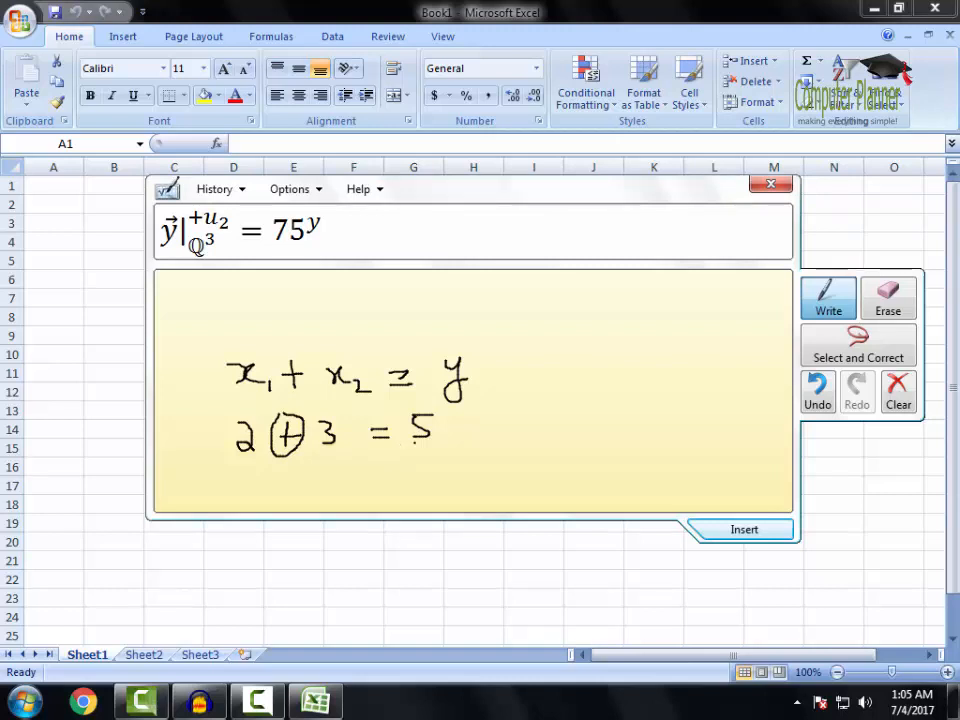
{"action": "left_click_drag", "start_coordinate": [416, 443], "coordinate": [435, 442]}
{"action": "left_click_drag", "start_coordinate": [441, 205], "coordinate": [360, 178]}
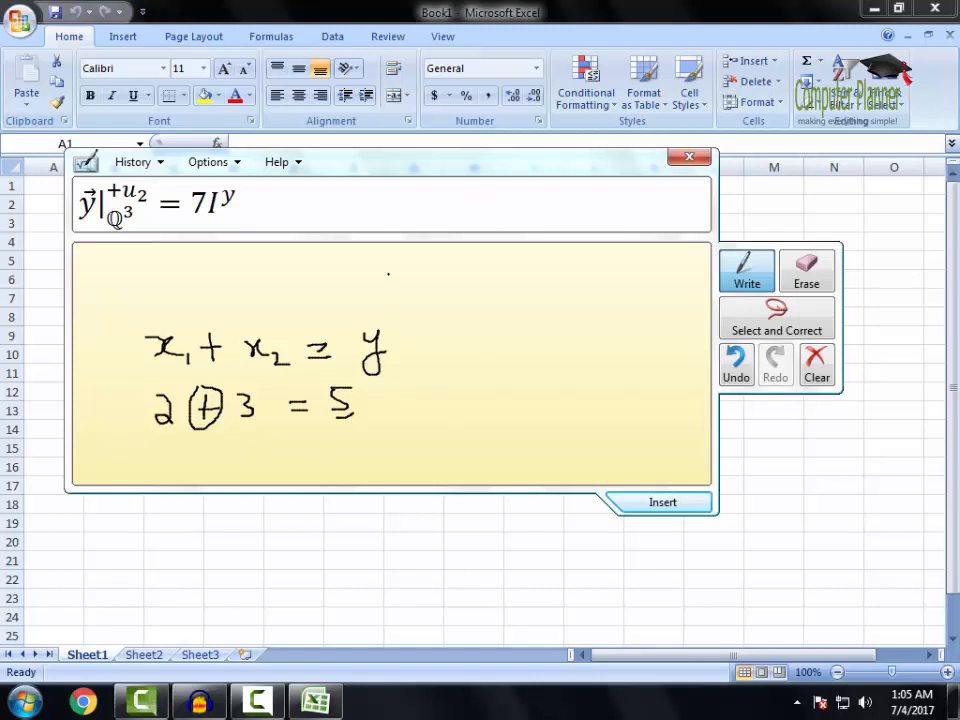
Draw a vertical divider beside the two equations and write an equals sign on its far side
{"action": "left_click_drag", "start_coordinate": [388, 273], "coordinate": [414, 481]}
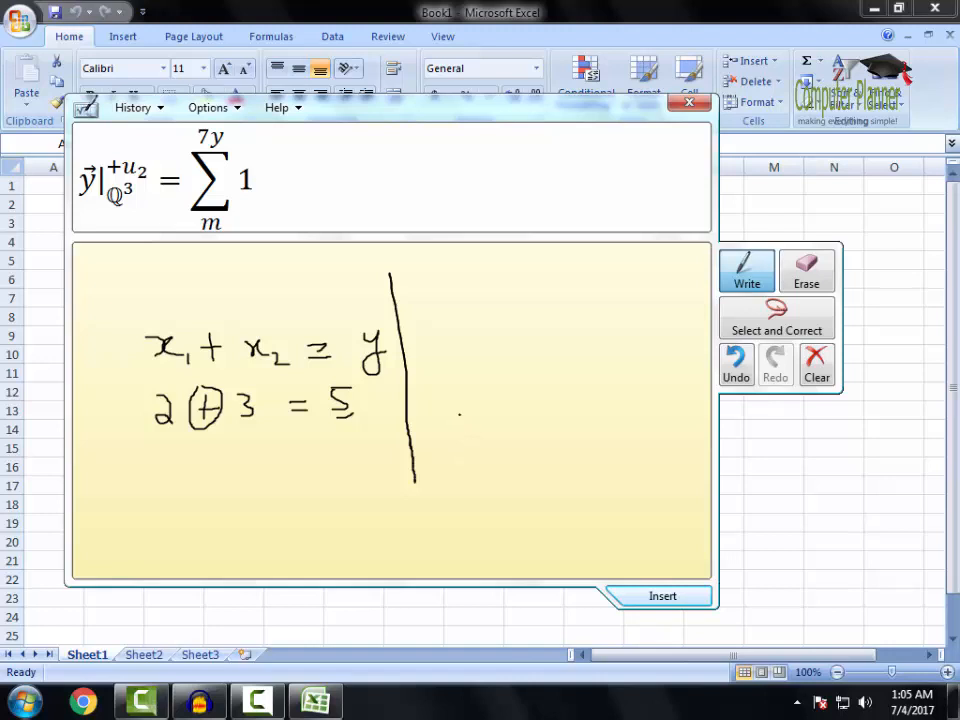
{"action": "mouse_move", "coordinate": [424, 351]}
{"action": "left_mouse_down"}
{"action": "mouse_move", "coordinate": [444, 352]}
{"action": "mouse_move", "coordinate": [446, 362]}
{"action": "left_mouse_up"}
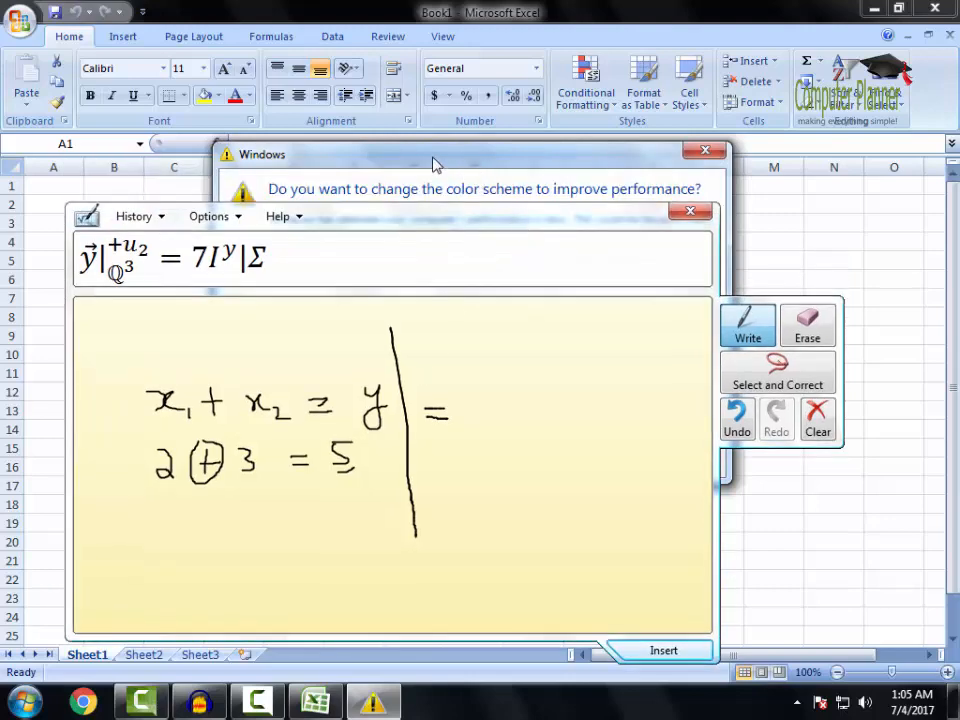
Keep the current Windows color scheme with no further prompts, and bring the Math Input Panel back into full view
{"action": "left_click_drag", "start_coordinate": [433, 165], "coordinate": [451, 35]}
{"action": "left_click_drag", "start_coordinate": [452, 214], "coordinate": [442, 414]}
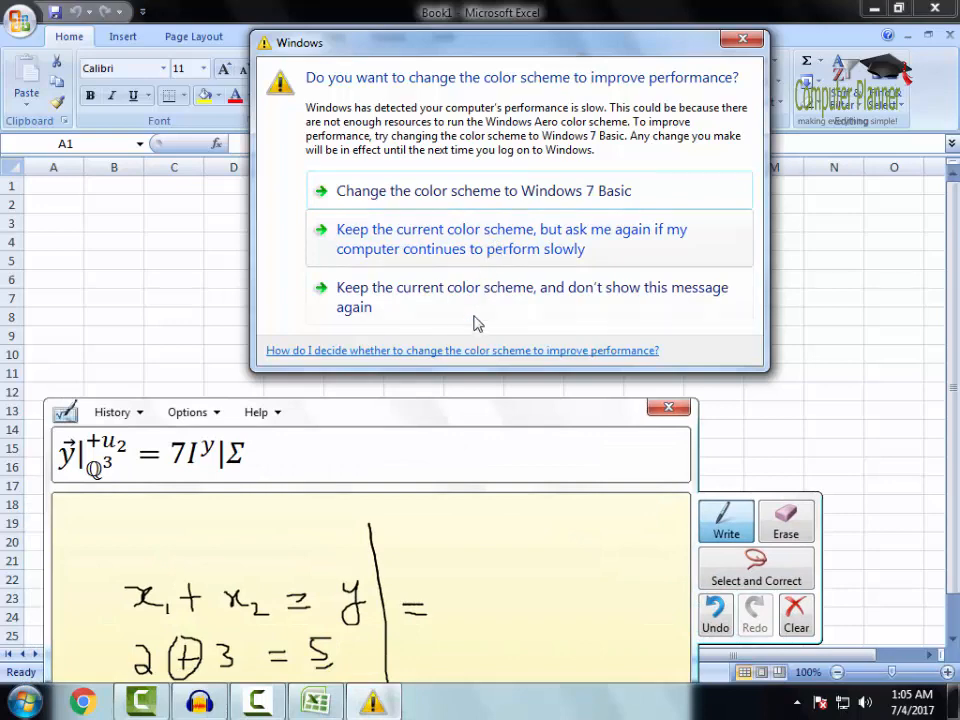
{"action": "left_click", "coordinate": [445, 296]}
{"action": "left_click_drag", "start_coordinate": [446, 424], "coordinate": [533, 143]}
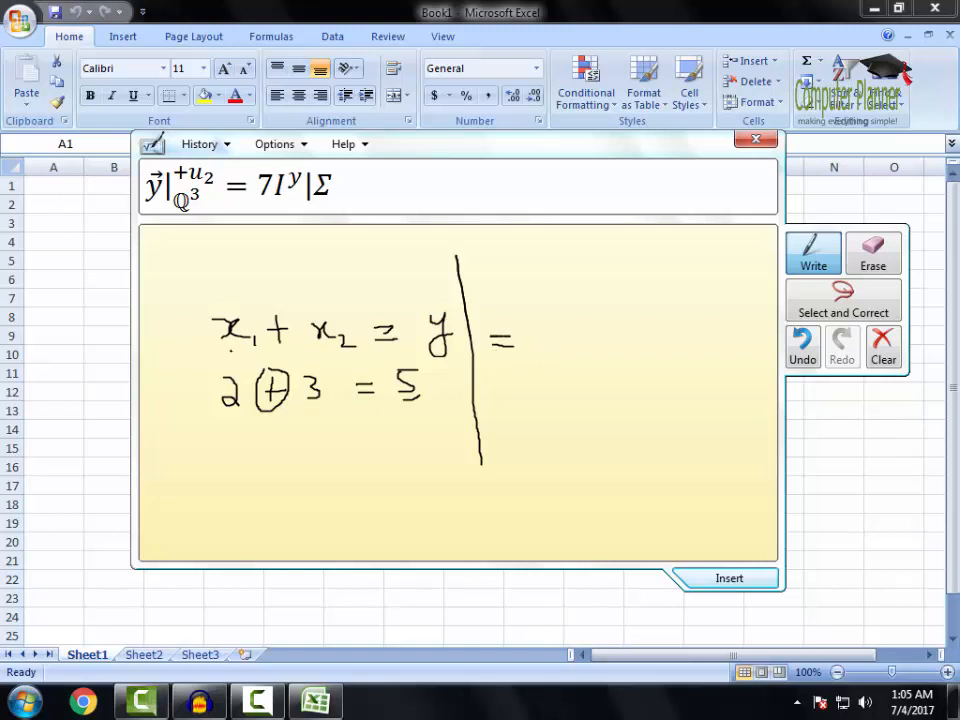
Underline x₁ in the first equation and write x₁ + x₂ after the equals sign beyond the divider
{"action": "left_click_drag", "start_coordinate": [222, 350], "coordinate": [249, 352]}
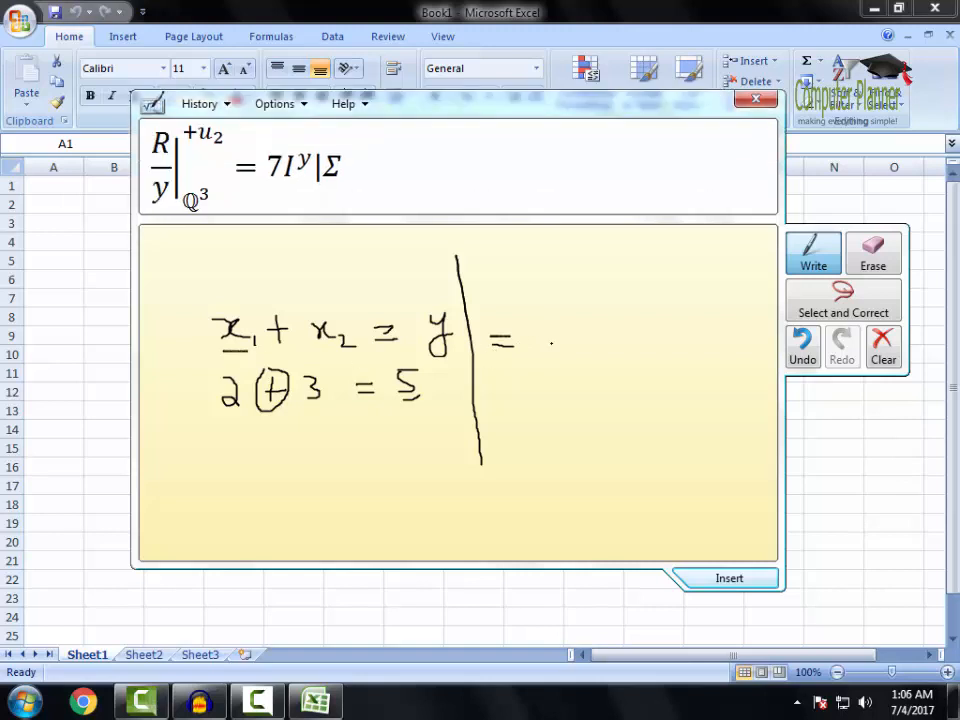
{"action": "mouse_move", "coordinate": [533, 332]}
{"action": "left_mouse_down"}
{"action": "mouse_move", "coordinate": [535, 347]}
{"action": "mouse_move", "coordinate": [556, 353]}
{"action": "mouse_move", "coordinate": [584, 337]}
{"action": "left_mouse_up"}
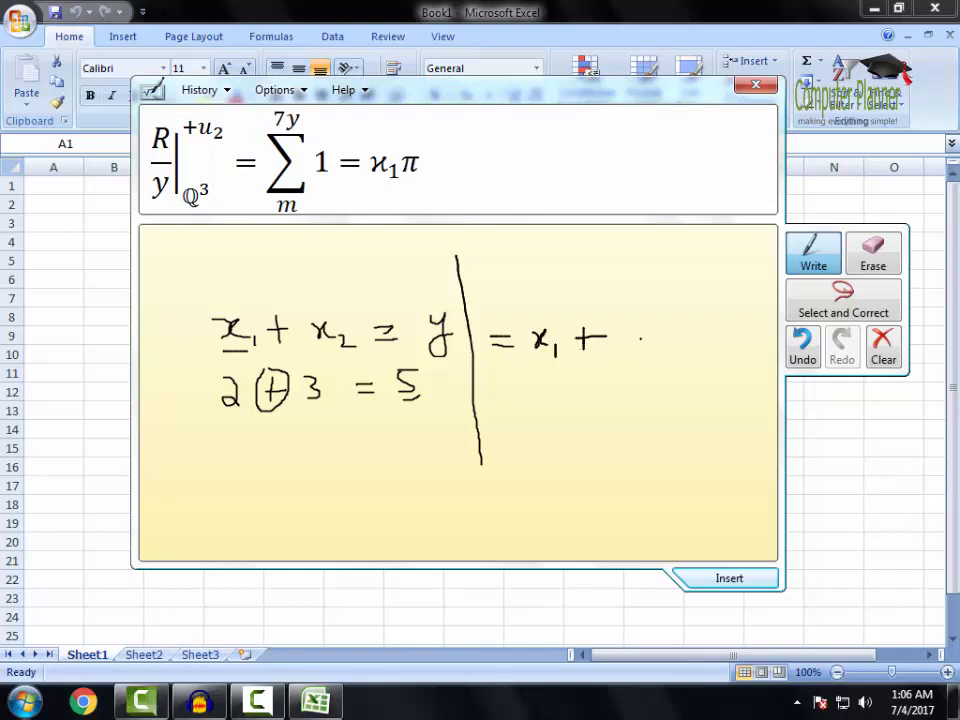
{"action": "mouse_move", "coordinate": [621, 327]}
{"action": "left_mouse_down"}
{"action": "mouse_move", "coordinate": [621, 346]}
{"action": "mouse_move", "coordinate": [653, 350]}
{"action": "left_mouse_up"}
Draw a box around = x₁ + x₂ and label it "Result" with an arrow
{"action": "mouse_move", "coordinate": [491, 369]}
{"action": "left_mouse_down"}
{"action": "mouse_move", "coordinate": [669, 363]}
{"action": "mouse_move", "coordinate": [670, 314]}
{"action": "mouse_move", "coordinate": [556, 313]}
{"action": "mouse_move", "coordinate": [472, 340]}
{"action": "mouse_move", "coordinate": [552, 418]}
{"action": "mouse_move", "coordinate": [592, 424]}
{"action": "left_mouse_up"}
{"action": "mouse_move", "coordinate": [592, 398]}
{"action": "left_mouse_down"}
{"action": "mouse_move", "coordinate": [612, 424]}
{"action": "mouse_move", "coordinate": [670, 409]}
{"action": "mouse_move", "coordinate": [681, 421]}
{"action": "mouse_move", "coordinate": [705, 421]}
{"action": "left_mouse_up"}
{"action": "left_click_drag", "start_coordinate": [692, 412], "coordinate": [712, 399]}
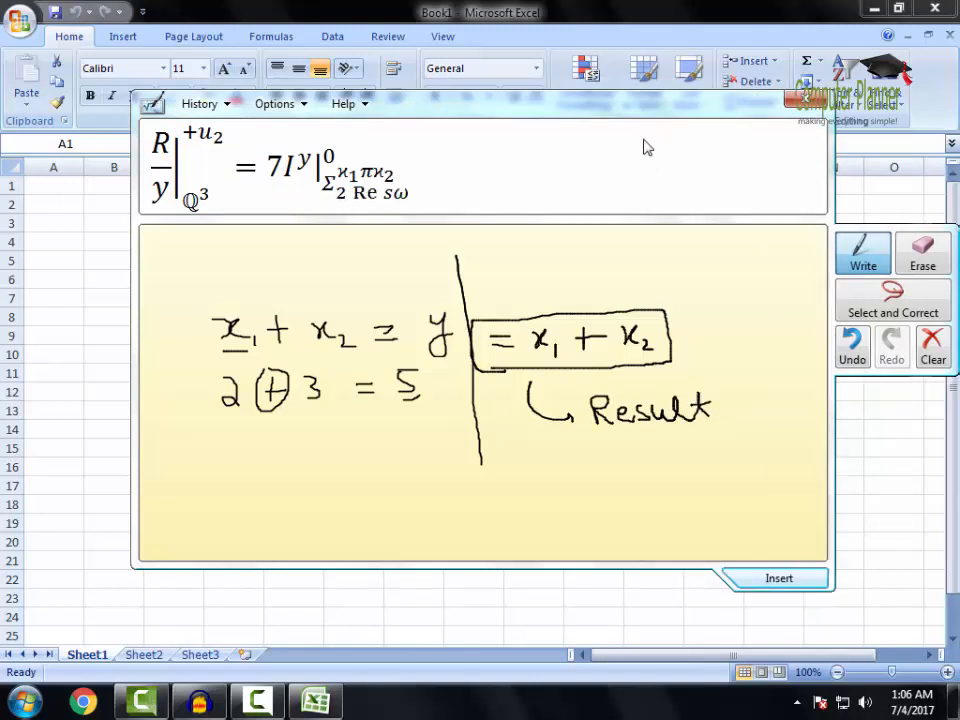
Uncover the worksheet by moving the Math Input Panel away and enter the formula =2+3 in cell D6
{"action": "left_click_drag", "start_coordinate": [652, 109], "coordinate": [593, 117]}
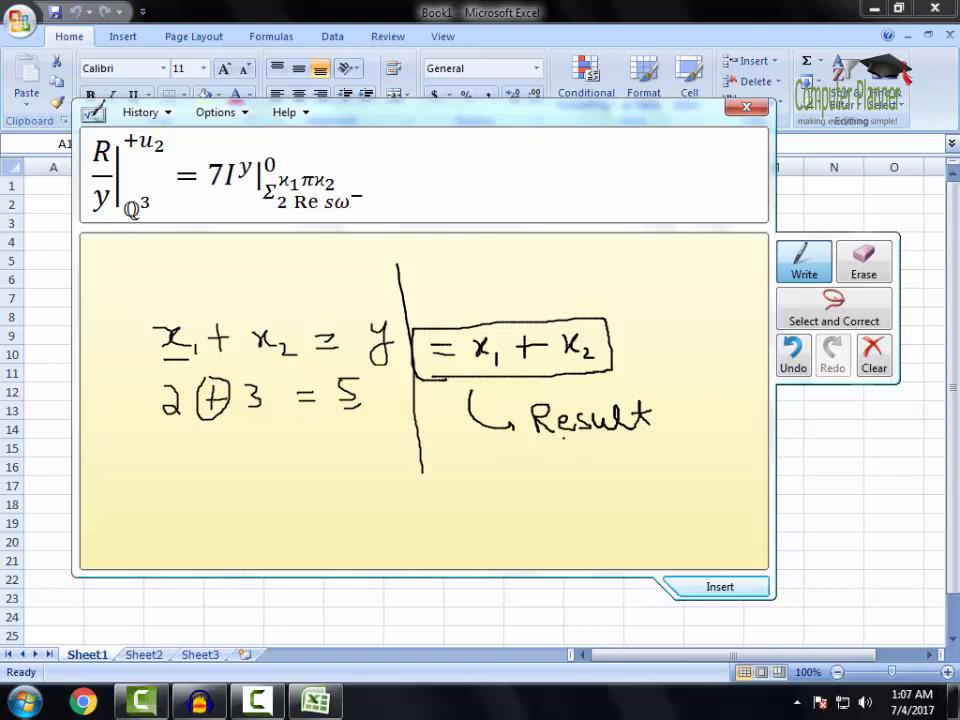
{"action": "left_click_drag", "start_coordinate": [665, 118], "coordinate": [644, 171]}
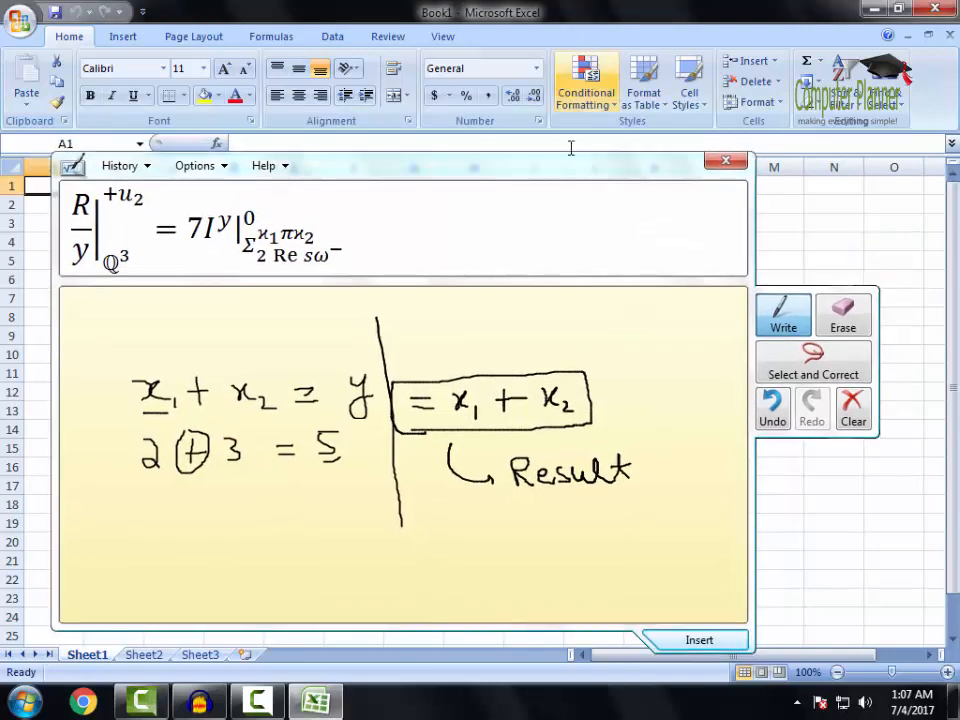
{"action": "left_click_drag", "start_coordinate": [558, 177], "coordinate": [581, 619]}
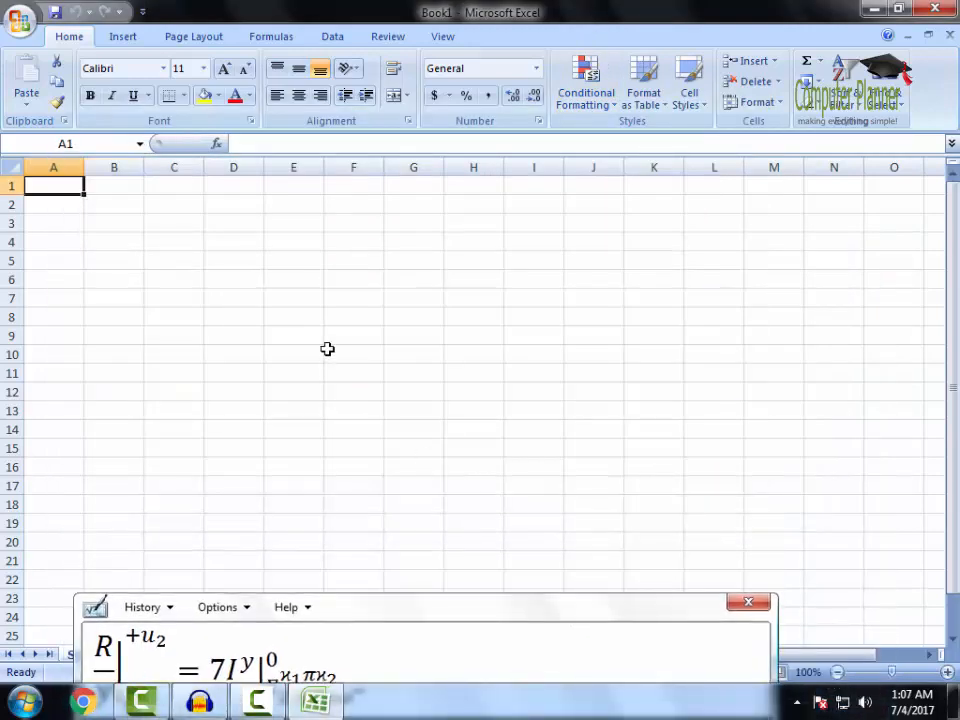
{"action": "left_click", "coordinate": [231, 276]}
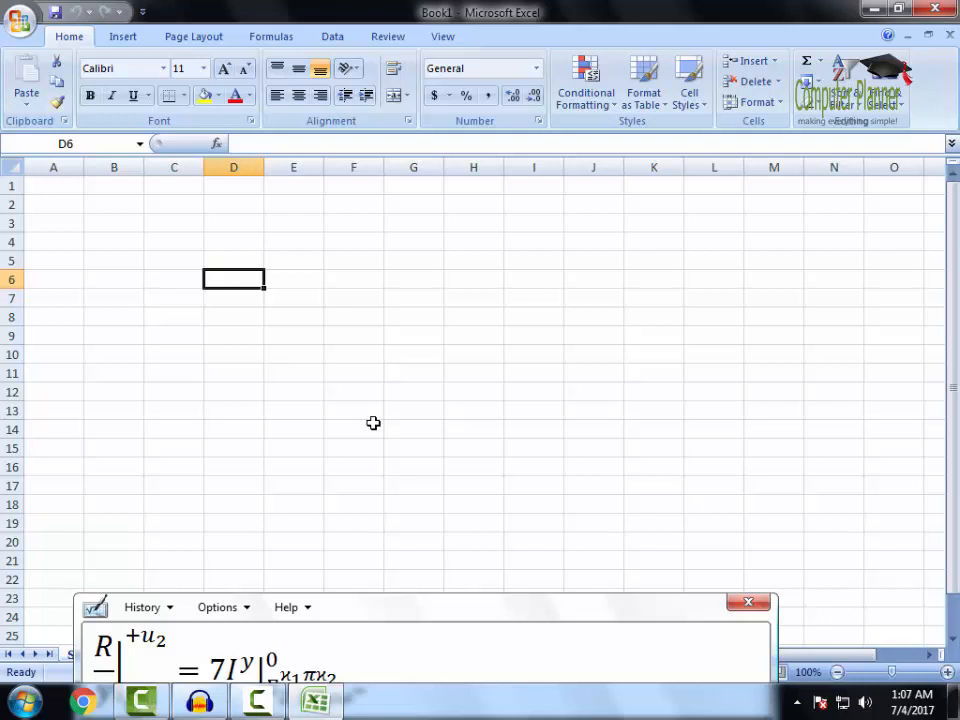
{"action": "type", "text": "="}
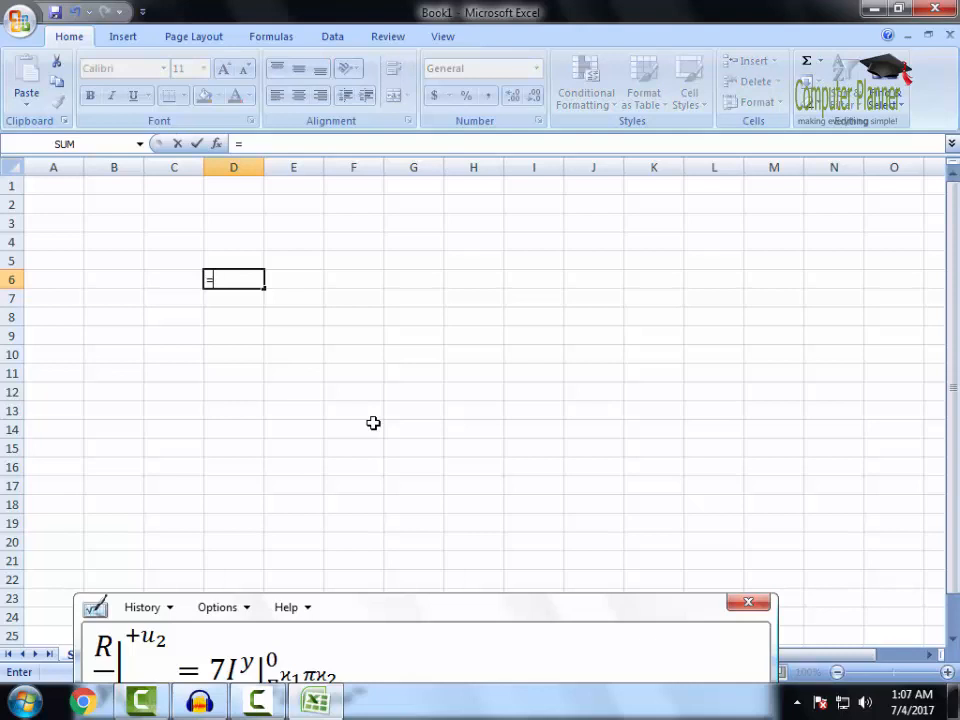
{"action": "type", "text": "2+3"}
{"action": "key", "text": "Return"}
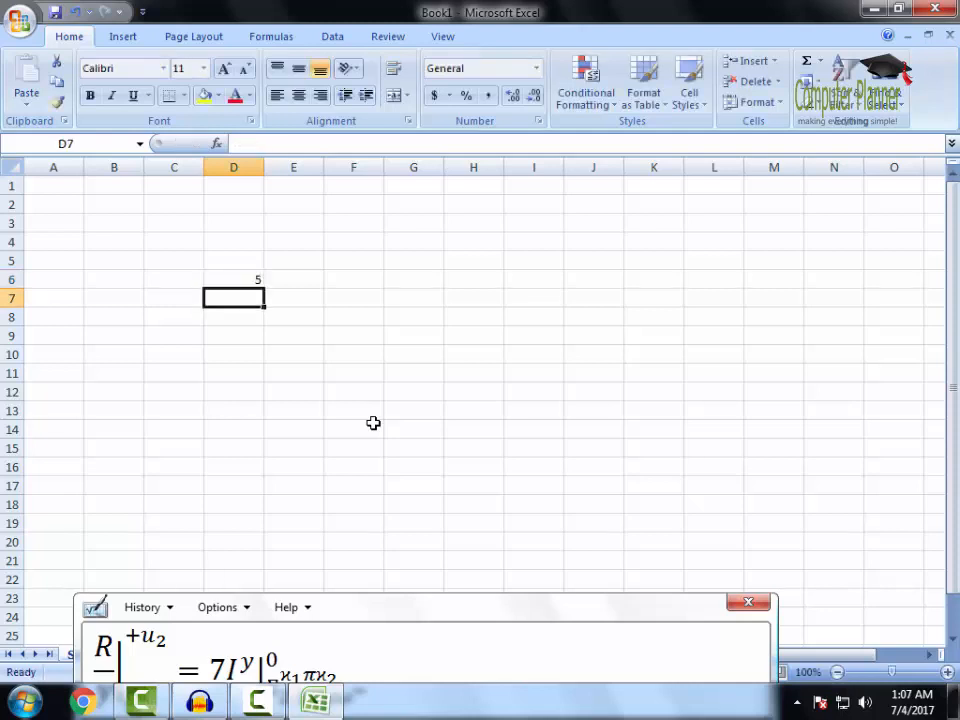
Inspect the formula behind cell D6 in the formula bar and compare it with the empty cell F6
{"action": "left_click", "coordinate": [243, 280]}
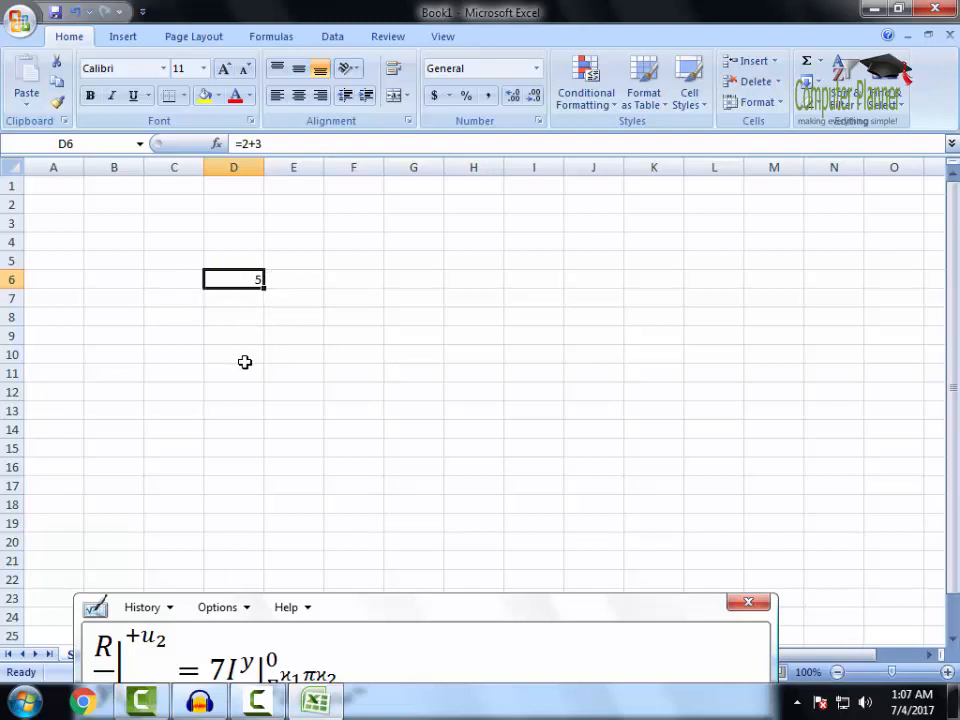
{"action": "key", "text": "Return"}
{"action": "left_click", "coordinate": [250, 281]}
{"action": "left_click", "coordinate": [348, 276]}
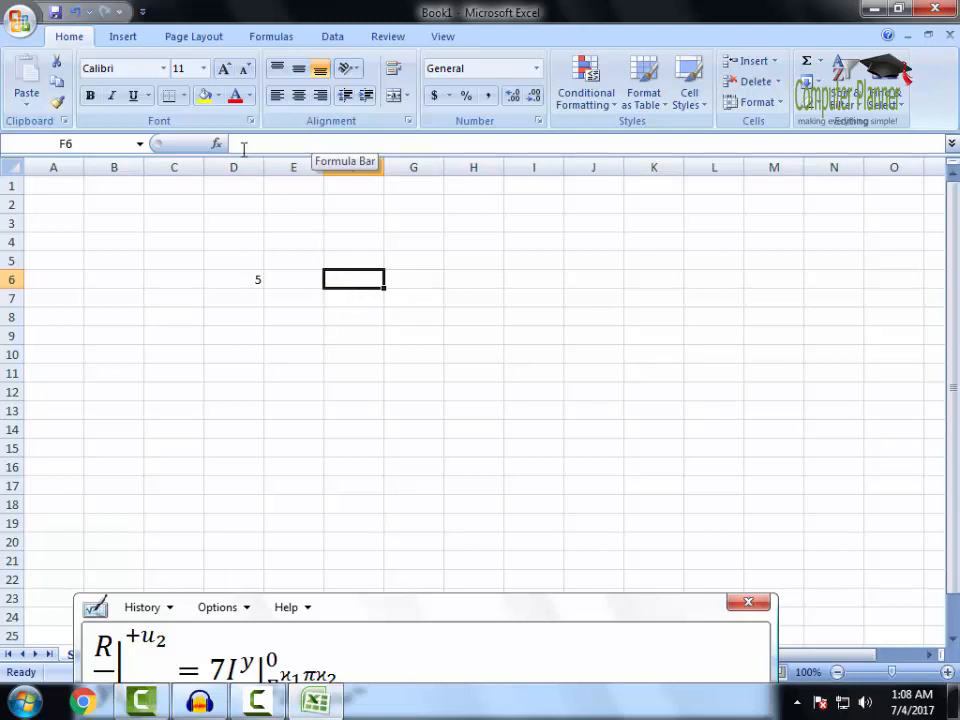
{"action": "left_click", "coordinate": [239, 281]}
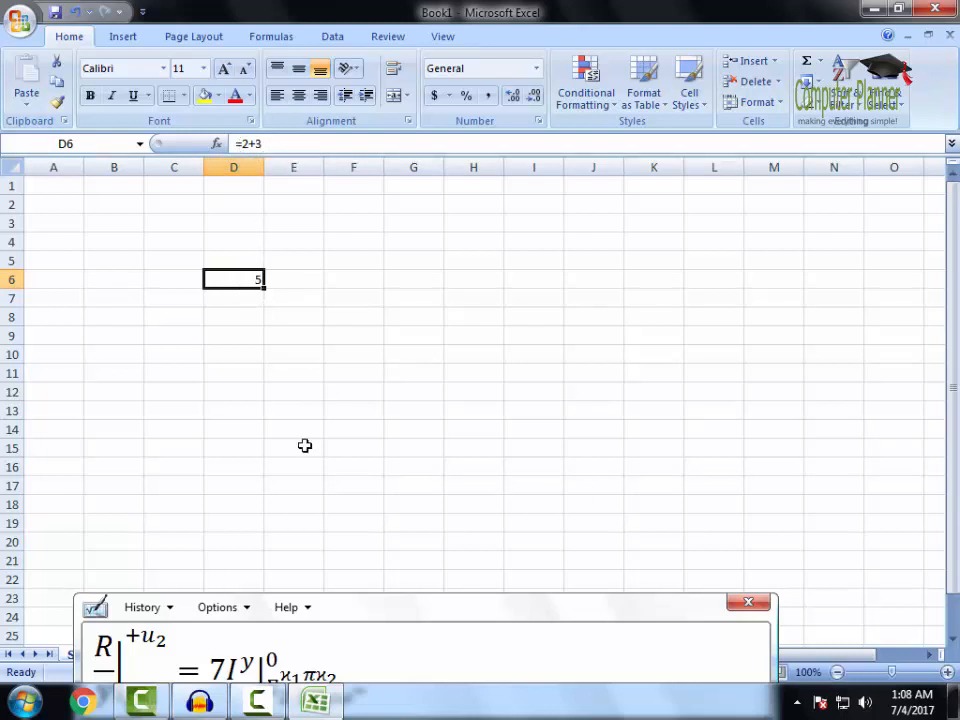
Bring the Math Input Panel back into view and clear all its handwriting
{"action": "left_click_drag", "start_coordinate": [395, 607], "coordinate": [395, 542]}
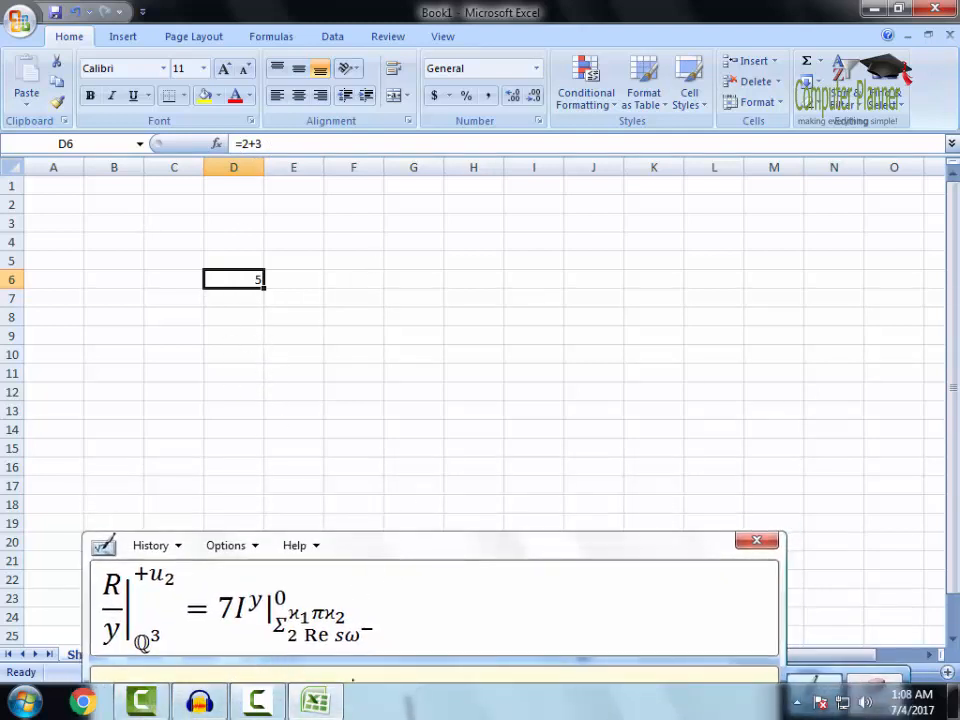
{"action": "mouse_move", "coordinate": [356, 546]}
{"action": "left_mouse_down"}
{"action": "mouse_move", "coordinate": [364, 371]}
{"action": "mouse_move", "coordinate": [392, 193]}
{"action": "left_mouse_up"}
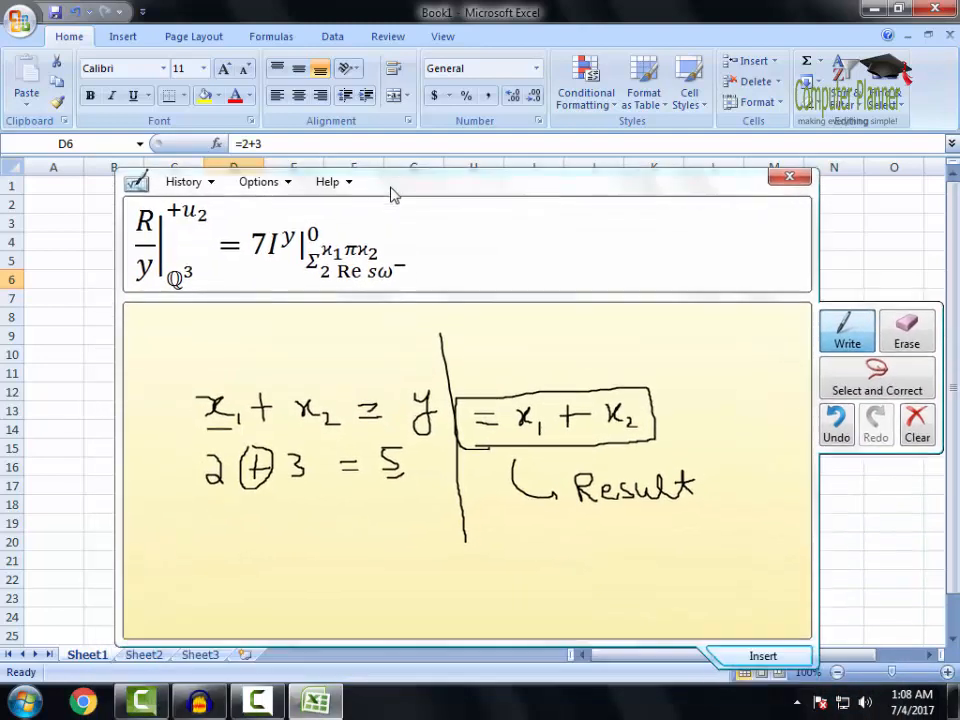
{"action": "left_click", "coordinate": [924, 344]}
{"action": "left_click_drag", "start_coordinate": [450, 190], "coordinate": [417, 190]}
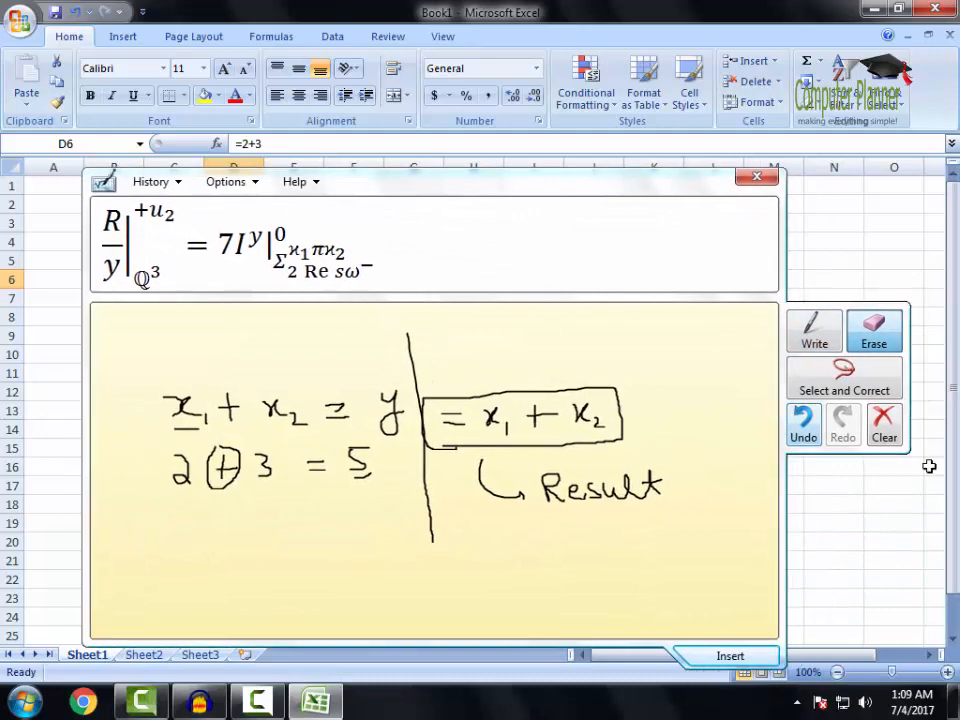
{"action": "left_click", "coordinate": [884, 425]}
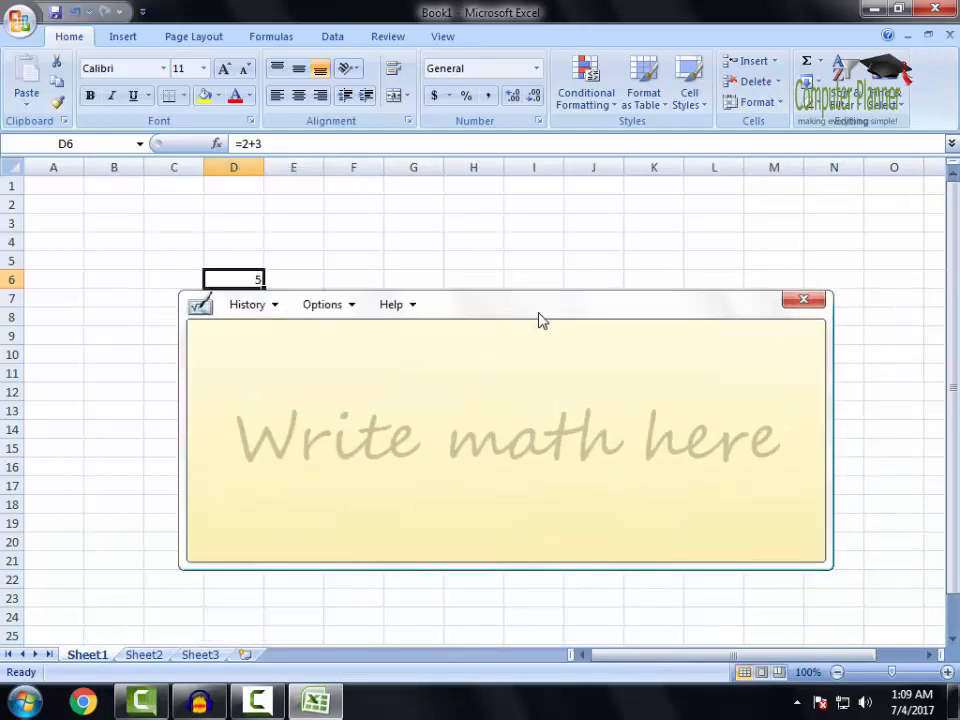
Reposition the Math Input Panel and handwrite the cell-based formula = Cₐ + C_b in it
{"action": "left_click_drag", "start_coordinate": [538, 314], "coordinate": [504, 252]}
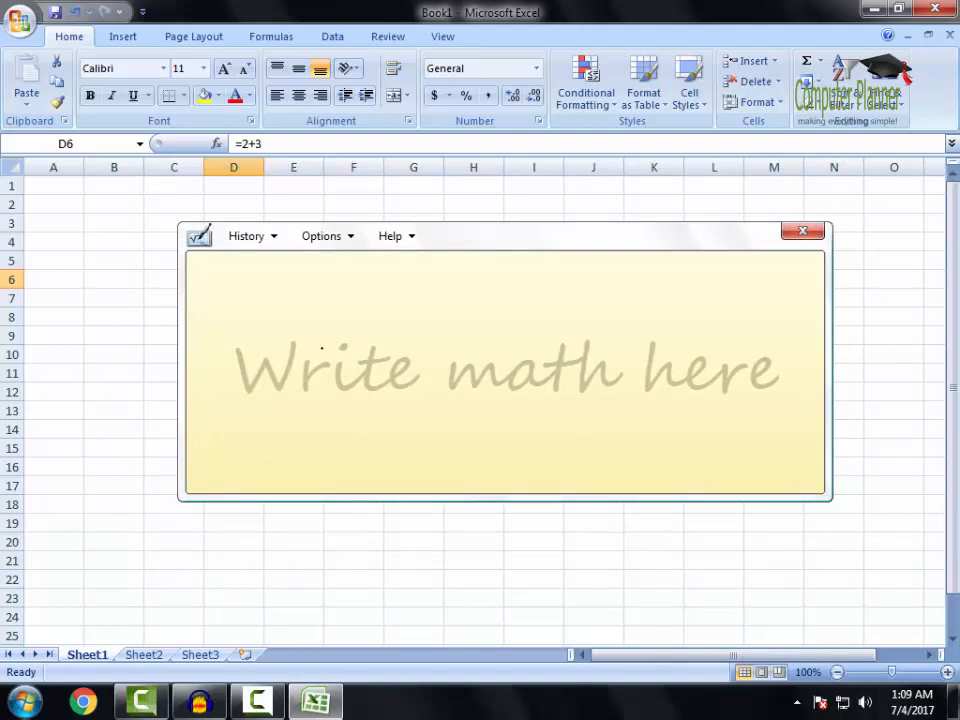
{"action": "left_click_drag", "start_coordinate": [315, 341], "coordinate": [357, 348]}
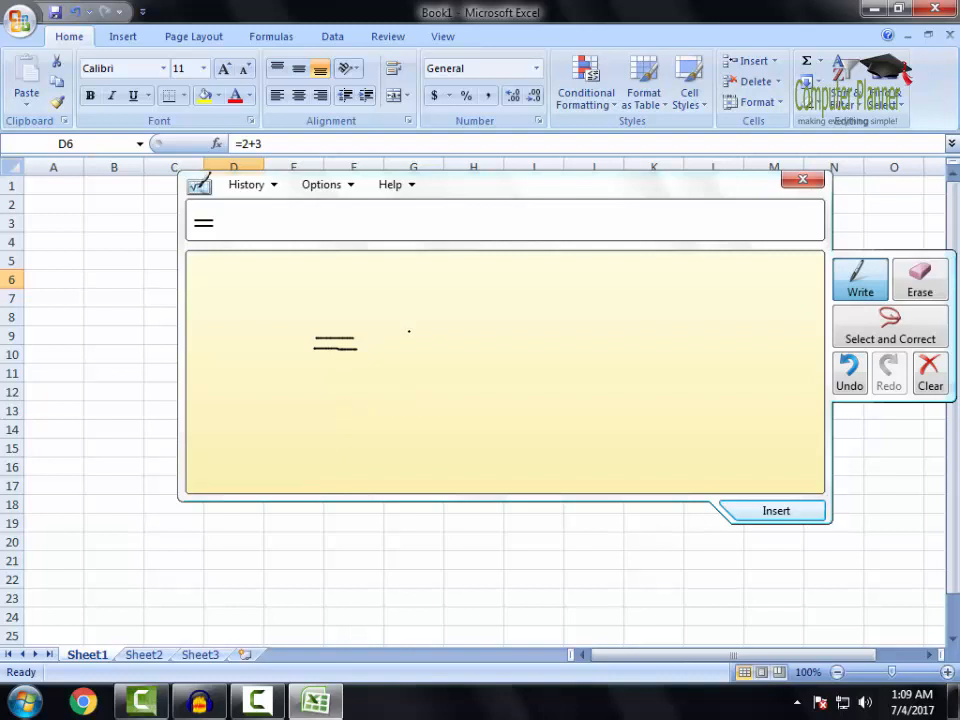
{"action": "left_click_drag", "start_coordinate": [405, 326], "coordinate": [421, 371]}
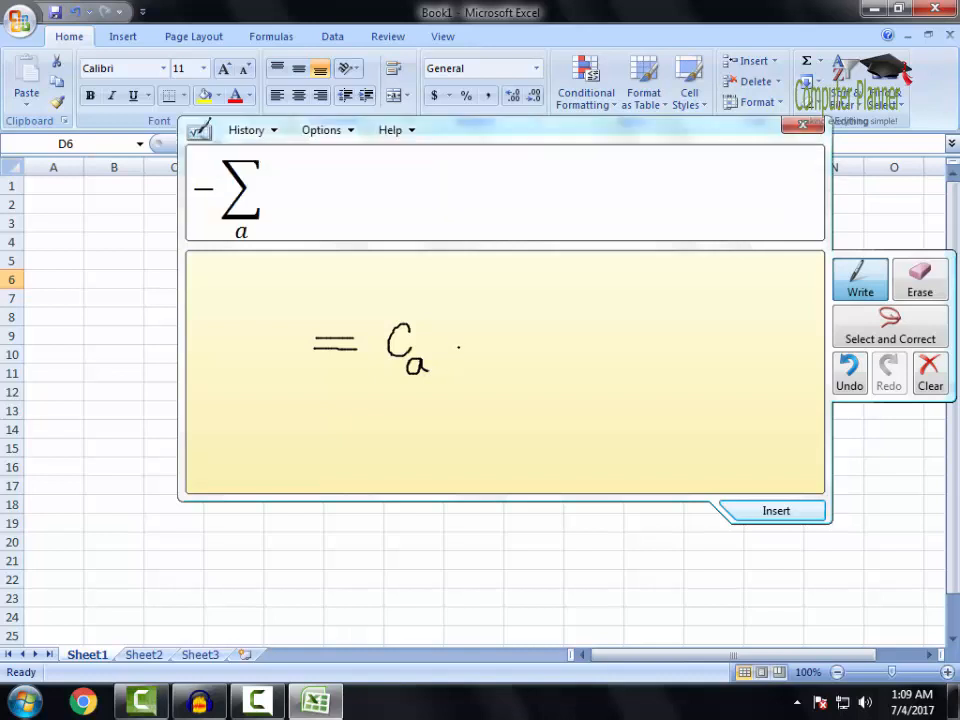
{"action": "mouse_move", "coordinate": [453, 330]}
{"action": "left_mouse_down"}
{"action": "mouse_move", "coordinate": [453, 356]}
{"action": "mouse_move", "coordinate": [471, 343]}
{"action": "mouse_move", "coordinate": [513, 350]}
{"action": "mouse_move", "coordinate": [519, 370]}
{"action": "left_mouse_up"}
Uncover the worksheet by moving the Math Input Panel away and enter the headings Ca in F5 and Cb in G5
{"action": "left_click_drag", "start_coordinate": [533, 131], "coordinate": [479, 196]}
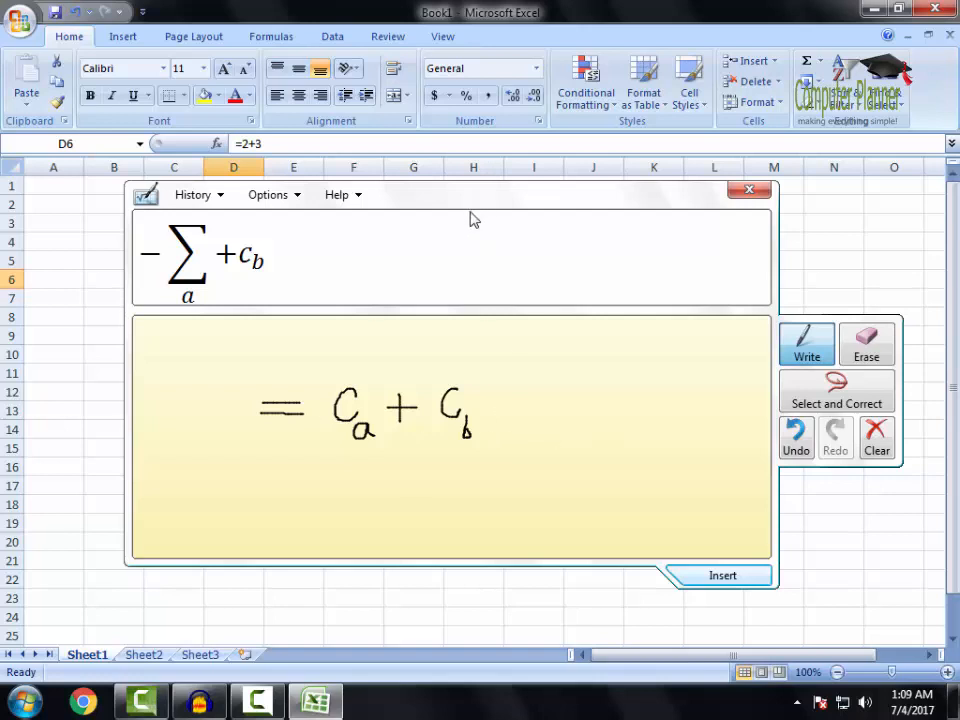
{"action": "left_click_drag", "start_coordinate": [470, 212], "coordinate": [460, 367]}
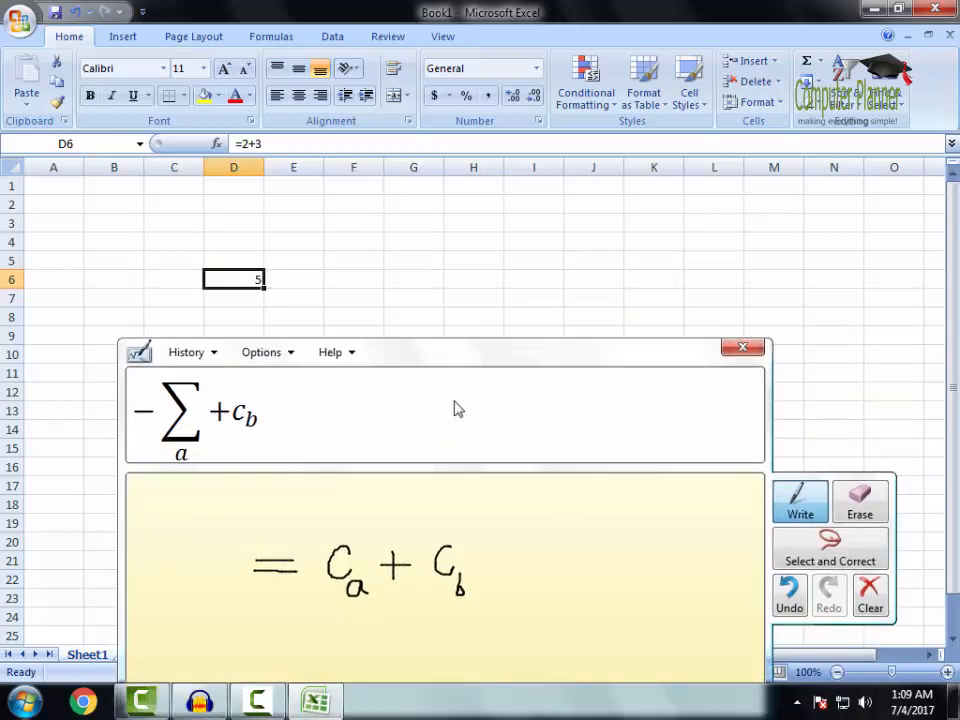
{"action": "left_click", "coordinate": [358, 262]}
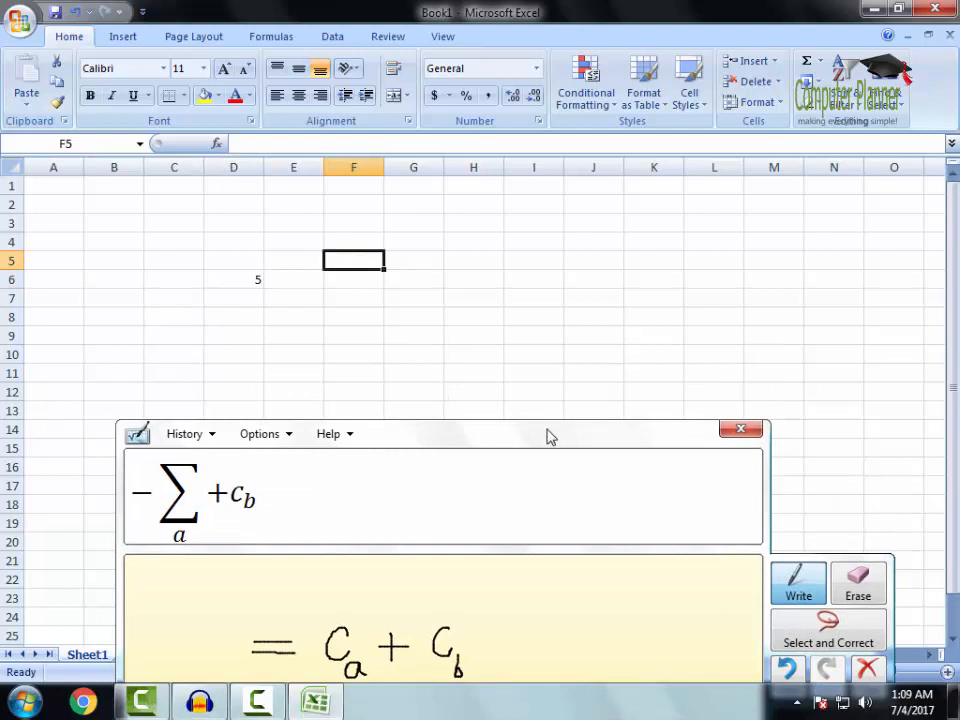
{"action": "type", "text": "Ca"}
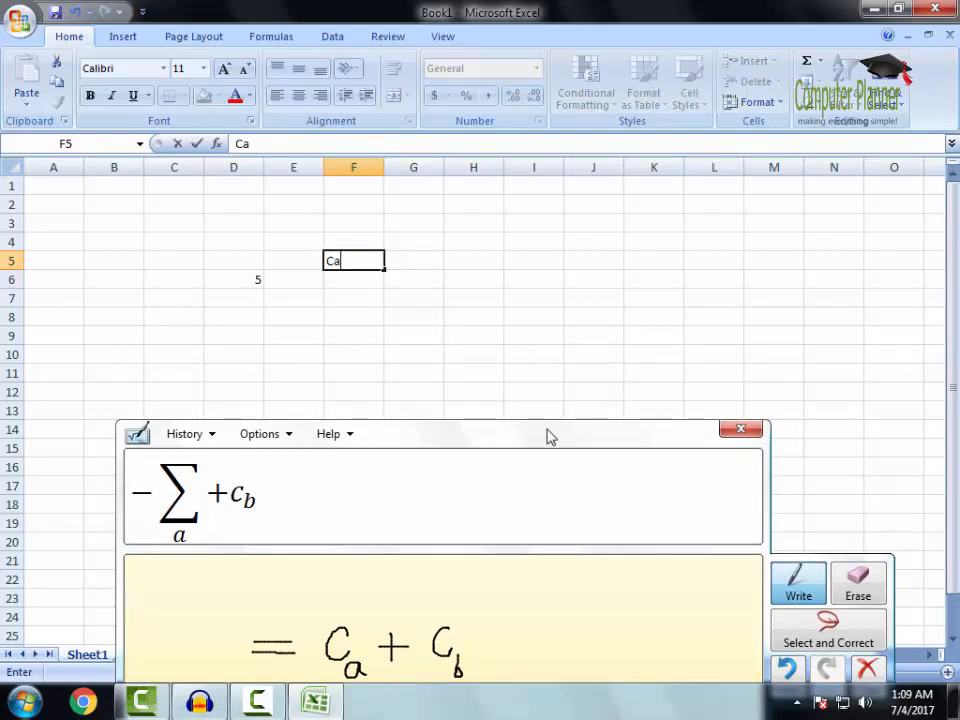
{"action": "key", "text": "Tab"}
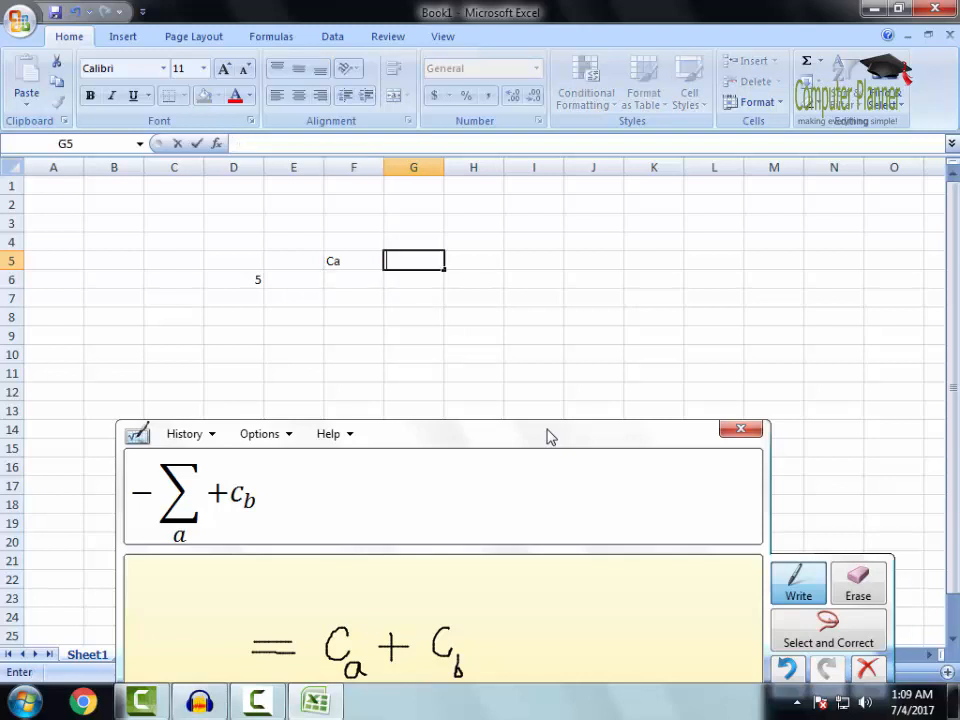
{"action": "left_click", "coordinate": [420, 281]}
{"action": "left_click", "coordinate": [414, 246]}
{"action": "left_click", "coordinate": [422, 263]}
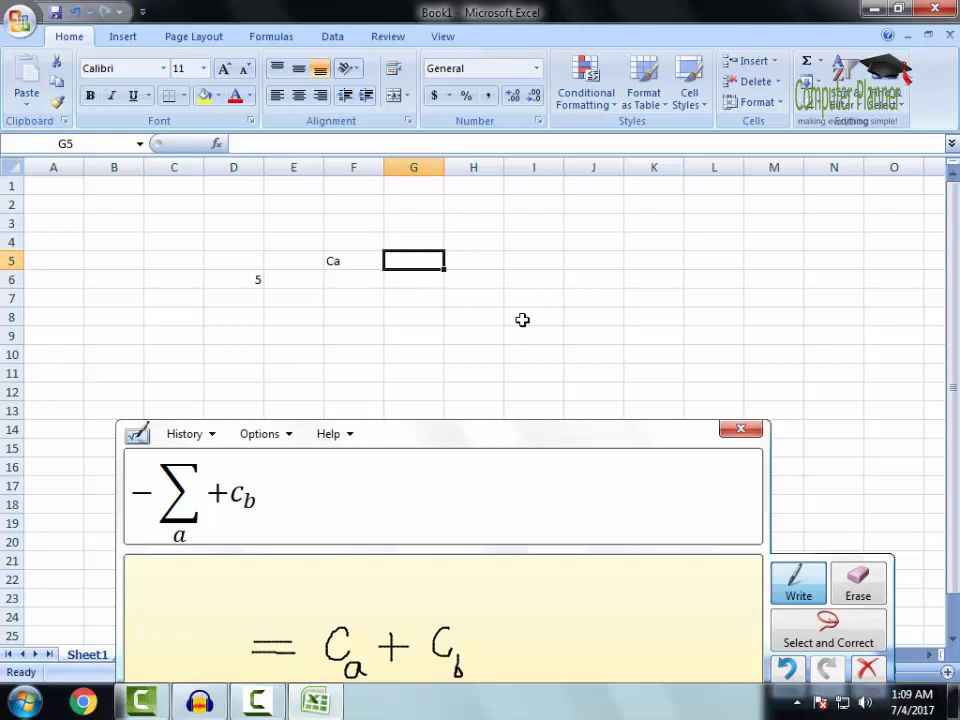
{"action": "type", "text": "Cb"}
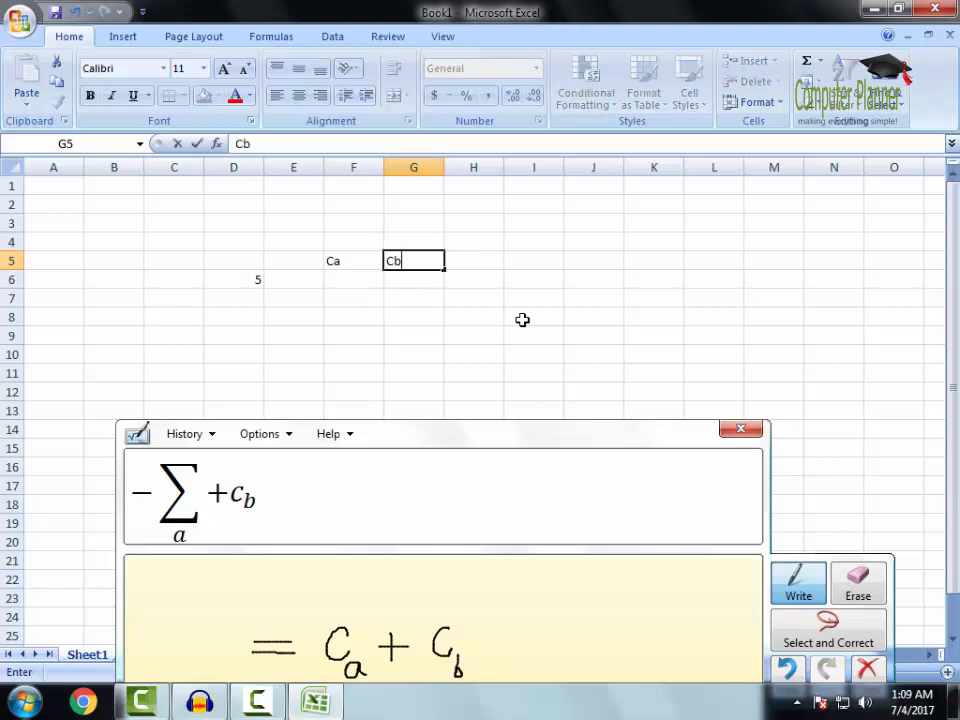
{"action": "key", "text": "Return"}
Enter the values 2 under Ca in cell F6 and 3 under Cb in cell G6
{"action": "key", "text": "Left"}
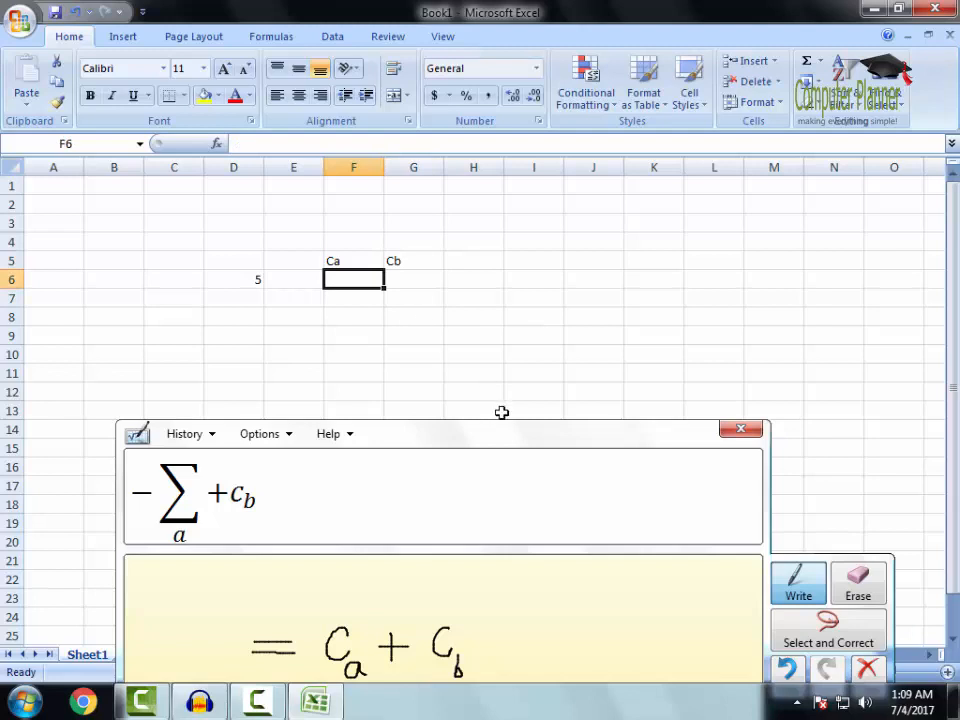
{"action": "type", "text": "2"}
{"action": "key", "text": "Tab"}
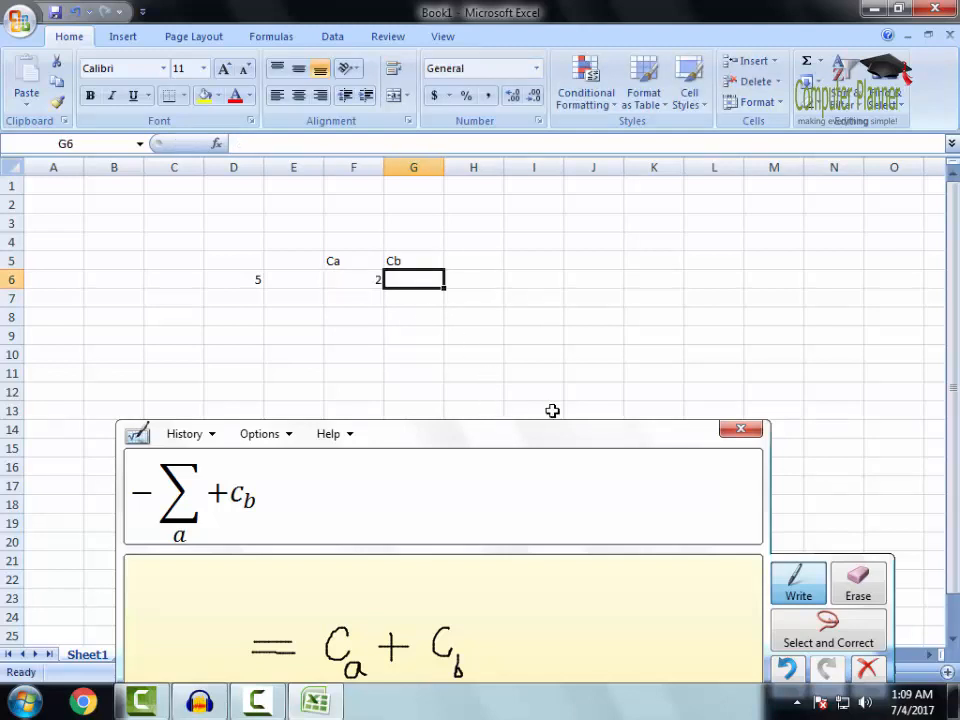
{"action": "type", "text": "3"}
{"action": "left_click", "coordinate": [448, 373]}
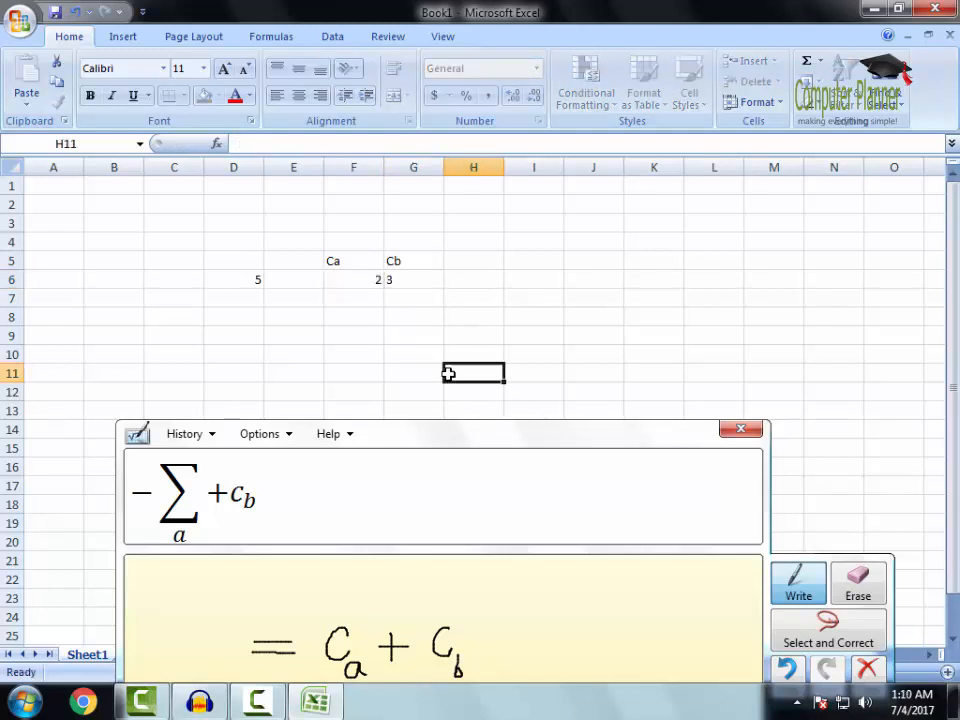
Enter the label "result" in cell F10, shifting the Math Input Panel aside
{"action": "left_click_drag", "start_coordinate": [480, 439], "coordinate": [533, 420]}
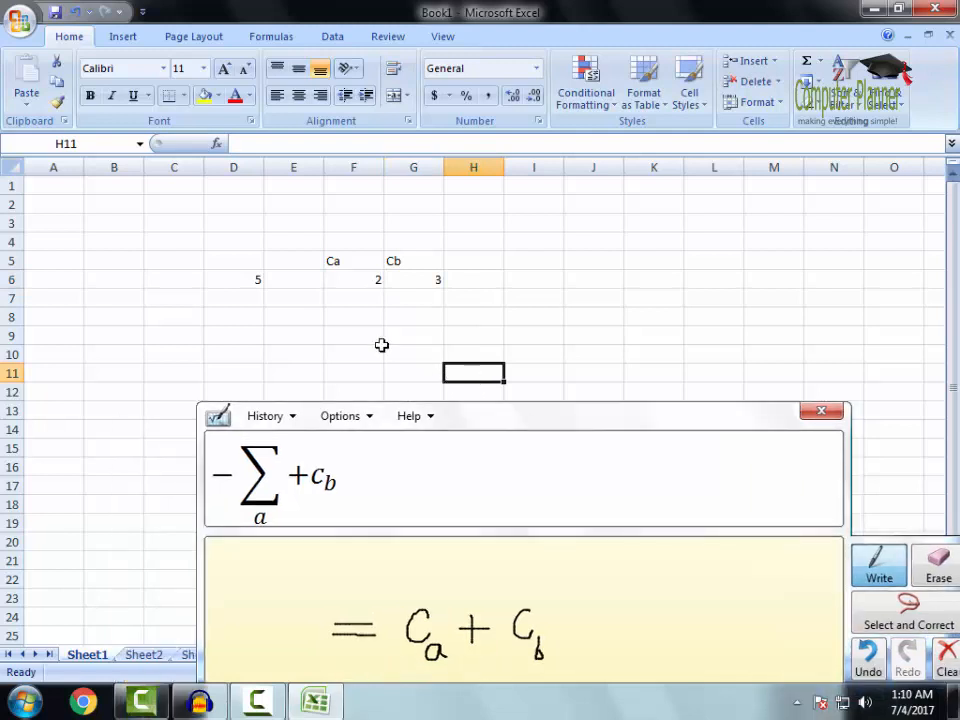
{"action": "left_click", "coordinate": [376, 357]}
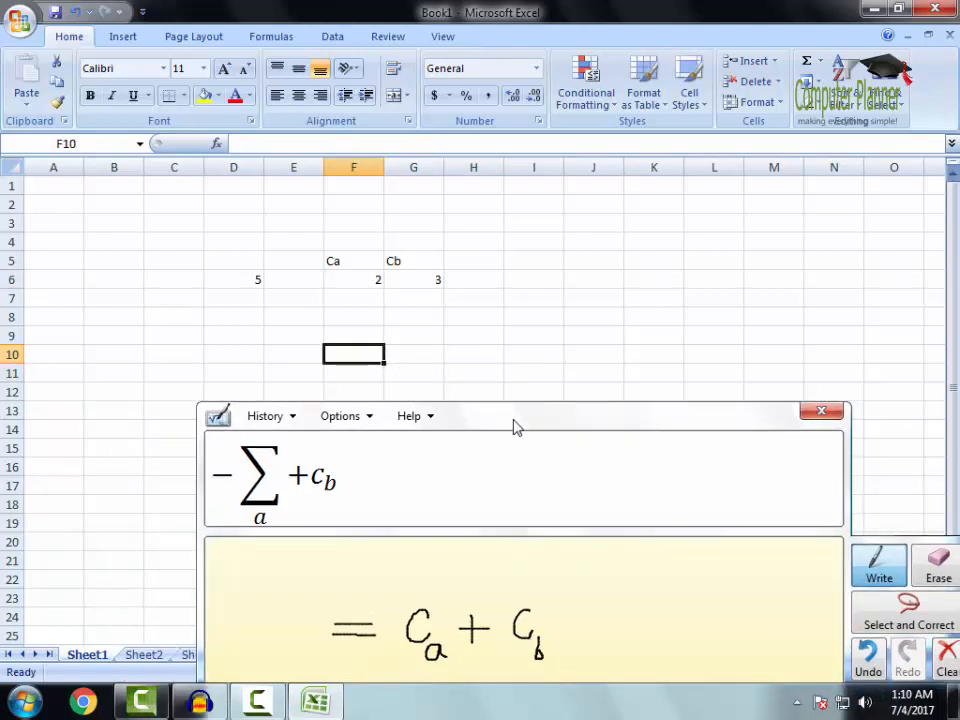
{"action": "type", "text": "reslu"}
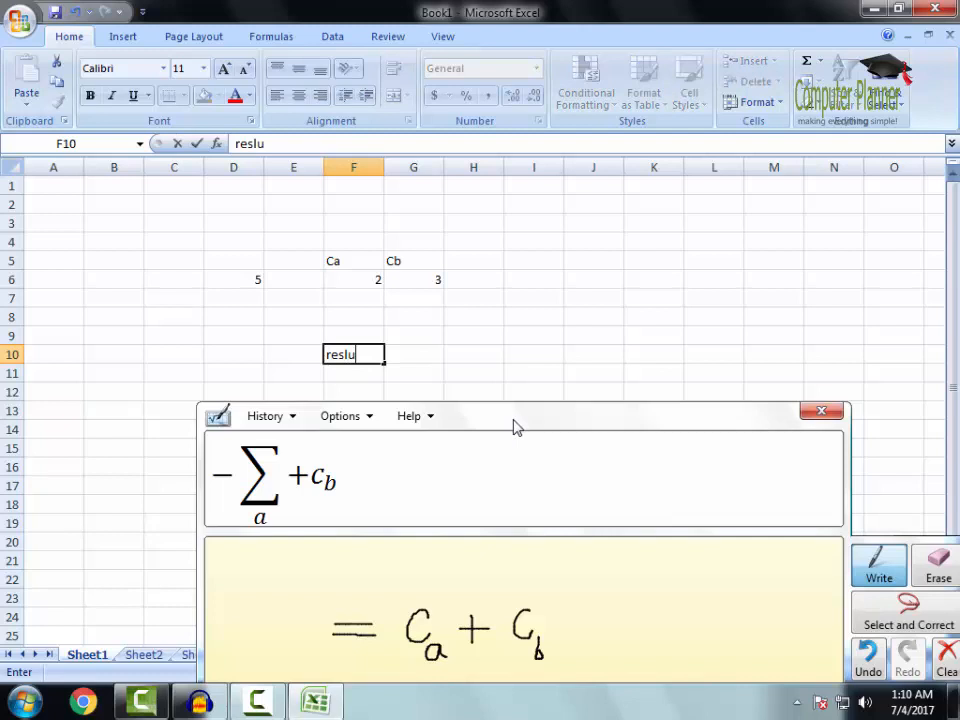
{"action": "key", "text": "BackSpace"}
{"action": "key", "text": "BackSpace"}
{"action": "type", "text": "ult"}
{"action": "key", "text": "Tab"}
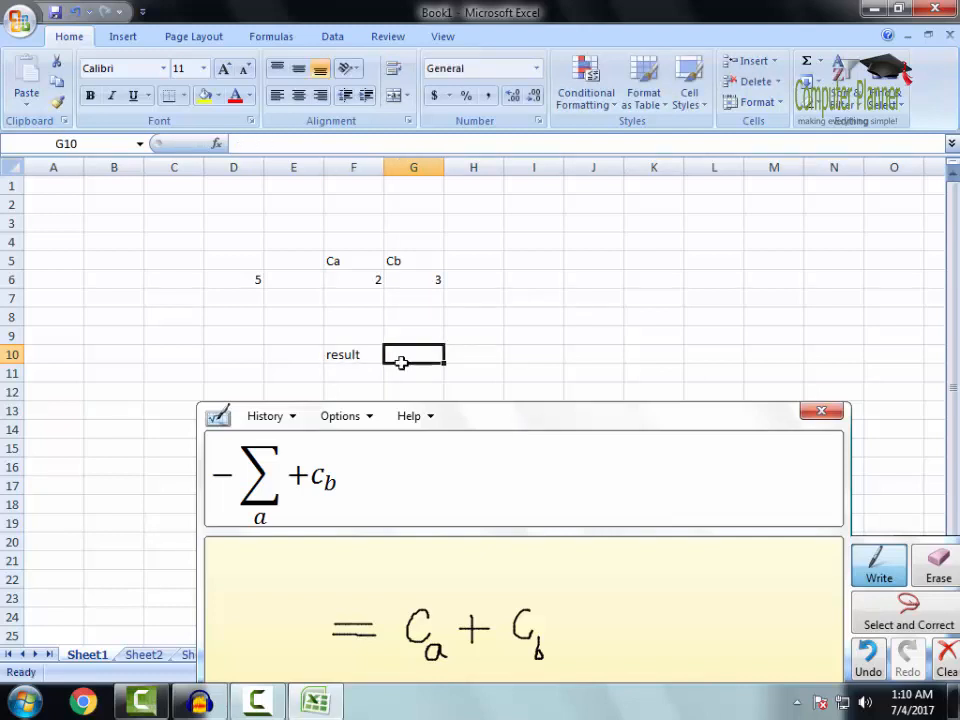
Underline Cₐ and C_b in the handwritten formula in the Math Input Panel
{"action": "left_click_drag", "start_coordinate": [514, 422], "coordinate": [505, 681]}
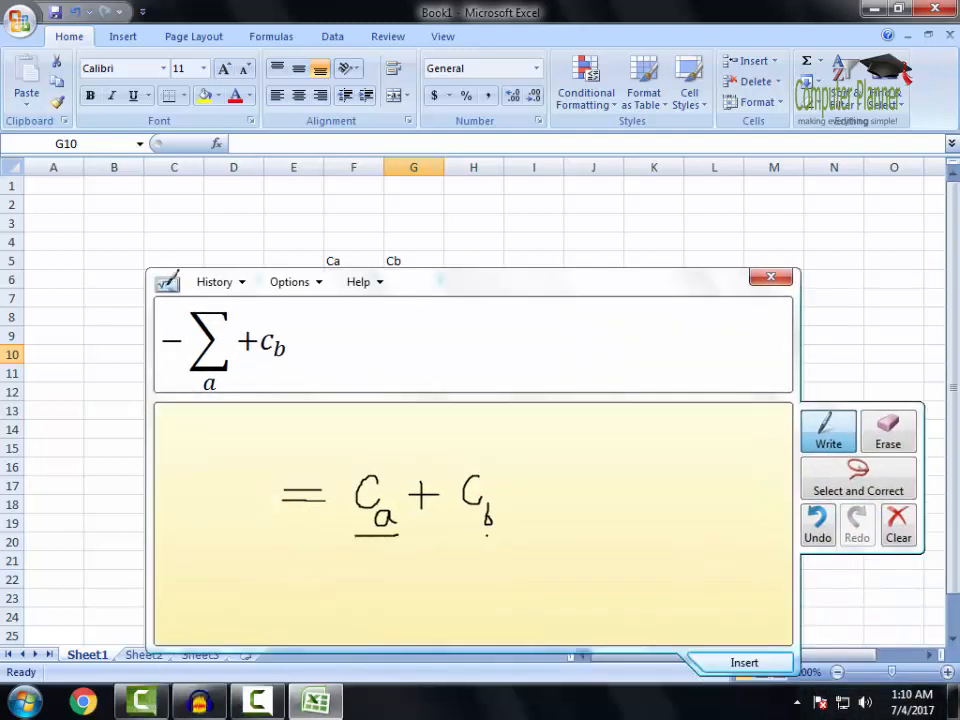
{"action": "left_click_drag", "start_coordinate": [467, 537], "coordinate": [519, 537]}
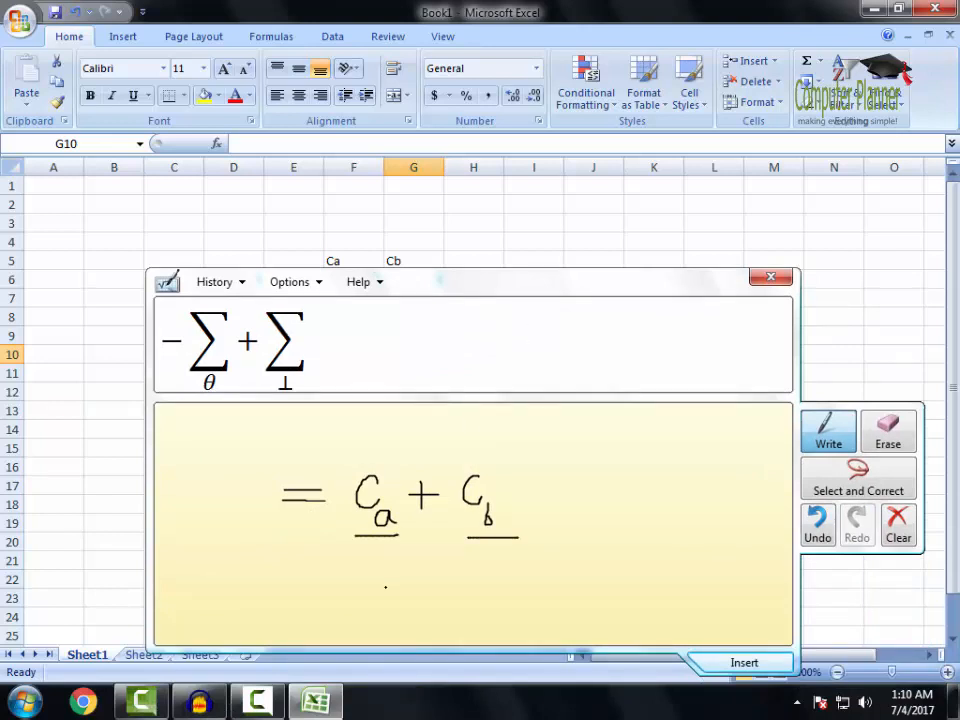
Move the Math Input Panel out of the way and enter the formula =F6+G6 in cell G10
{"action": "left_click_drag", "start_coordinate": [441, 282], "coordinate": [415, 668]}
{"action": "double_click", "coordinate": [398, 355]}
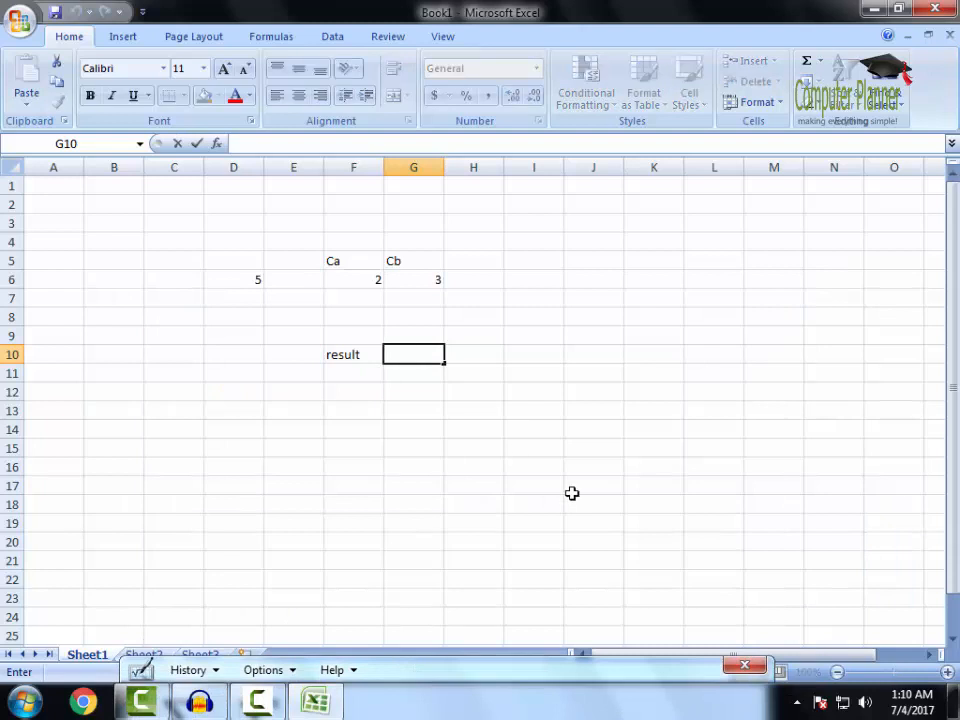
{"action": "type", "text": "="}
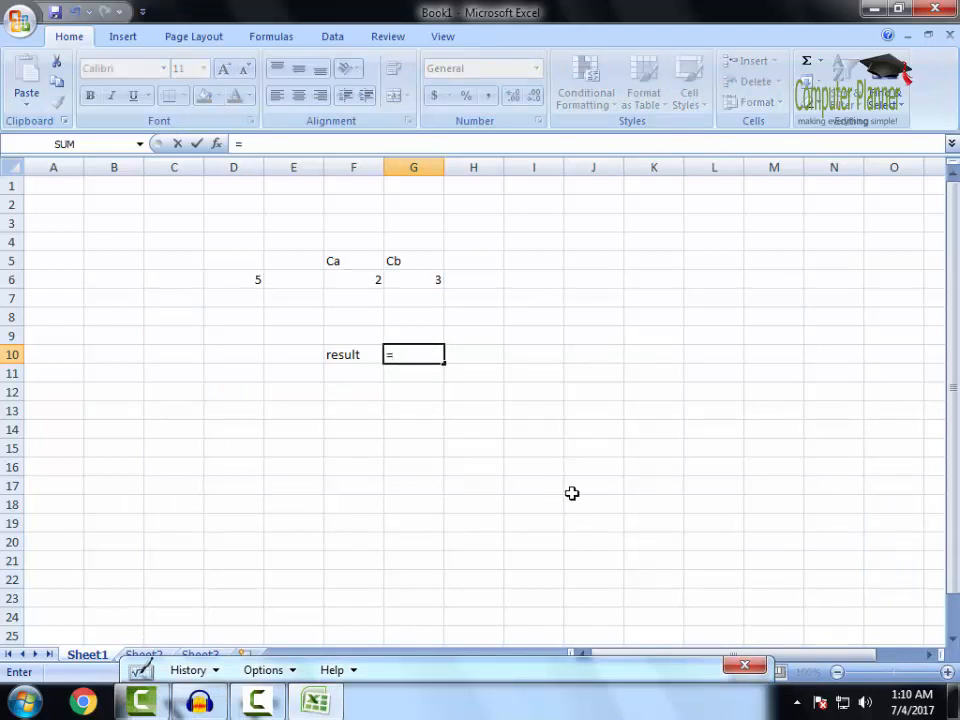
{"action": "left_click", "coordinate": [364, 277]}
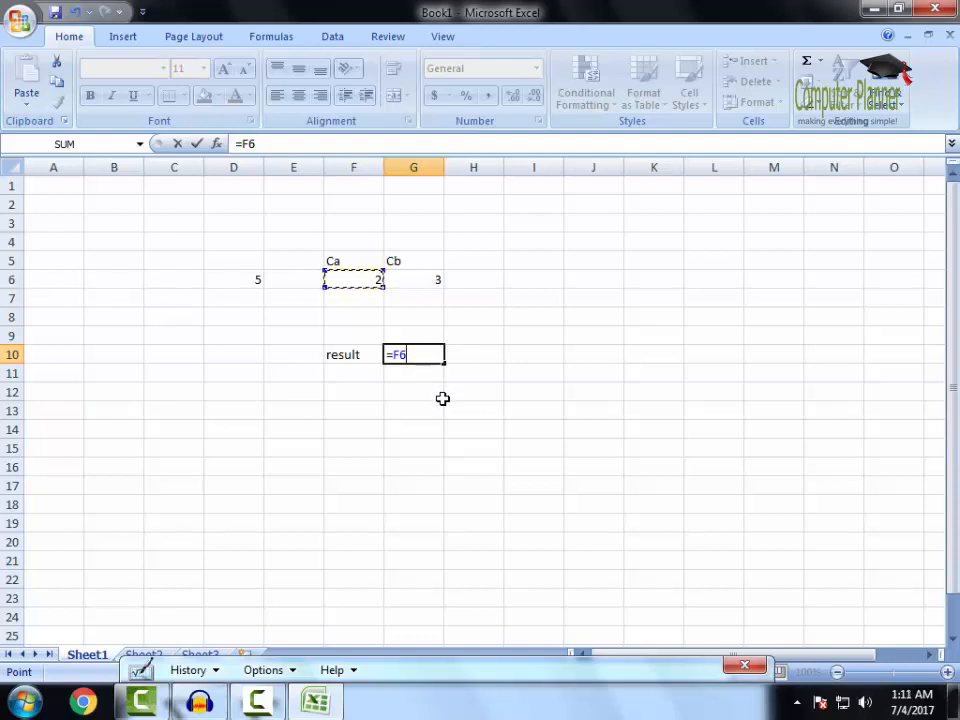
{"action": "type", "text": "+"}
{"action": "left_click", "coordinate": [422, 279]}
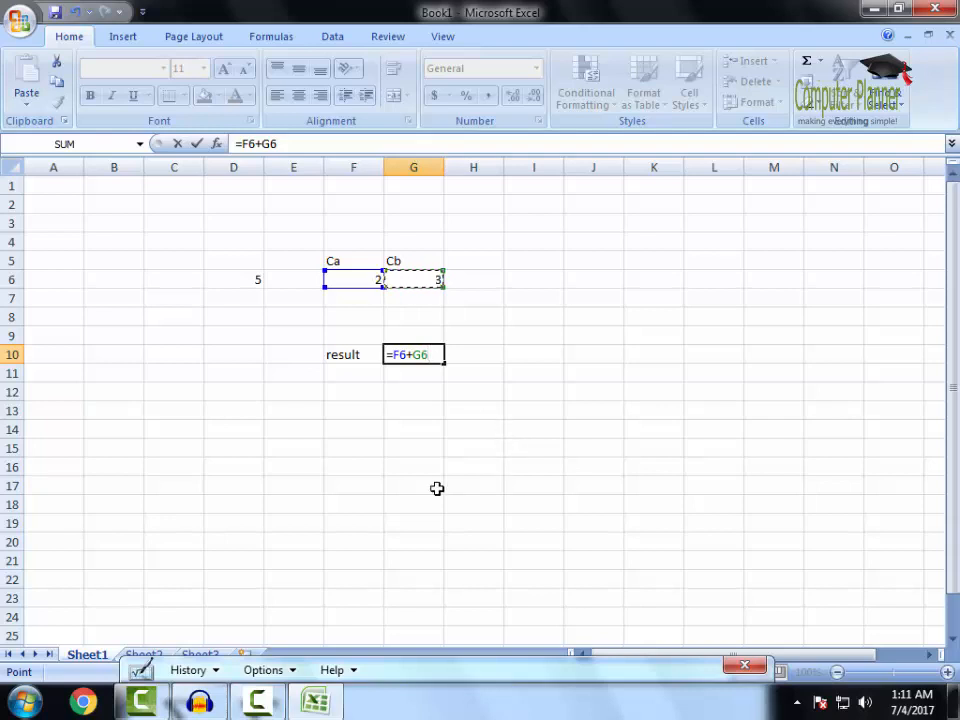
{"action": "key", "text": "Return"}
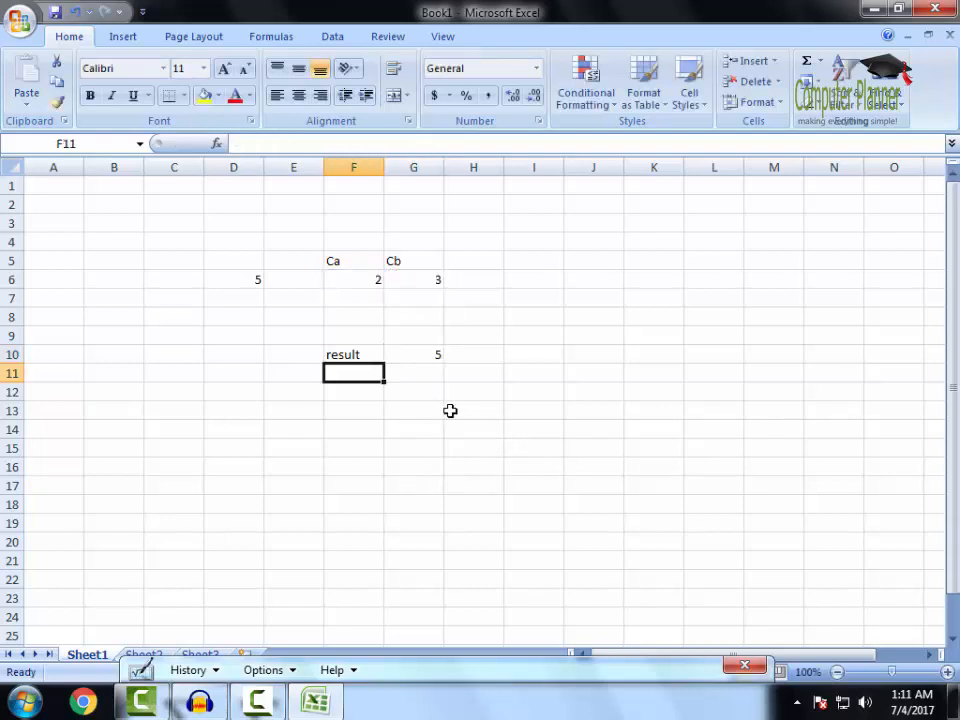
Inspect the formula behind result cell G10 and the referenced cells F6 and G6
{"action": "left_click", "coordinate": [420, 362]}
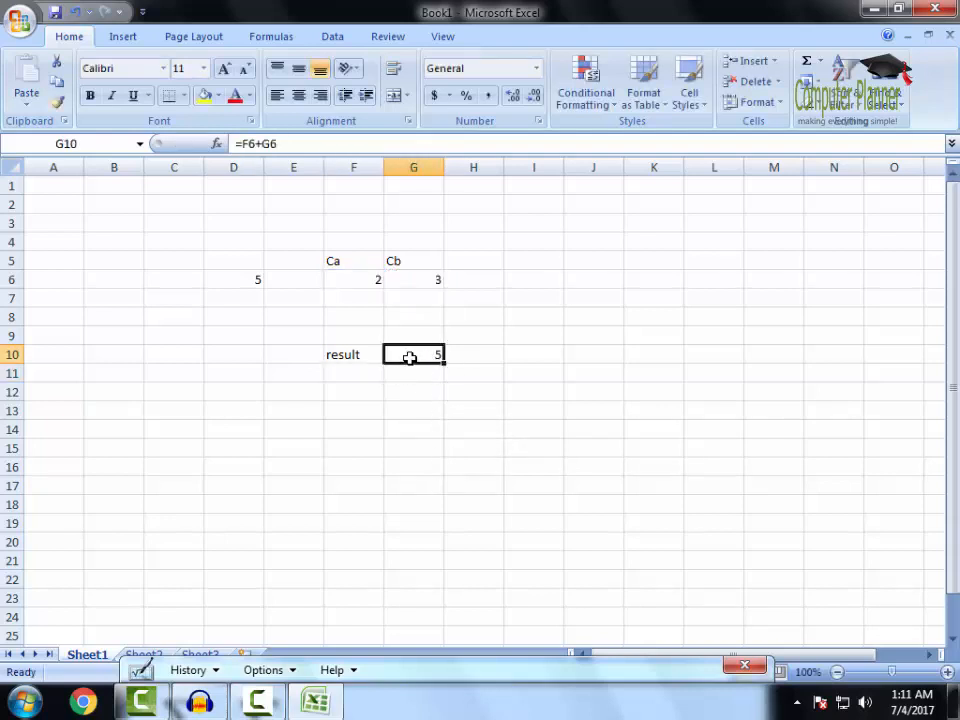
{"action": "left_click", "coordinate": [418, 369]}
{"action": "left_click", "coordinate": [414, 354]}
{"action": "left_click", "coordinate": [360, 281]}
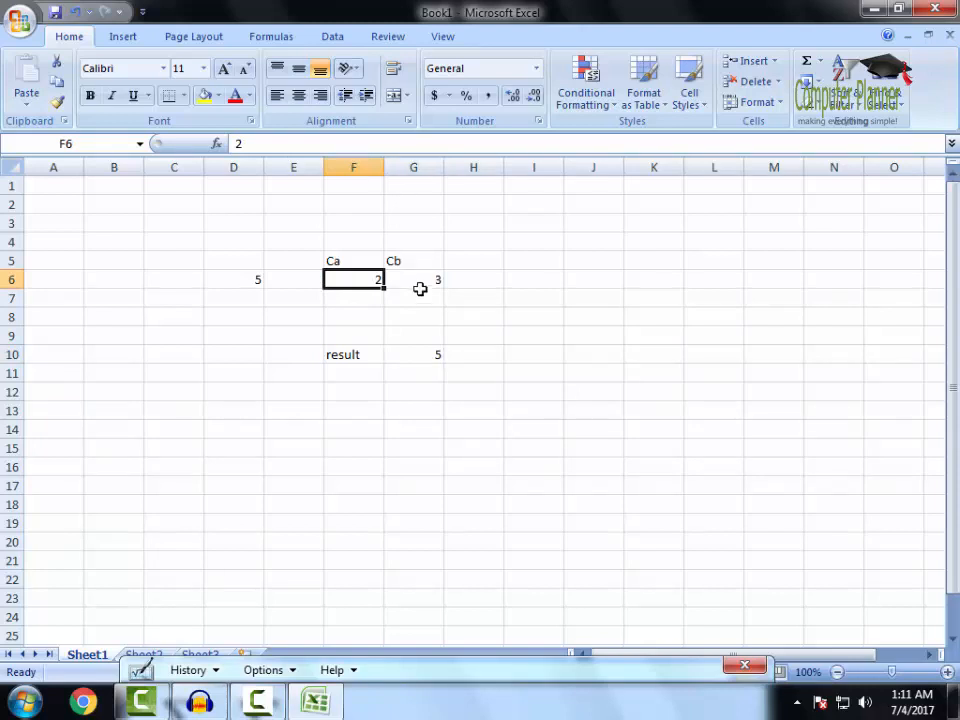
{"action": "left_click", "coordinate": [423, 284]}
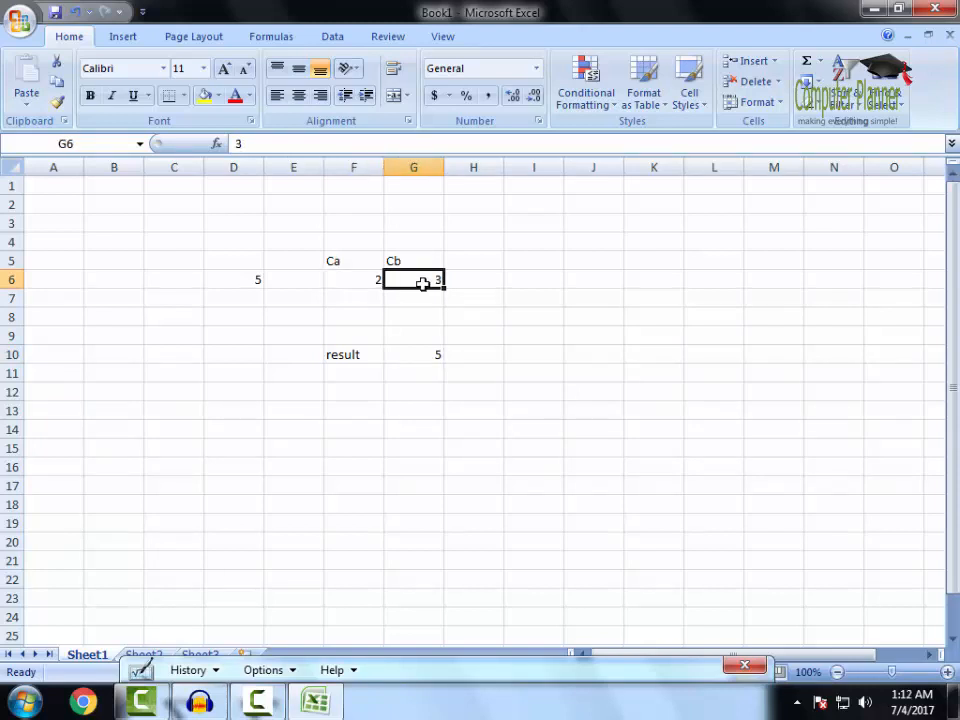
{"action": "left_click", "coordinate": [426, 355]}
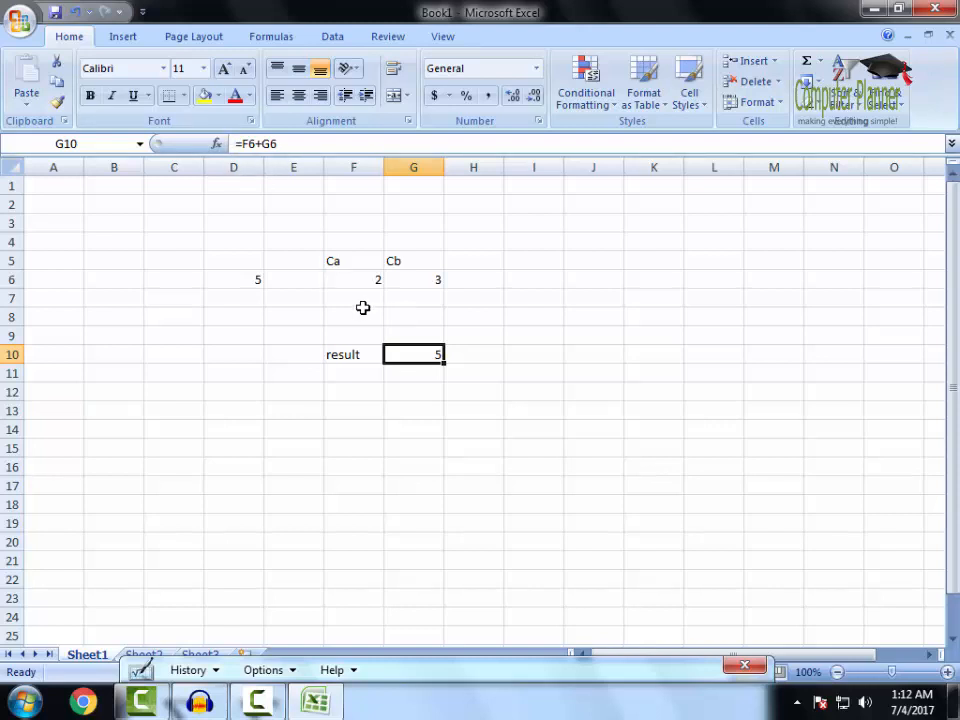
{"action": "left_click", "coordinate": [421, 379]}
{"action": "left_click", "coordinate": [405, 357]}
Compare the constant-based formula in cell D6 with the cell-reference formula in cell G10
{"action": "left_click", "coordinate": [231, 281]}
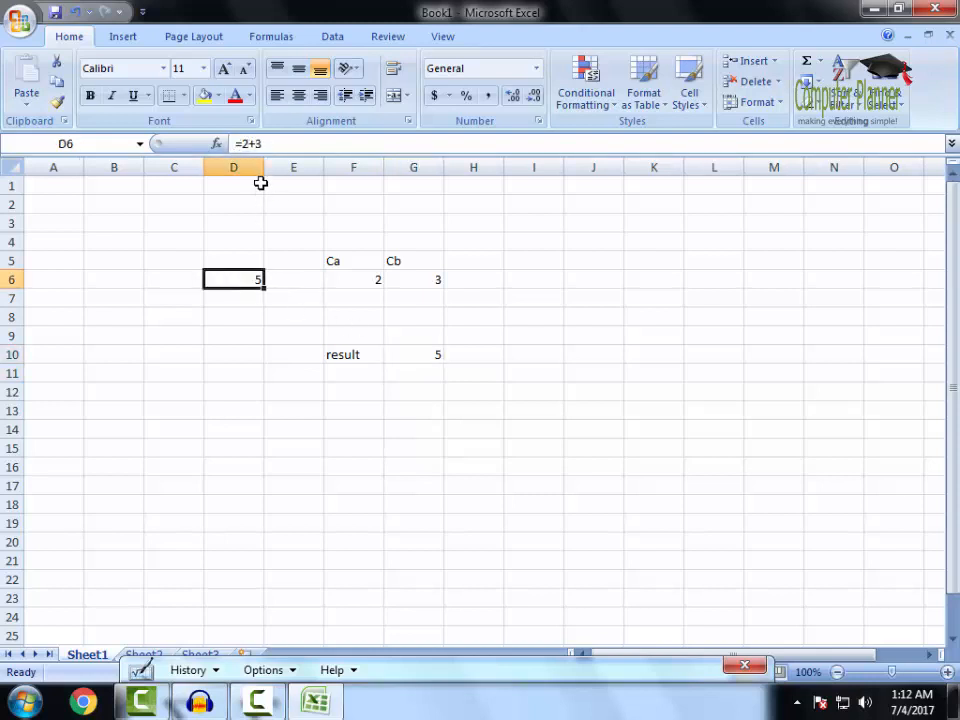
{"action": "left_click", "coordinate": [420, 354]}
{"action": "left_click", "coordinate": [250, 286]}
{"action": "left_click", "coordinate": [411, 366]}
{"action": "left_click", "coordinate": [413, 356]}
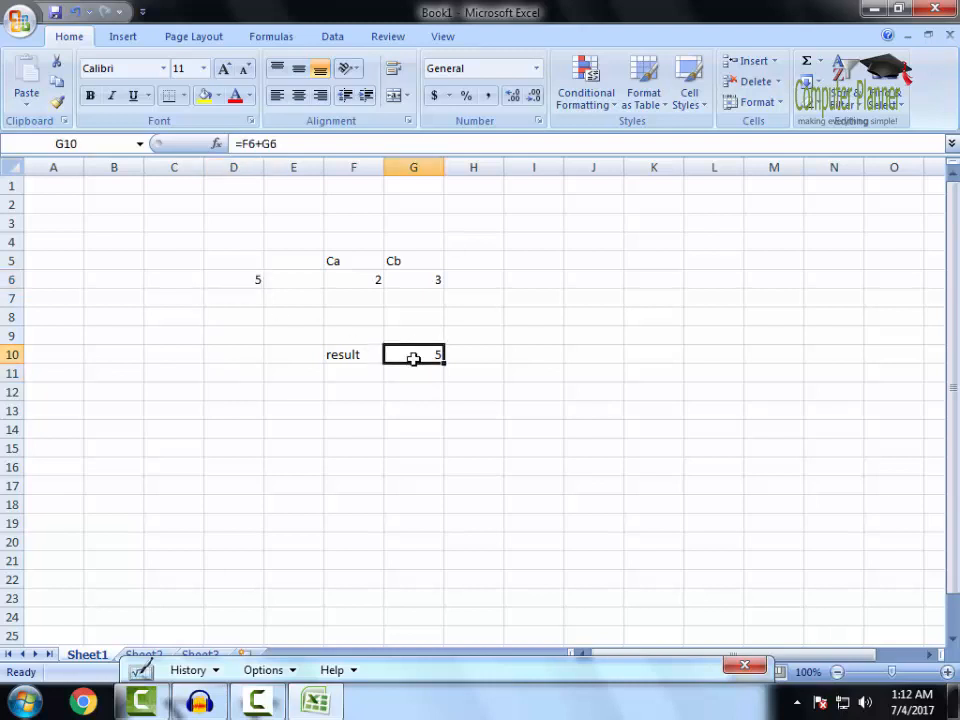
{"action": "left_click", "coordinate": [234, 282]}
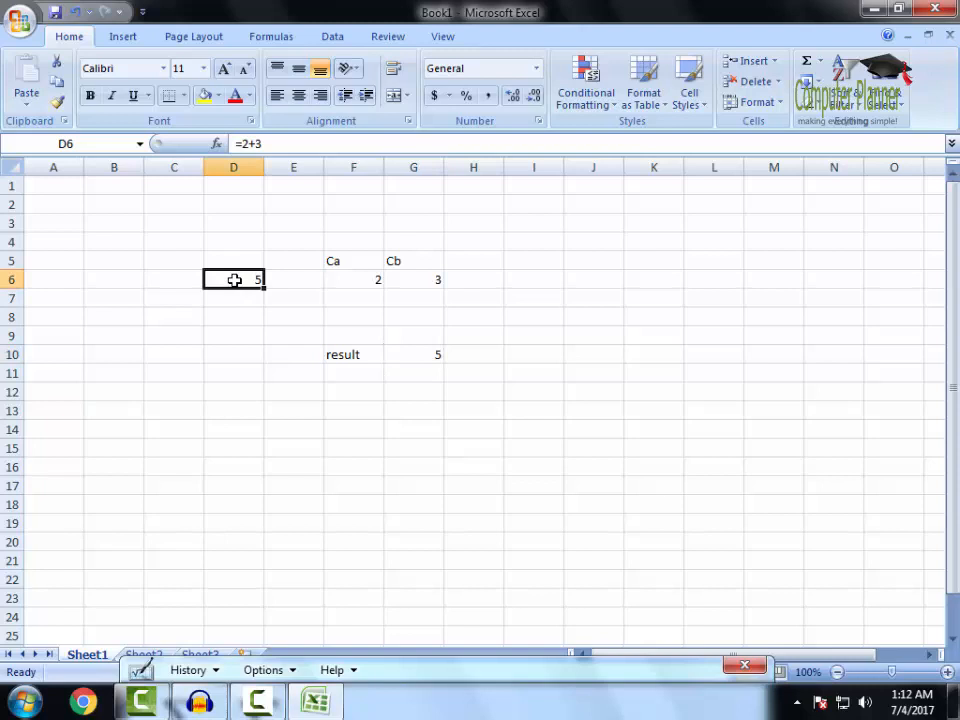
{"action": "left_click", "coordinate": [253, 298]}
{"action": "left_click", "coordinate": [261, 285]}
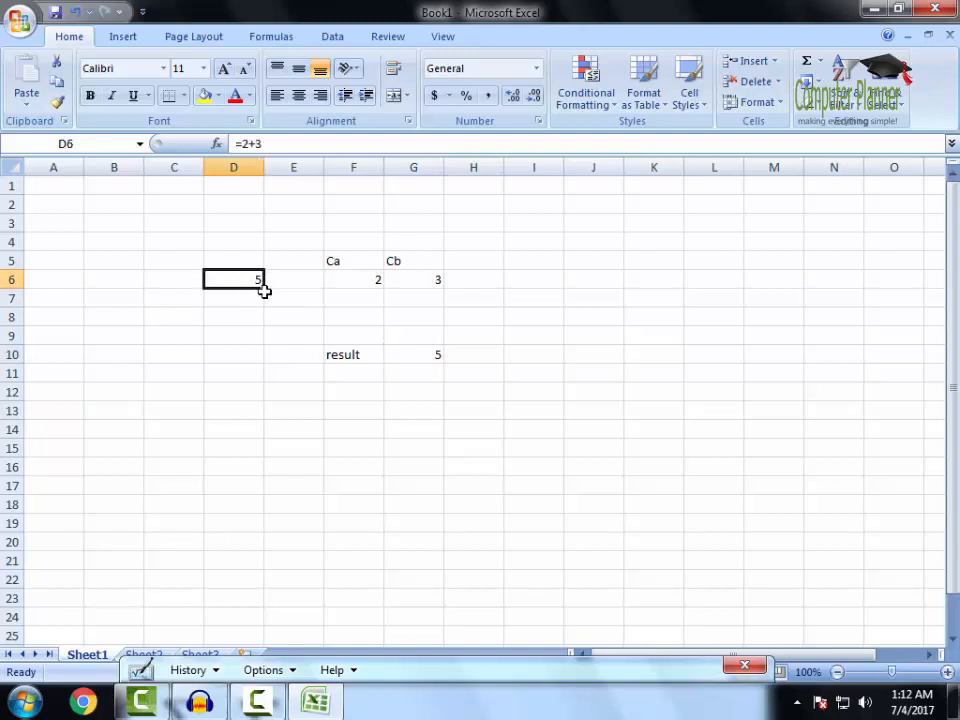
{"action": "left_click", "coordinate": [423, 357]}
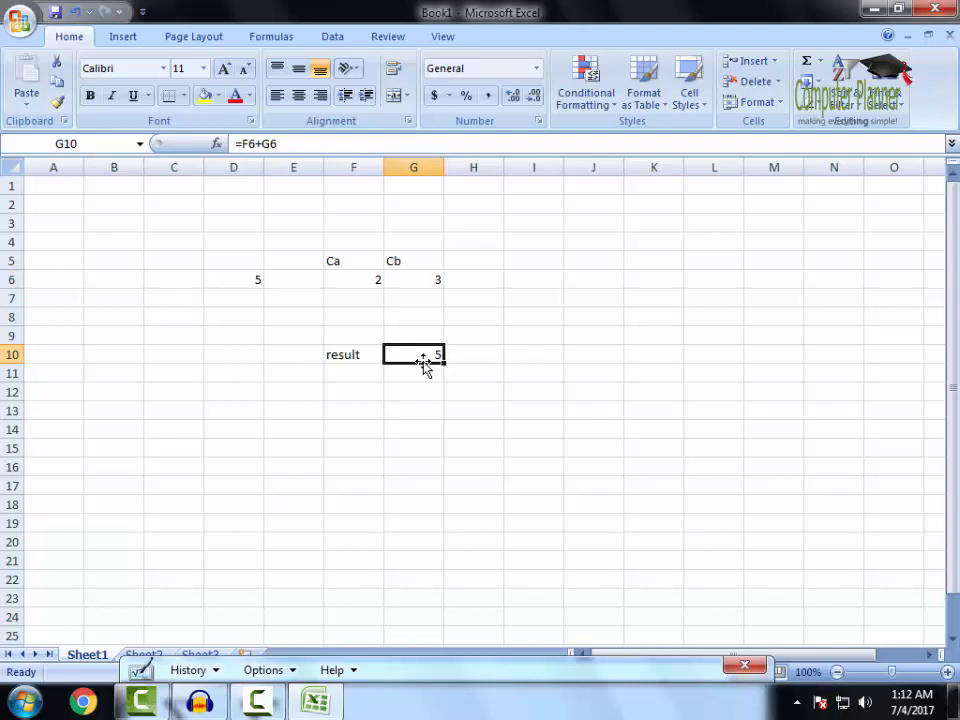
Check the input values in cells F6 and G6 that feed the result formula
{"action": "left_click", "coordinate": [387, 287]}
{"action": "left_click", "coordinate": [369, 281]}
{"action": "left_click", "coordinate": [392, 282]}
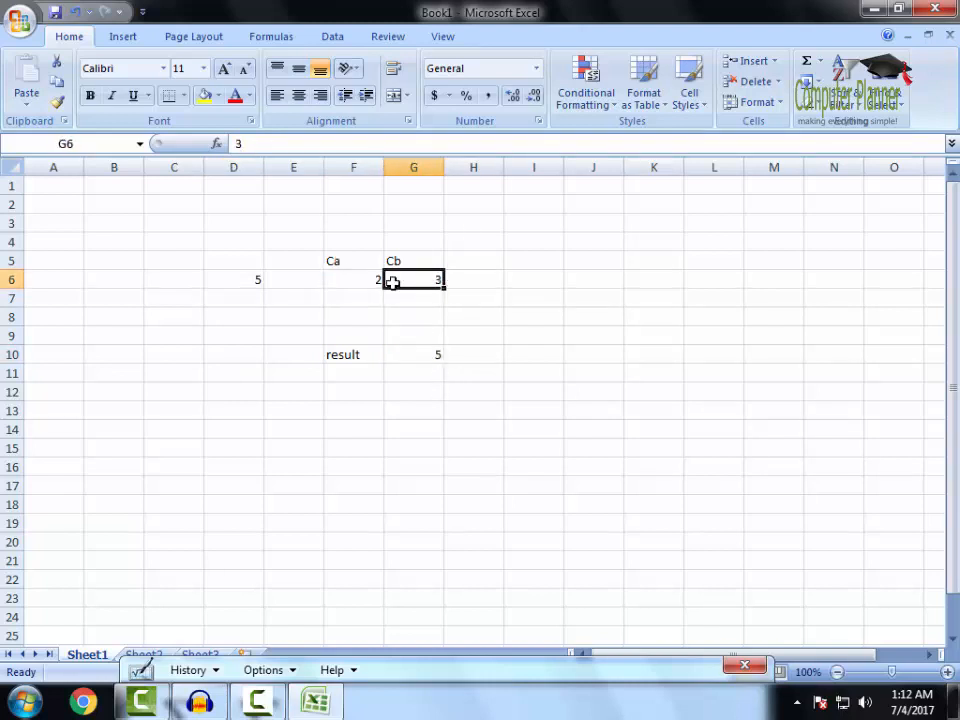
{"action": "left_click", "coordinate": [375, 280]}
{"action": "left_click", "coordinate": [395, 280]}
{"action": "left_click", "coordinate": [367, 280]}
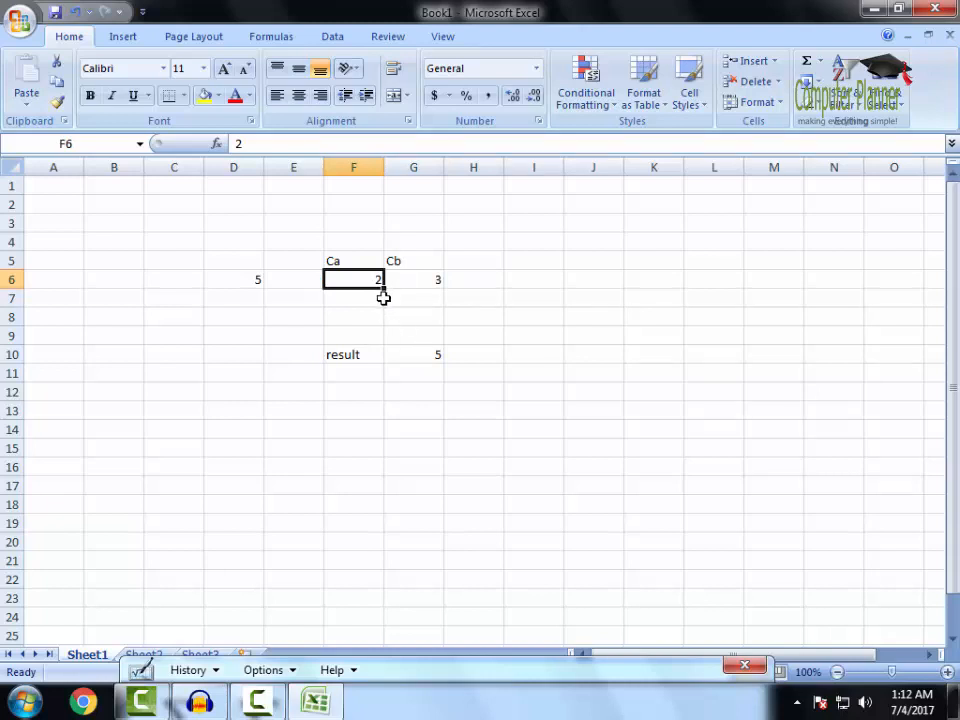
Review the formula in result cell G10 and the cells F6 and G6 it references
{"action": "left_click", "coordinate": [426, 360]}
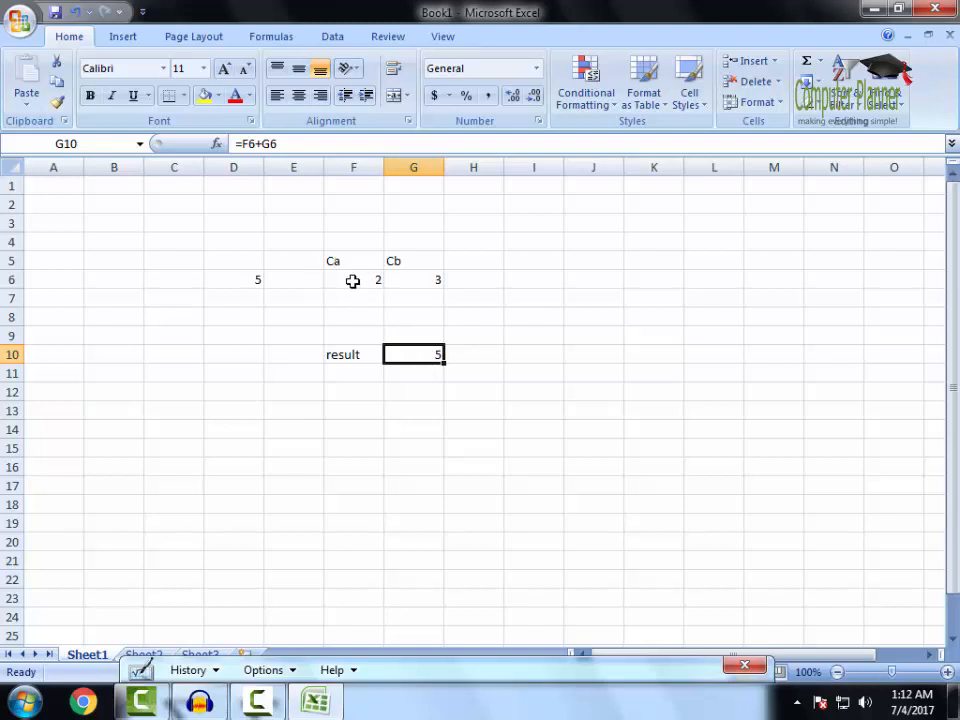
{"action": "left_click", "coordinate": [424, 366]}
{"action": "left_click", "coordinate": [422, 356]}
{"action": "left_click", "coordinate": [369, 282]}
{"action": "left_click", "coordinate": [436, 280]}
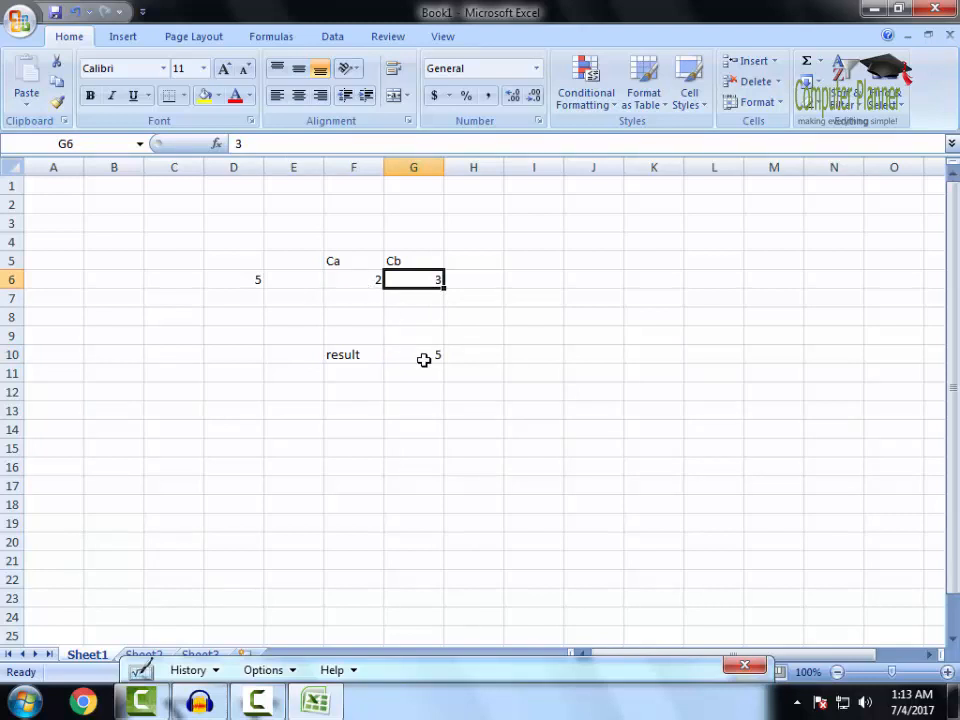
{"action": "left_click", "coordinate": [424, 358]}
Change the value in cell F6 to 3 and check the result cell G10
{"action": "left_click", "coordinate": [364, 281]}
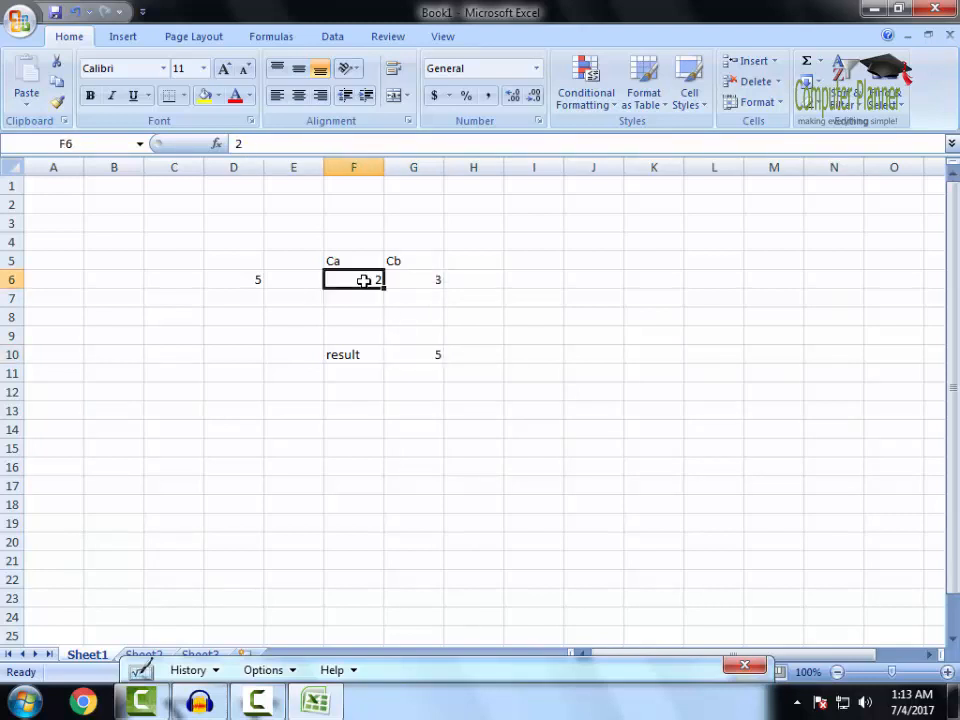
{"action": "type", "text": "3"}
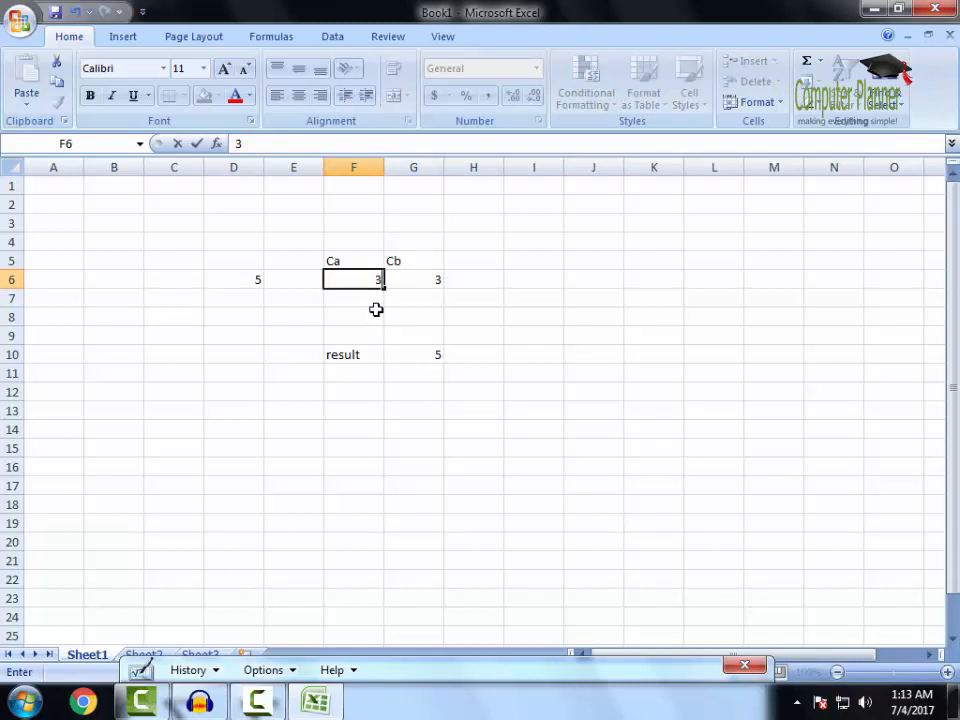
{"action": "key", "text": "Return"}
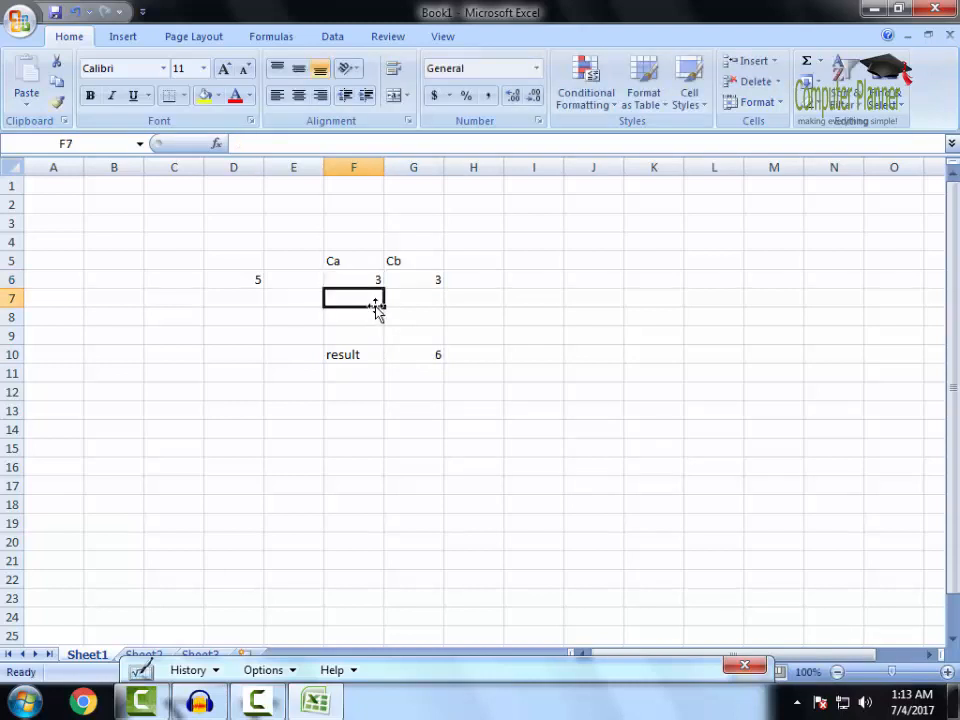
{"action": "left_click", "coordinate": [414, 356]}
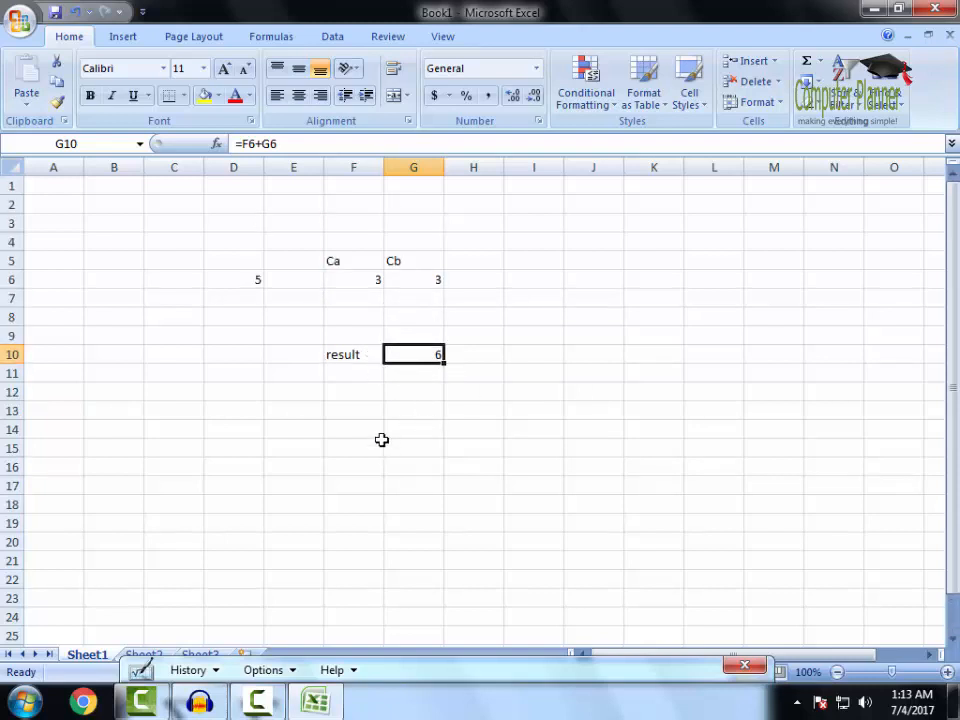
Bring the Math Input Panel back over the sheet and handwrite "= sum" below the Ca + Cb formula
{"action": "left_click_drag", "start_coordinate": [413, 677], "coordinate": [396, 207]}
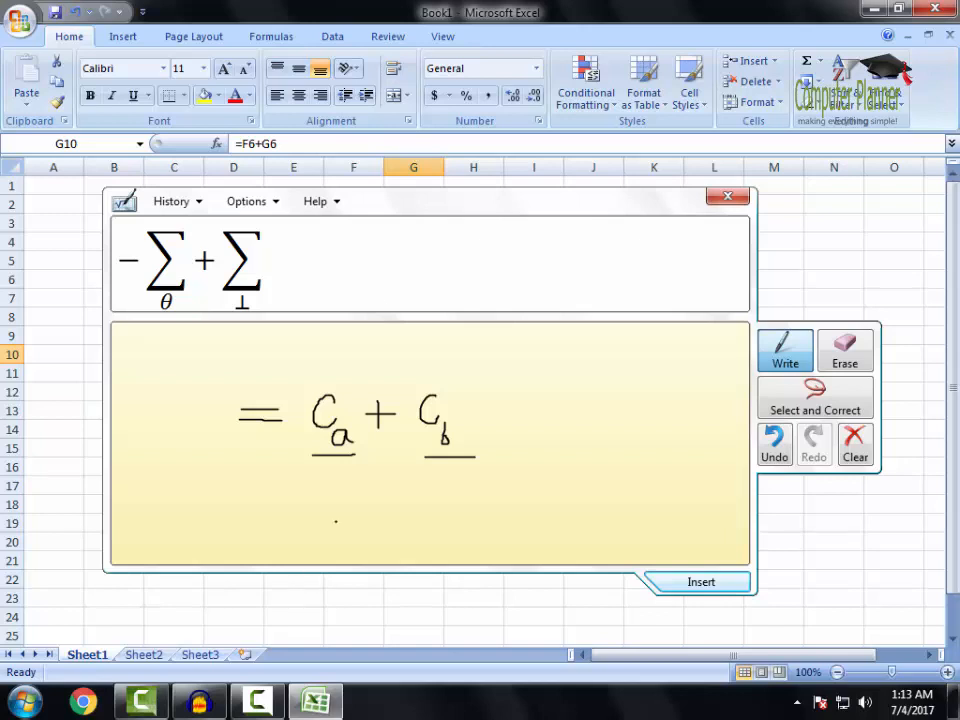
{"action": "left_click_drag", "start_coordinate": [408, 212], "coordinate": [439, 204]}
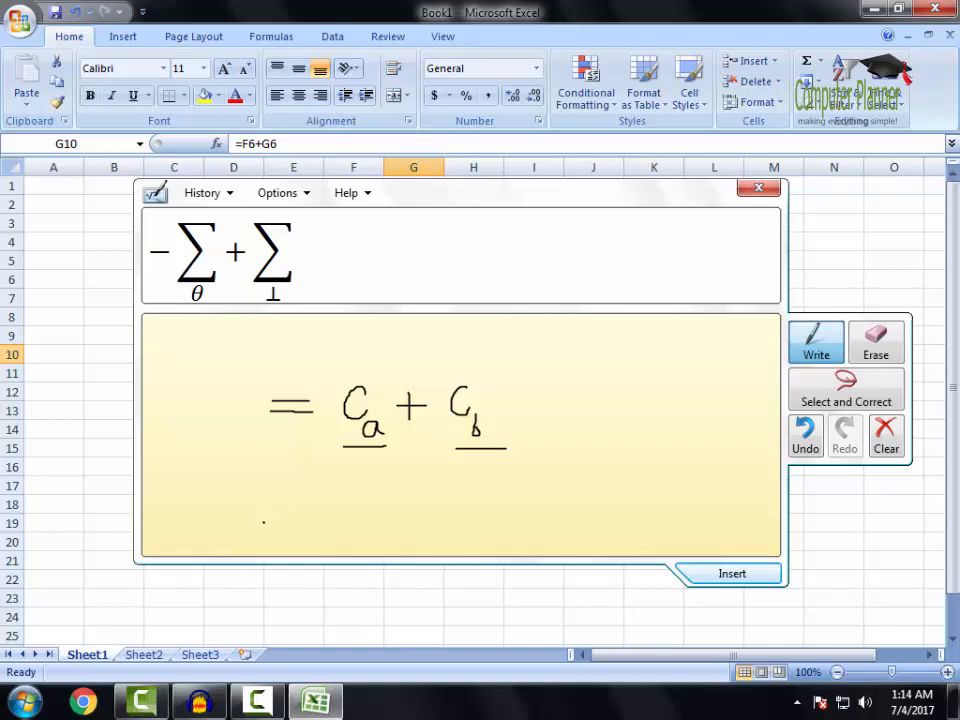
{"action": "mouse_move", "coordinate": [263, 521]}
{"action": "left_mouse_down"}
{"action": "mouse_move", "coordinate": [292, 518]}
{"action": "mouse_move", "coordinate": [297, 535]}
{"action": "left_mouse_up"}
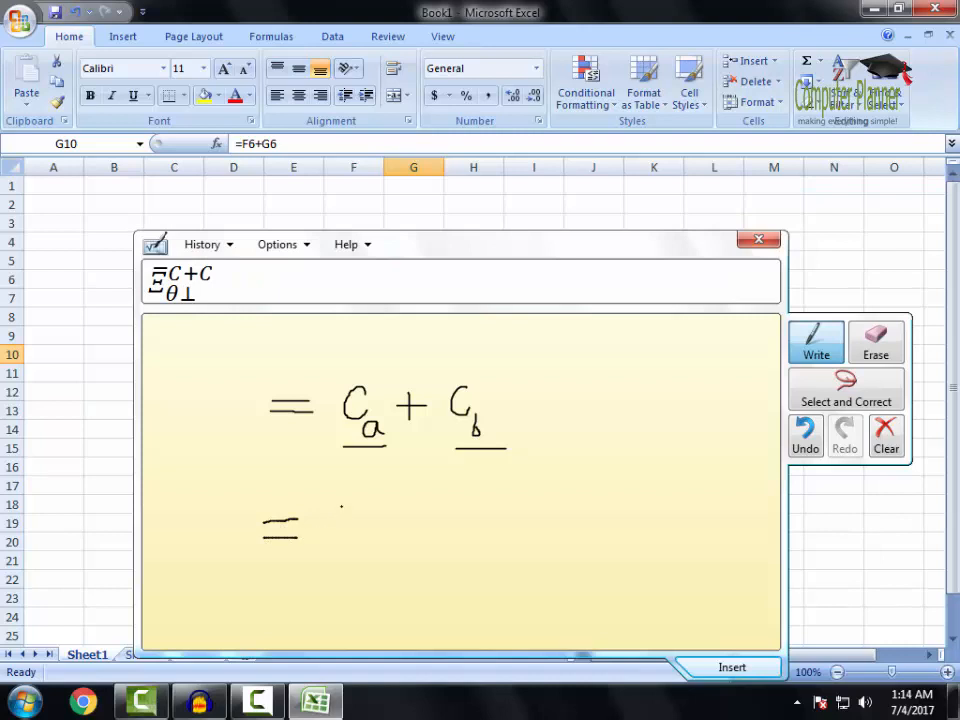
{"action": "mouse_move", "coordinate": [341, 507]}
{"action": "left_mouse_down"}
{"action": "mouse_move", "coordinate": [334, 528]}
{"action": "mouse_move", "coordinate": [401, 514]}
{"action": "mouse_move", "coordinate": [418, 530]}
{"action": "left_mouse_up"}
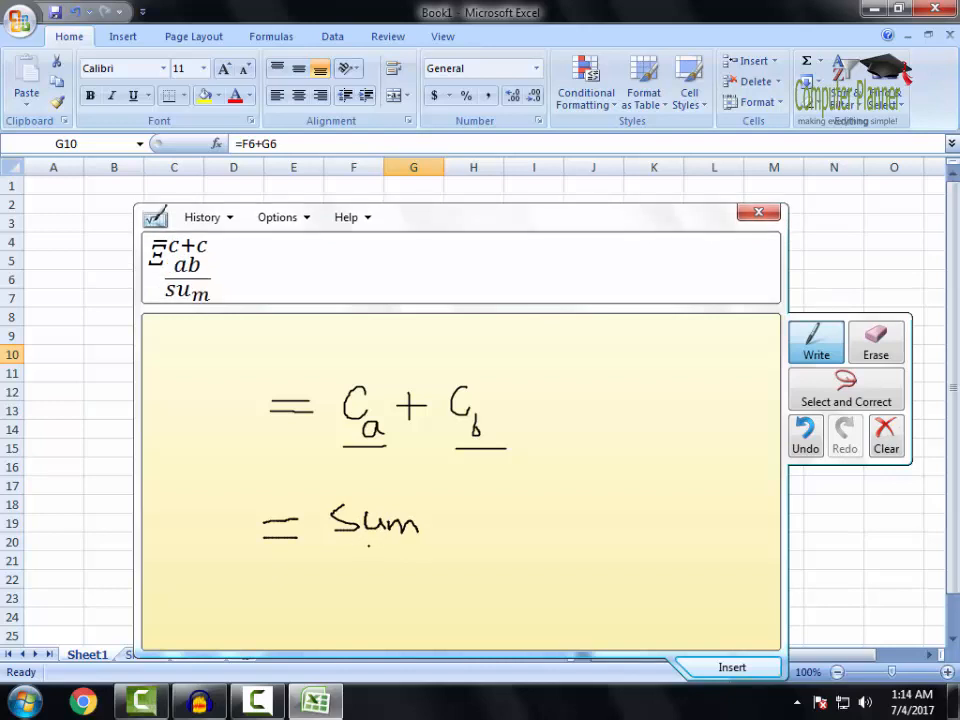
Handwrite an opening bracket after "sum", erasing and redrawing it, and add Ca with a comma
{"action": "left_click_drag", "start_coordinate": [434, 502], "coordinate": [459, 533]}
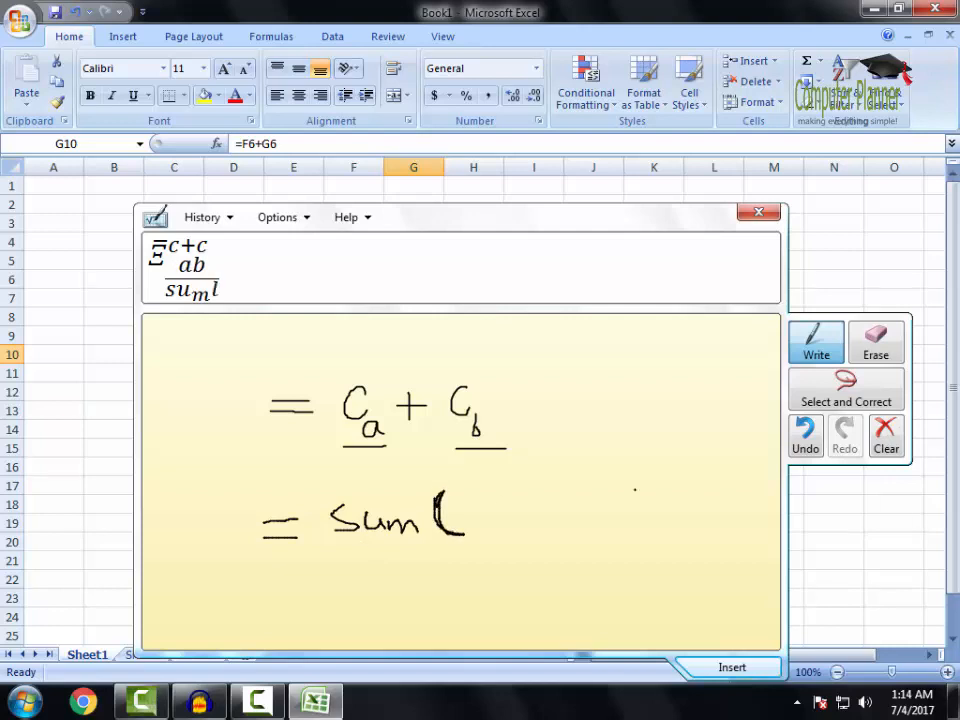
{"action": "left_click", "coordinate": [875, 340]}
{"action": "left_click", "coordinate": [446, 515]}
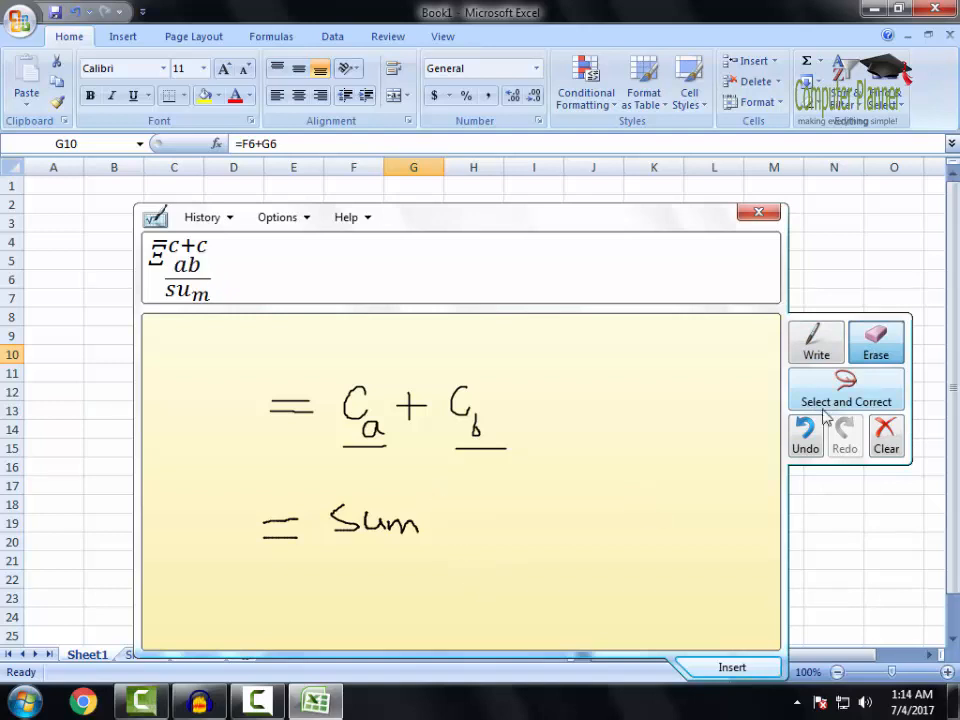
{"action": "left_click", "coordinate": [812, 350]}
{"action": "mouse_move", "coordinate": [449, 506]}
{"action": "left_mouse_down"}
{"action": "mouse_move", "coordinate": [430, 515]}
{"action": "mouse_move", "coordinate": [456, 549]}
{"action": "left_mouse_up"}
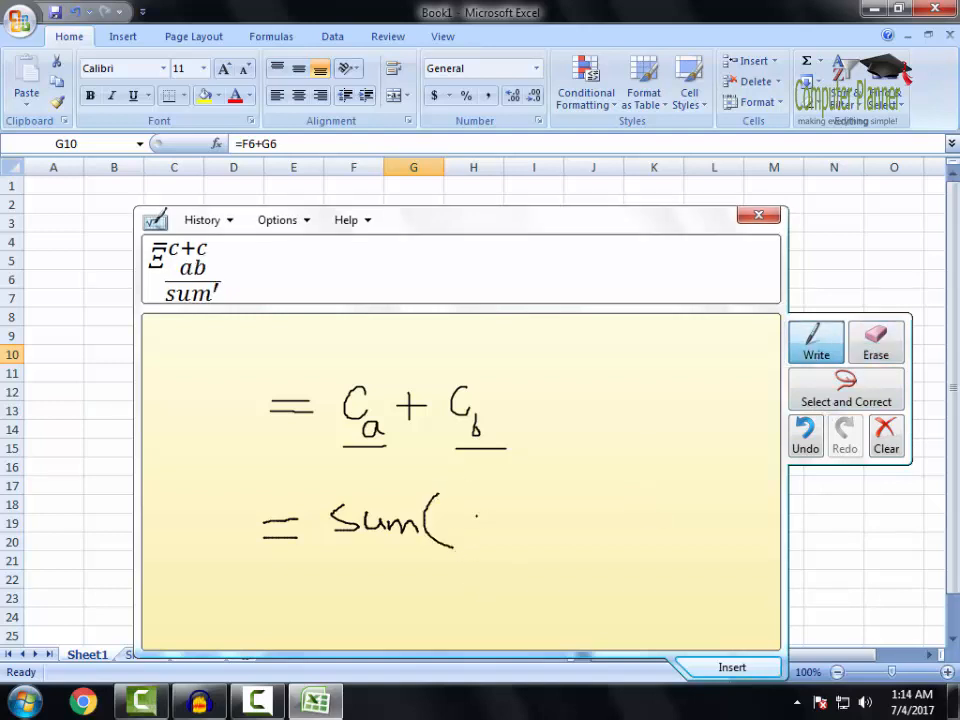
{"action": "mouse_move", "coordinate": [482, 512]}
{"action": "left_mouse_down"}
{"action": "mouse_move", "coordinate": [484, 535]}
{"action": "mouse_move", "coordinate": [509, 537]}
{"action": "left_mouse_up"}
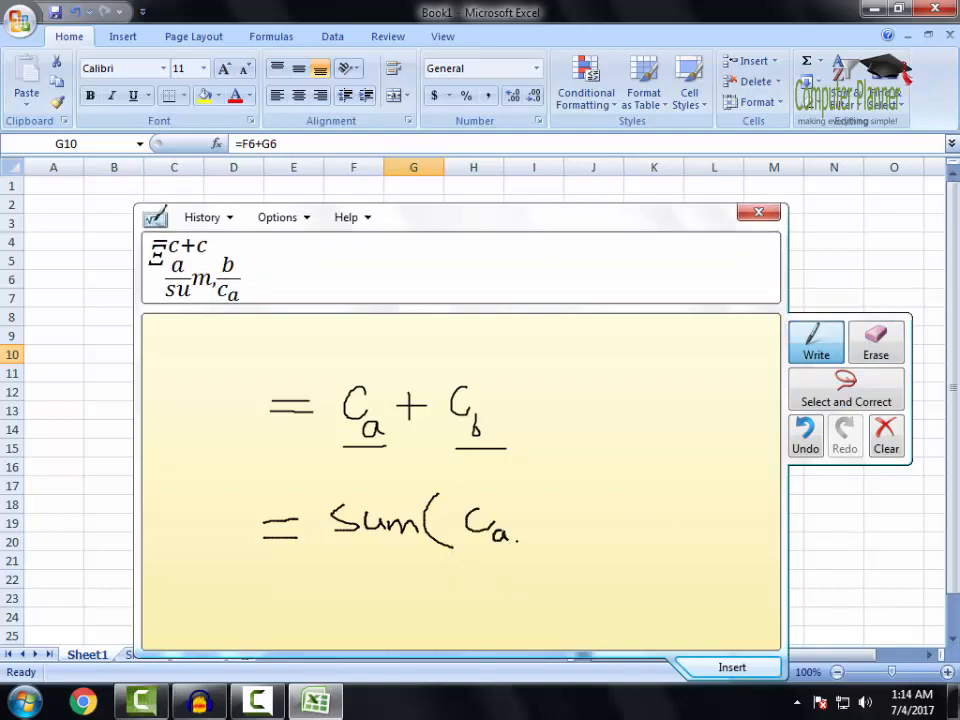
{"action": "left_click", "coordinate": [520, 527]}
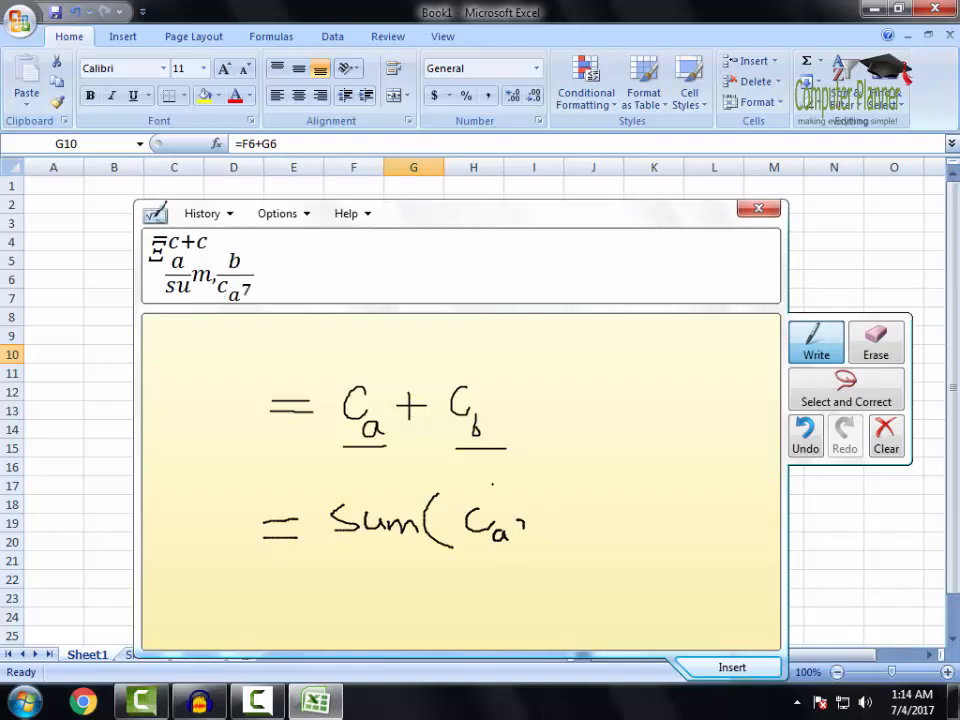
{"action": "left_click", "coordinate": [520, 528]}
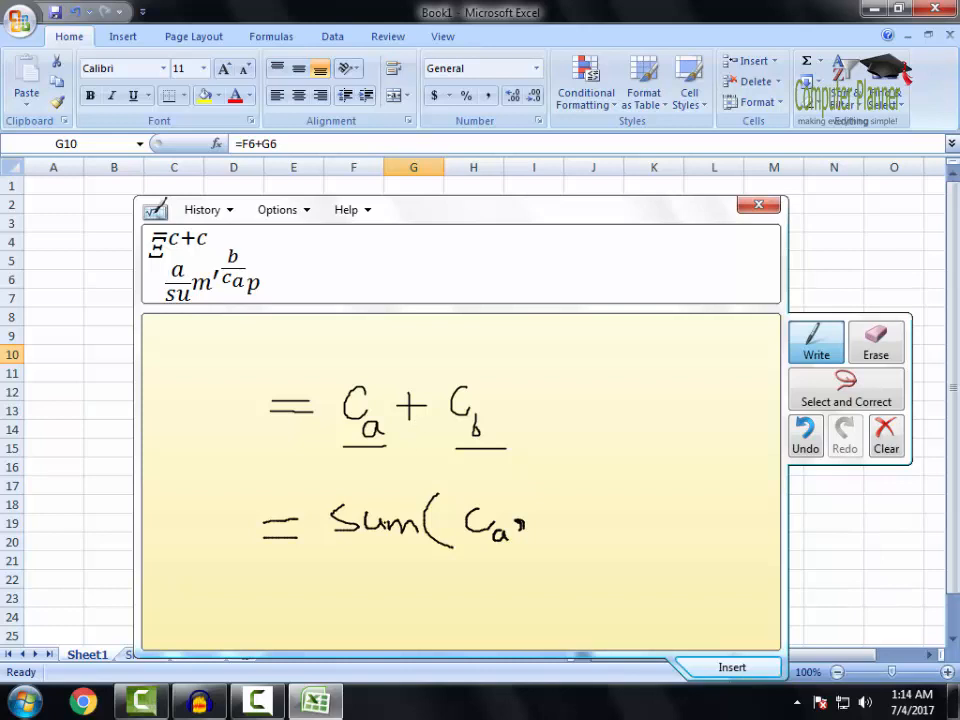
{"action": "left_click_drag", "start_coordinate": [343, 545], "coordinate": [410, 552]}
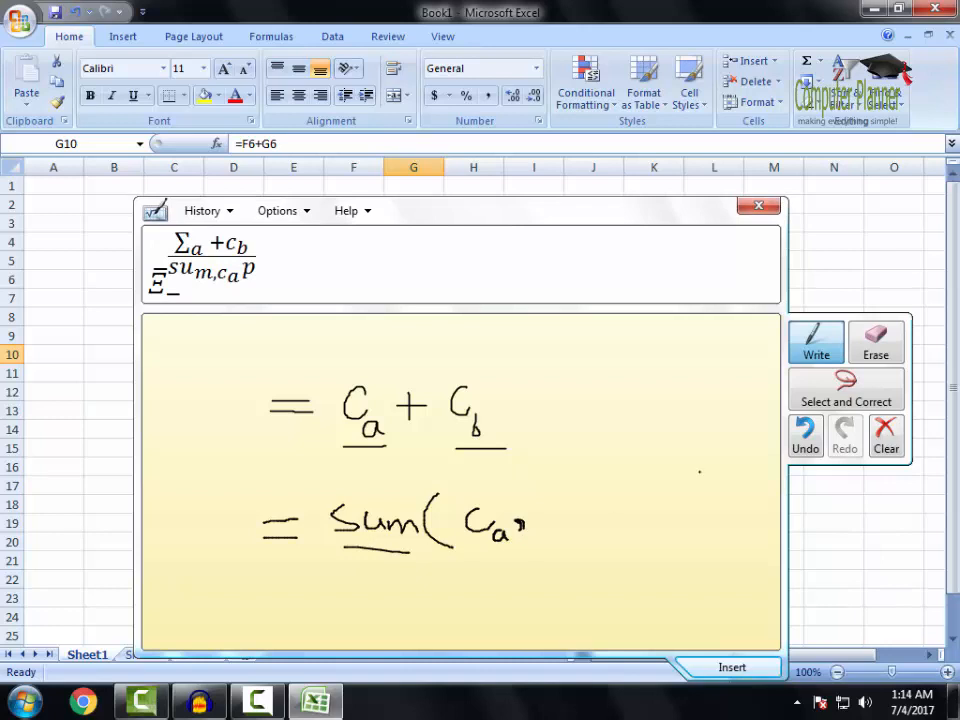
{"action": "left_click", "coordinate": [876, 340]}
{"action": "left_click_drag", "start_coordinate": [366, 556], "coordinate": [402, 556]}
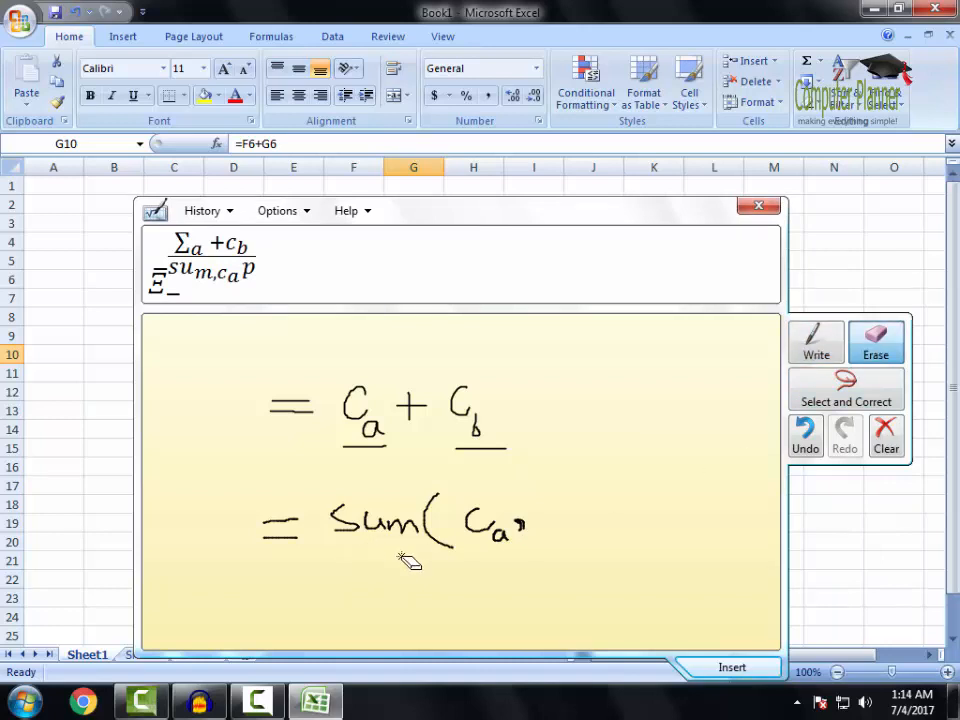
{"action": "left_click", "coordinate": [812, 345]}
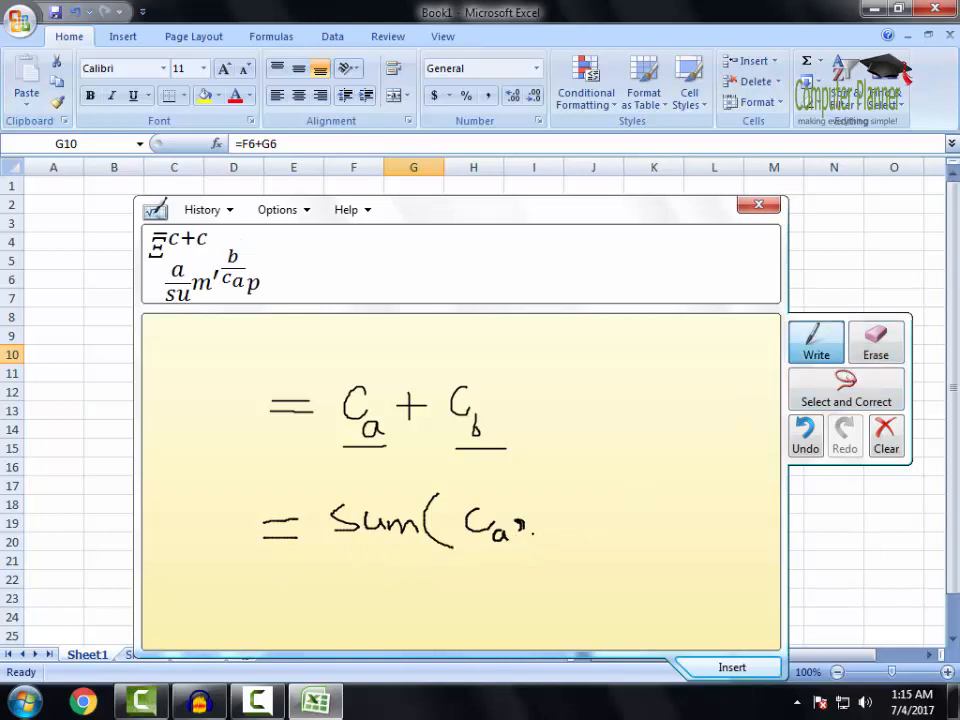
Finish the handwritten sum formula with Cb and a closing bracket, and underline it with an arrow leading to the word "Result"
{"action": "mouse_move", "coordinate": [558, 508]}
{"action": "left_mouse_down"}
{"action": "mouse_move", "coordinate": [553, 541]}
{"action": "mouse_move", "coordinate": [577, 545]}
{"action": "left_mouse_up"}
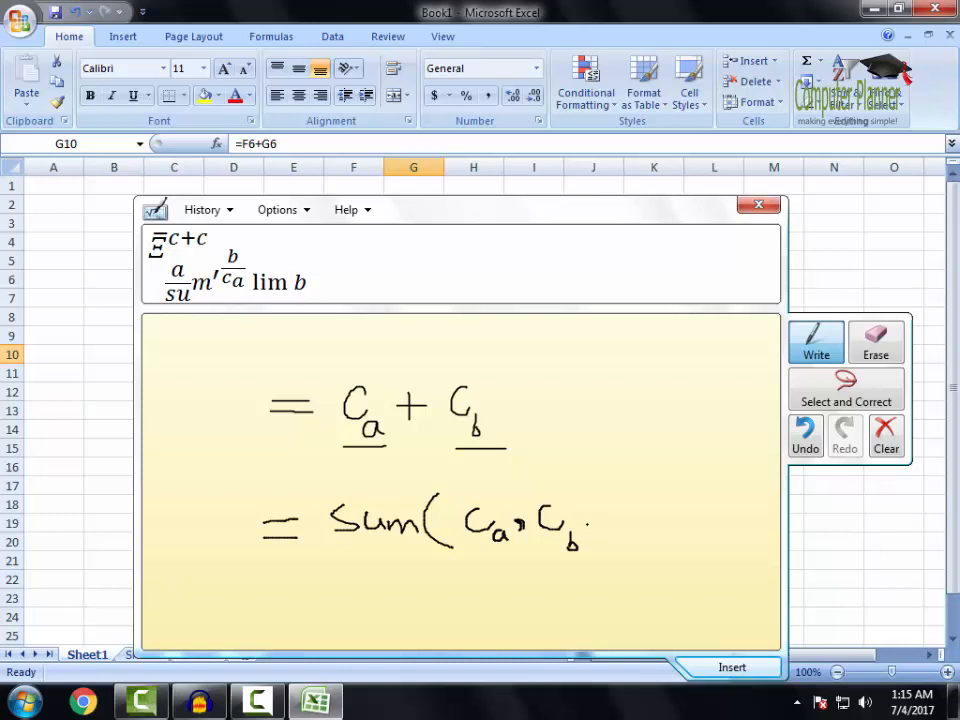
{"action": "mouse_move", "coordinate": [601, 527]}
{"action": "left_mouse_down"}
{"action": "mouse_move", "coordinate": [599, 538]}
{"action": "mouse_move", "coordinate": [710, 546]}
{"action": "mouse_move", "coordinate": [681, 516]}
{"action": "mouse_move", "coordinate": [620, 522]}
{"action": "mouse_move", "coordinate": [602, 536]}
{"action": "mouse_move", "coordinate": [662, 536]}
{"action": "left_mouse_up"}
{"action": "left_click", "coordinate": [650, 525]}
{"action": "left_click", "coordinate": [925, 352]}
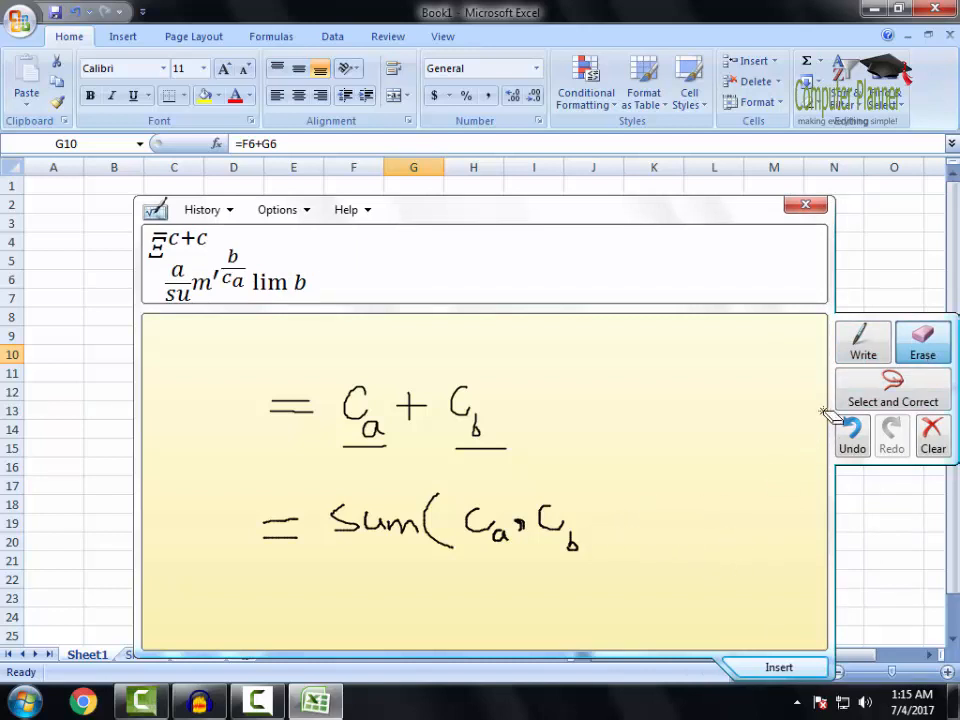
{"action": "left_click", "coordinate": [863, 342]}
{"action": "left_click_drag", "start_coordinate": [583, 493], "coordinate": [589, 546]}
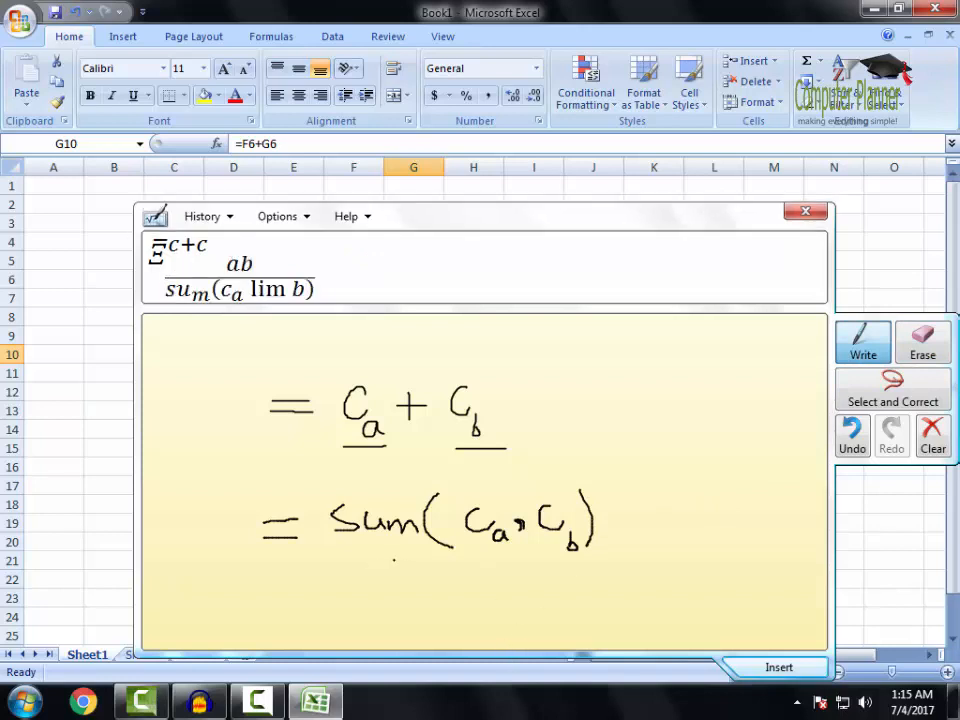
{"action": "left_click_drag", "start_coordinate": [270, 556], "coordinate": [583, 574]}
{"action": "mouse_move", "coordinate": [616, 556]}
{"action": "left_mouse_down"}
{"action": "mouse_move", "coordinate": [617, 573]}
{"action": "mouse_move", "coordinate": [674, 567]}
{"action": "mouse_move", "coordinate": [668, 575]}
{"action": "mouse_move", "coordinate": [744, 558]}
{"action": "left_mouse_up"}
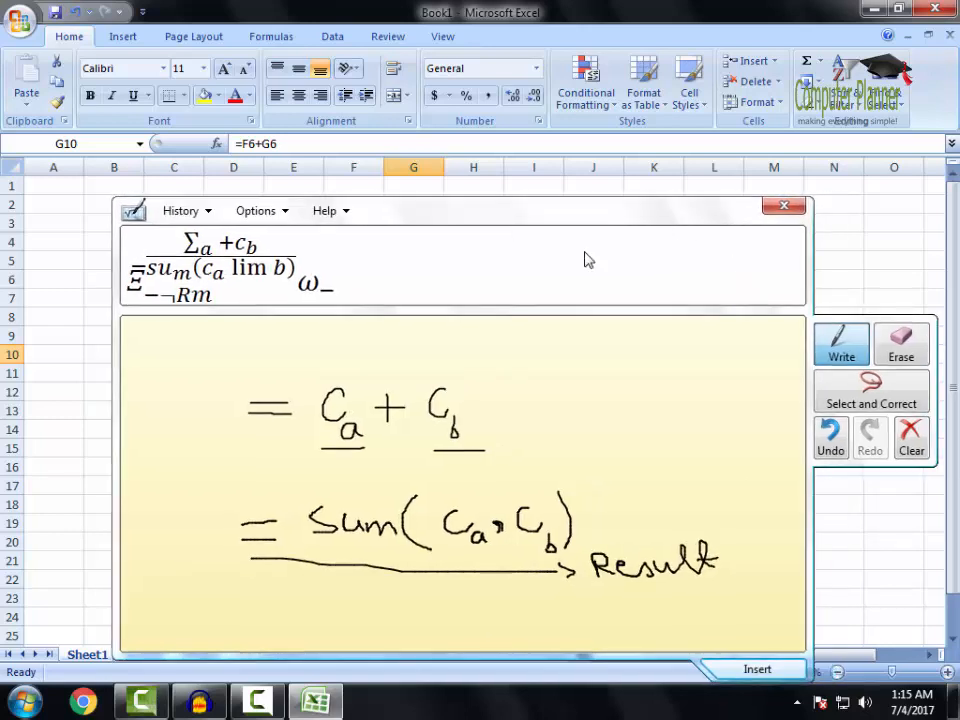
Move the Math Input Panel down off the data and enter the label "result" in cell F12
{"action": "left_click_drag", "start_coordinate": [484, 212], "coordinate": [457, 618]}
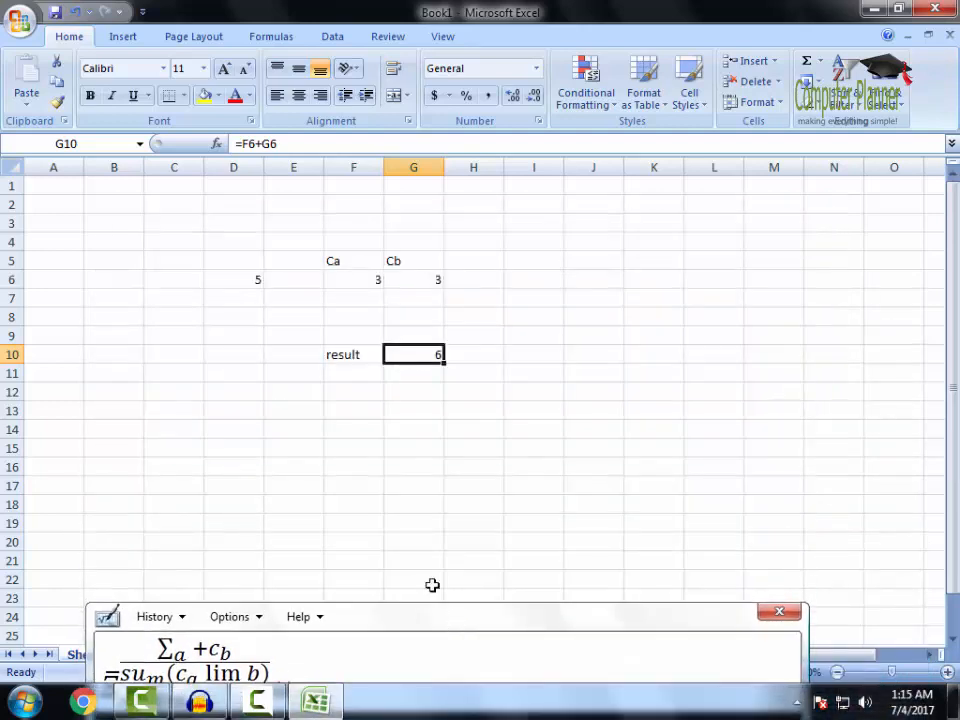
{"action": "left_click", "coordinate": [413, 390]}
{"action": "left_click", "coordinate": [338, 390]}
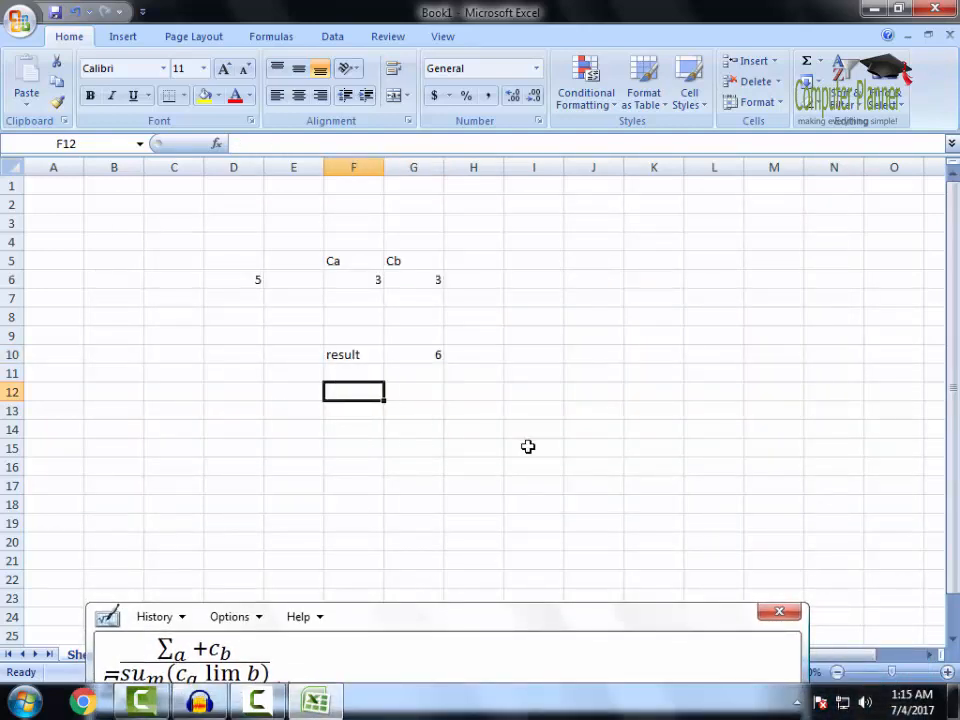
{"action": "type", "text": "result"}
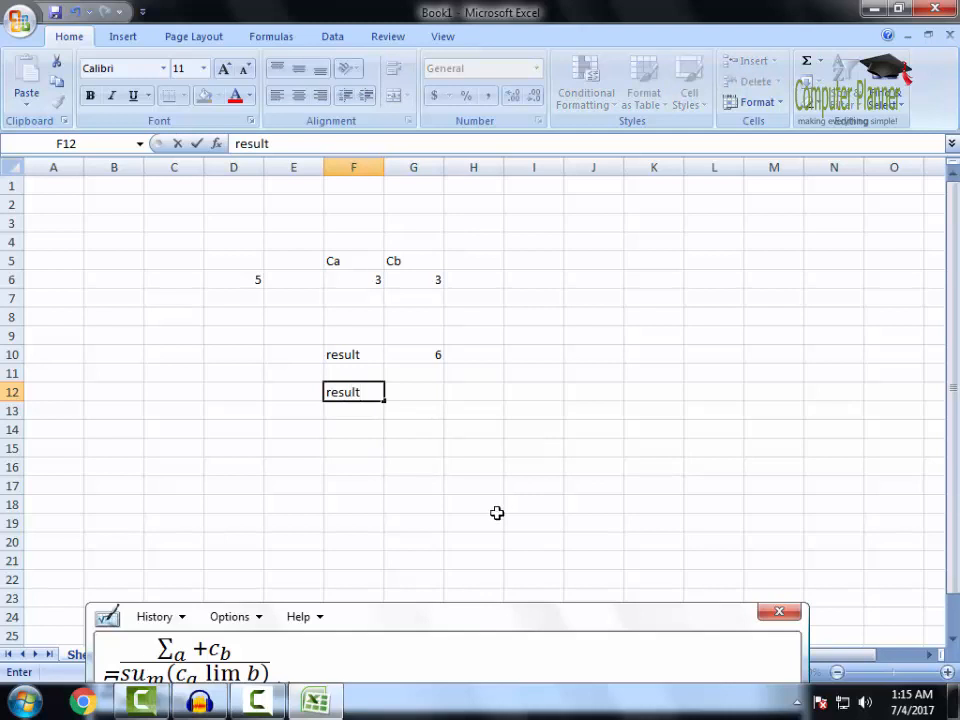
Enter the formula =sum(F6,G6) in cell G12, picking the two cell references from the sheet
{"action": "left_click", "coordinate": [405, 391]}
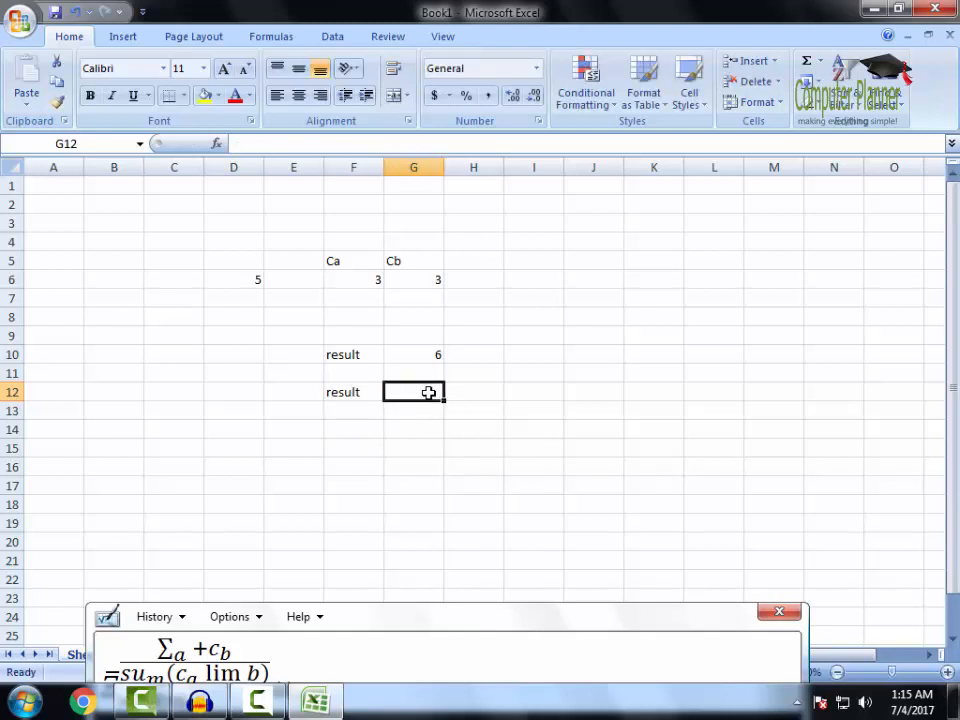
{"action": "type", "text": "="}
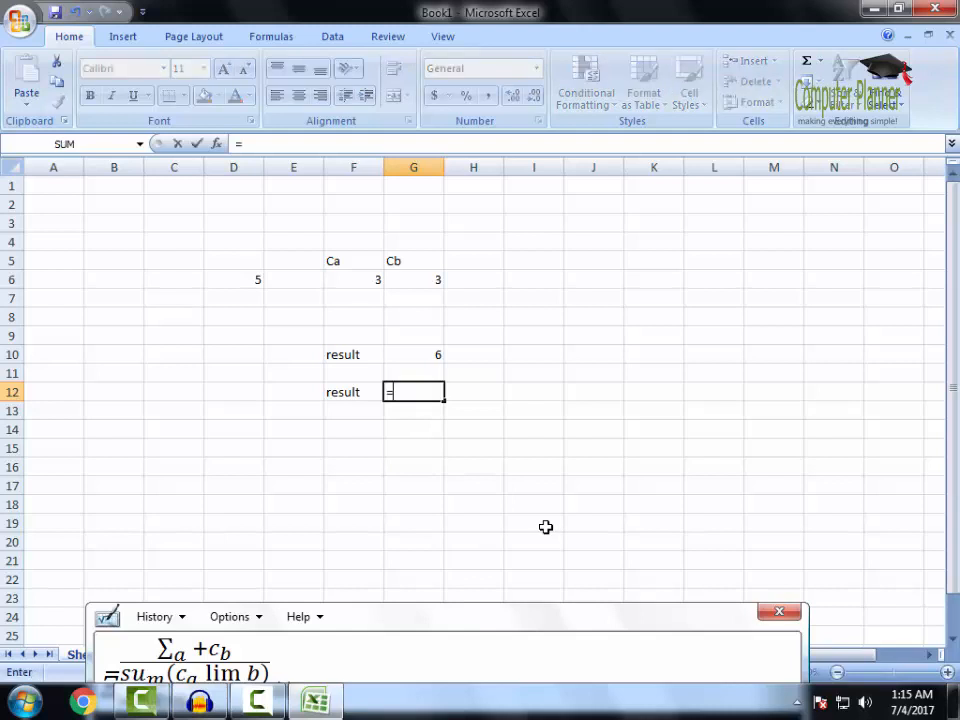
{"action": "type", "text": "sum"}
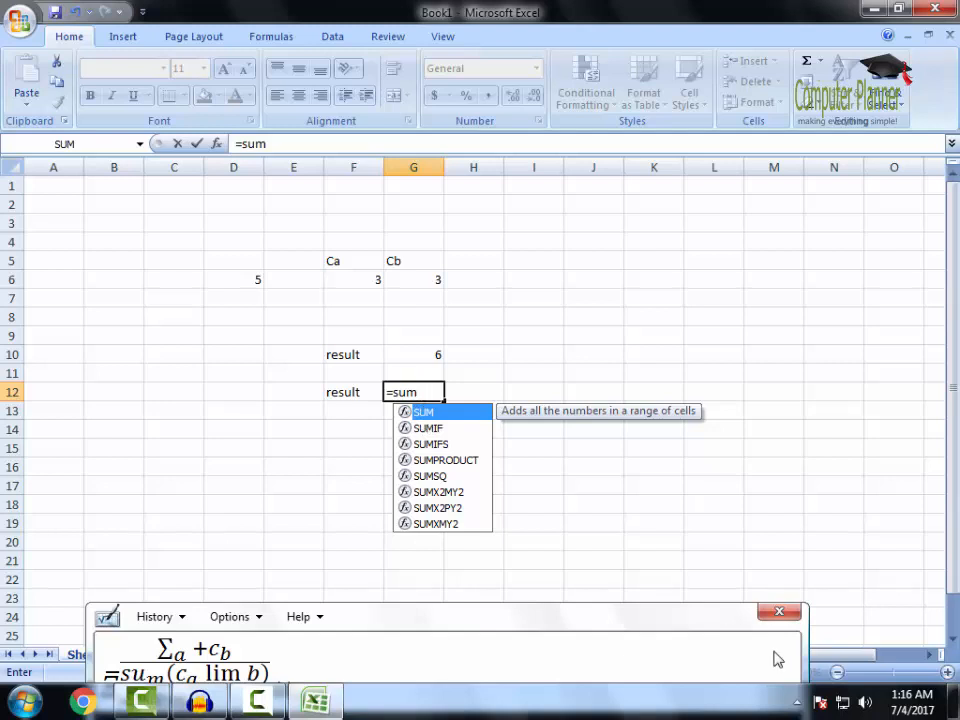
{"action": "type", "text": "("}
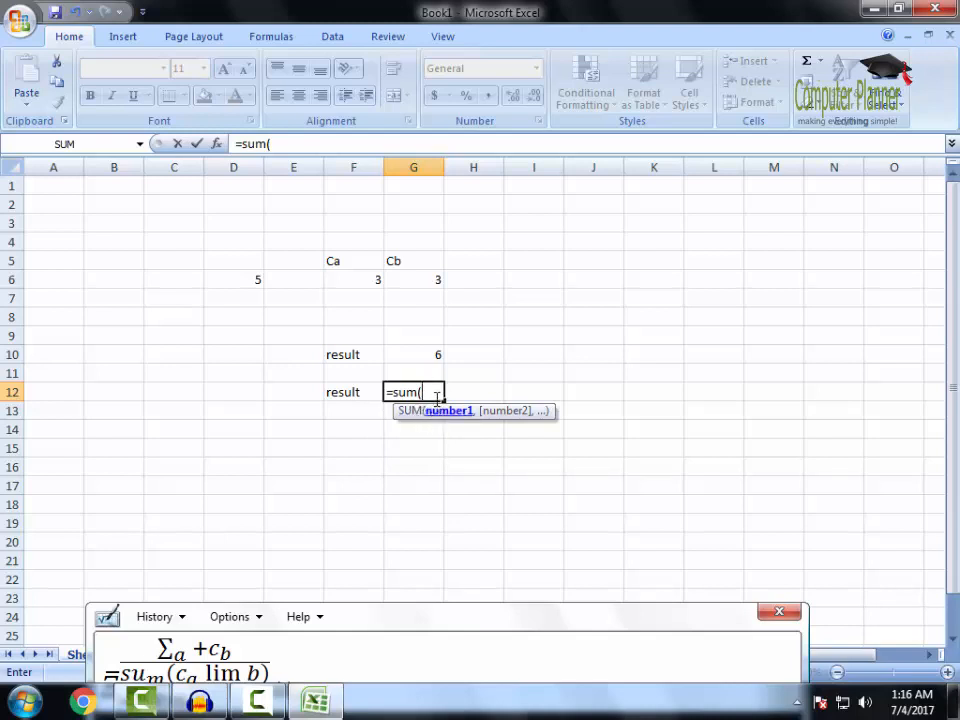
{"action": "left_click", "coordinate": [354, 280]}
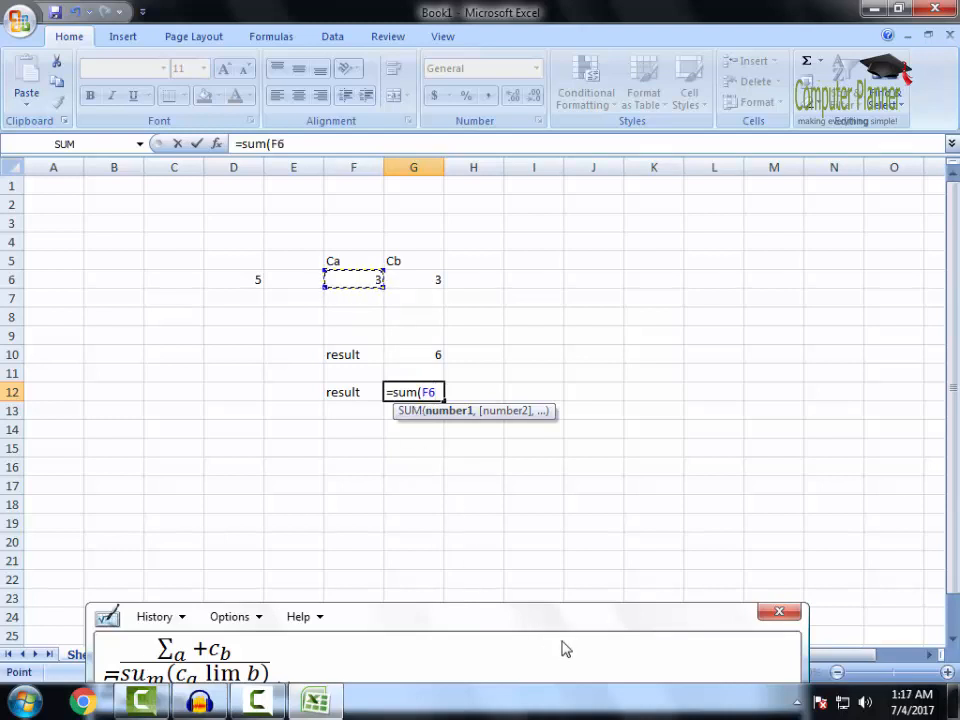
{"action": "type", "text": ","}
{"action": "left_click", "coordinate": [417, 279]}
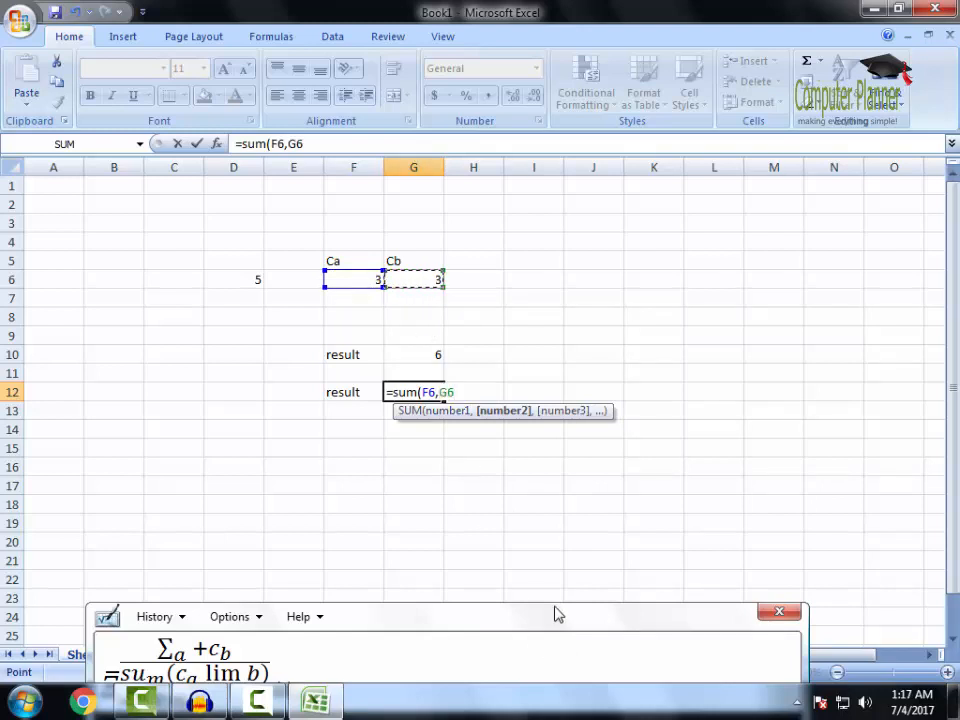
{"action": "type", "text": ")"}
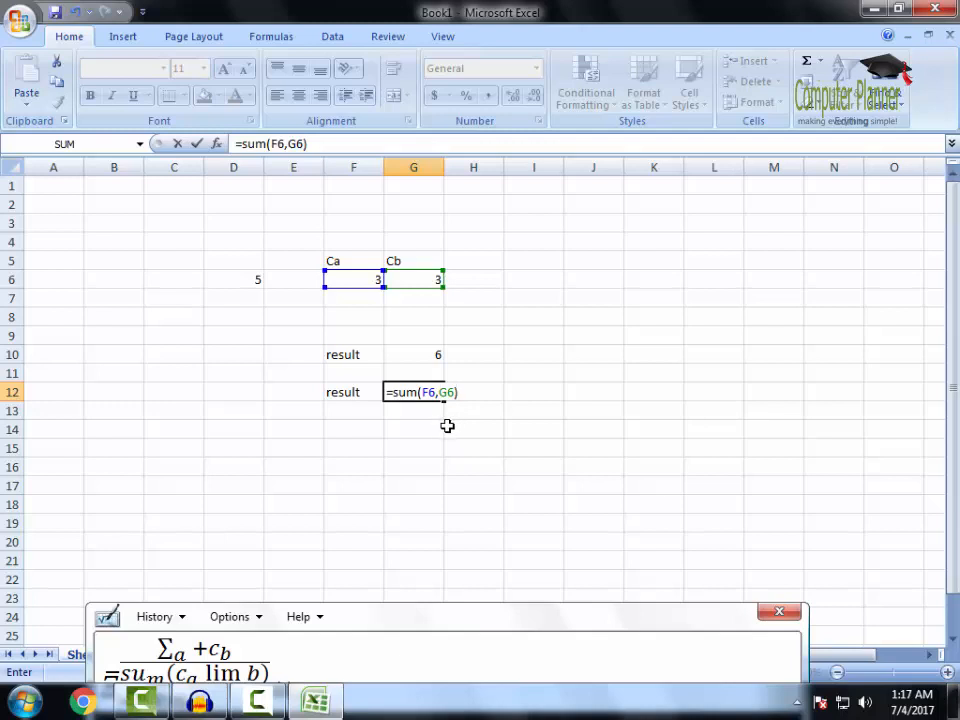
{"action": "key", "text": "Up"}
Compare the SUM function formula in cell G12 with the addition formula in cell G10
{"action": "left_click", "coordinate": [427, 410]}
{"action": "left_click", "coordinate": [425, 392]}
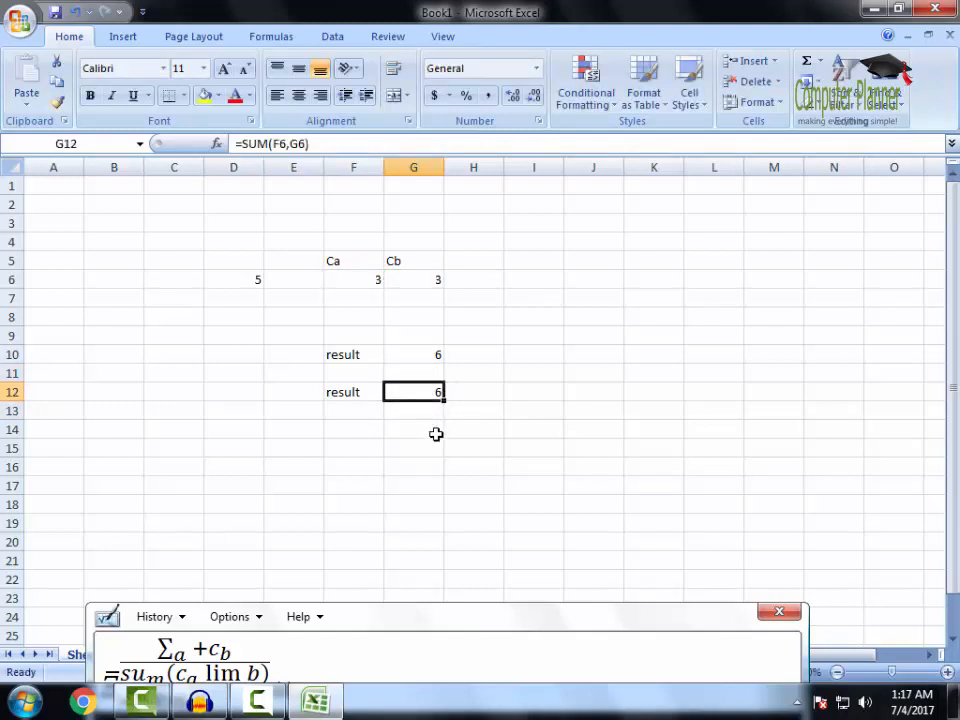
{"action": "left_click", "coordinate": [432, 355]}
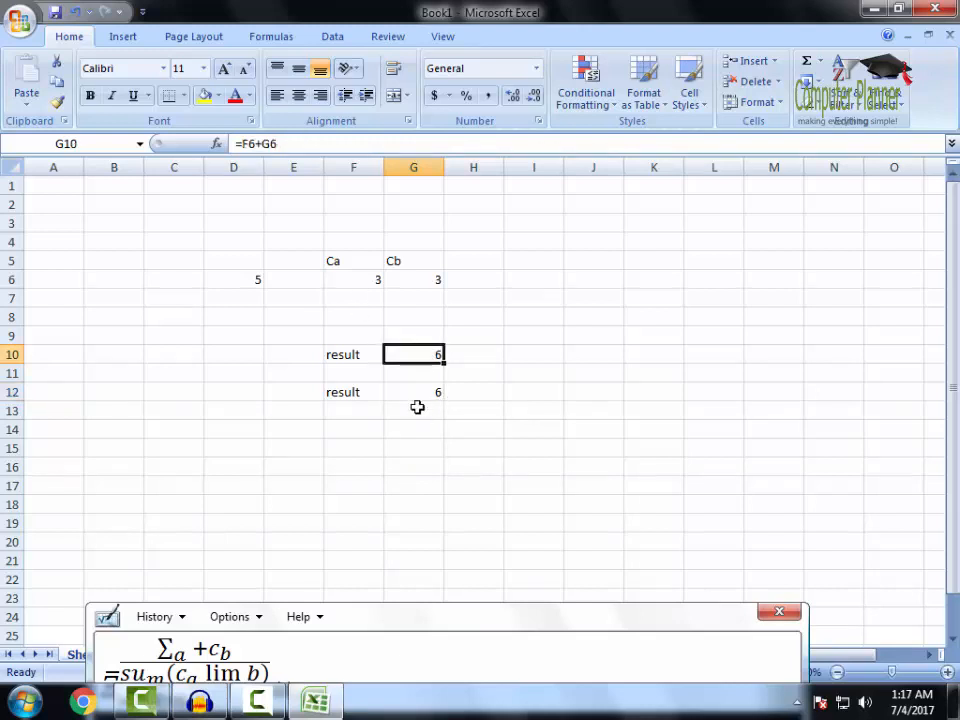
Examine the SUM formula in cell G12 and the addition formula in cell G10 again, together with the input in F6
{"action": "left_click", "coordinate": [418, 395]}
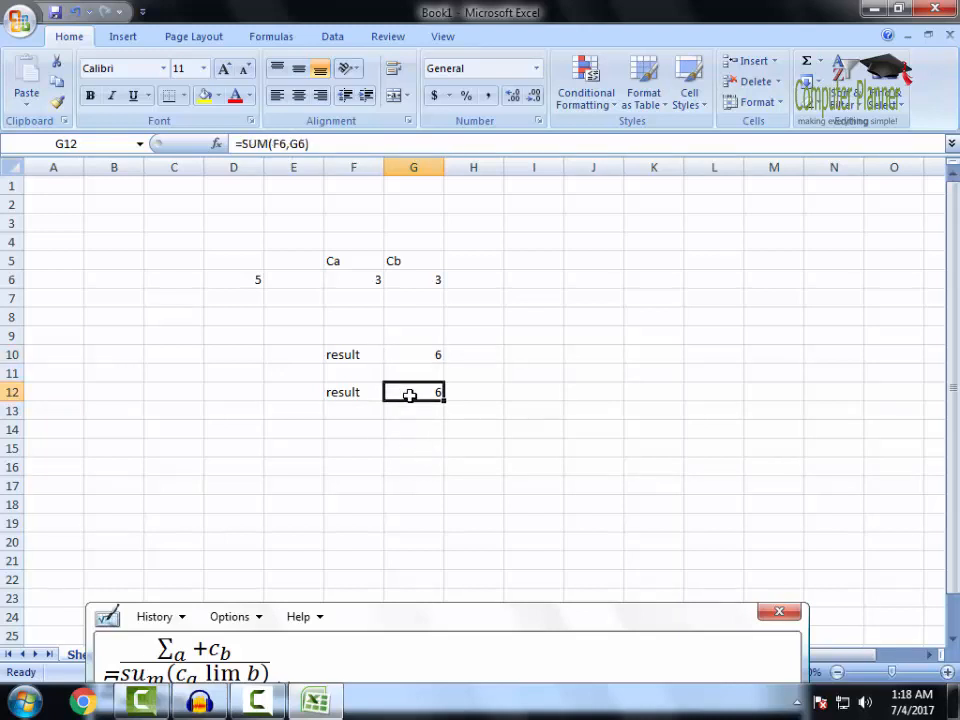
{"action": "left_click", "coordinate": [411, 354]}
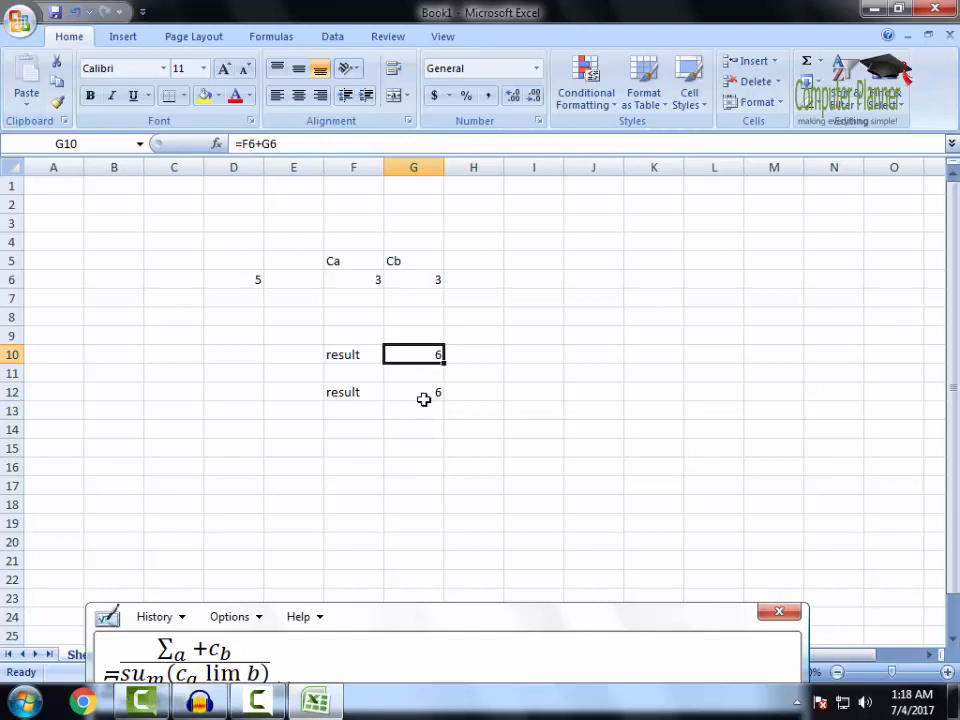
{"action": "left_click", "coordinate": [420, 392]}
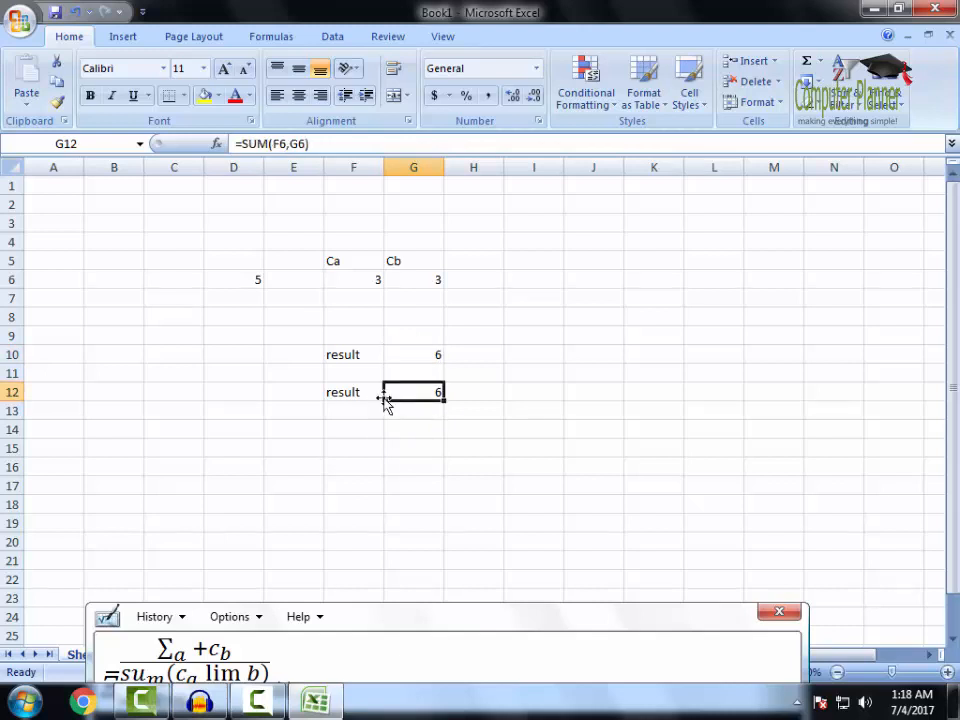
{"action": "left_click", "coordinate": [360, 283]}
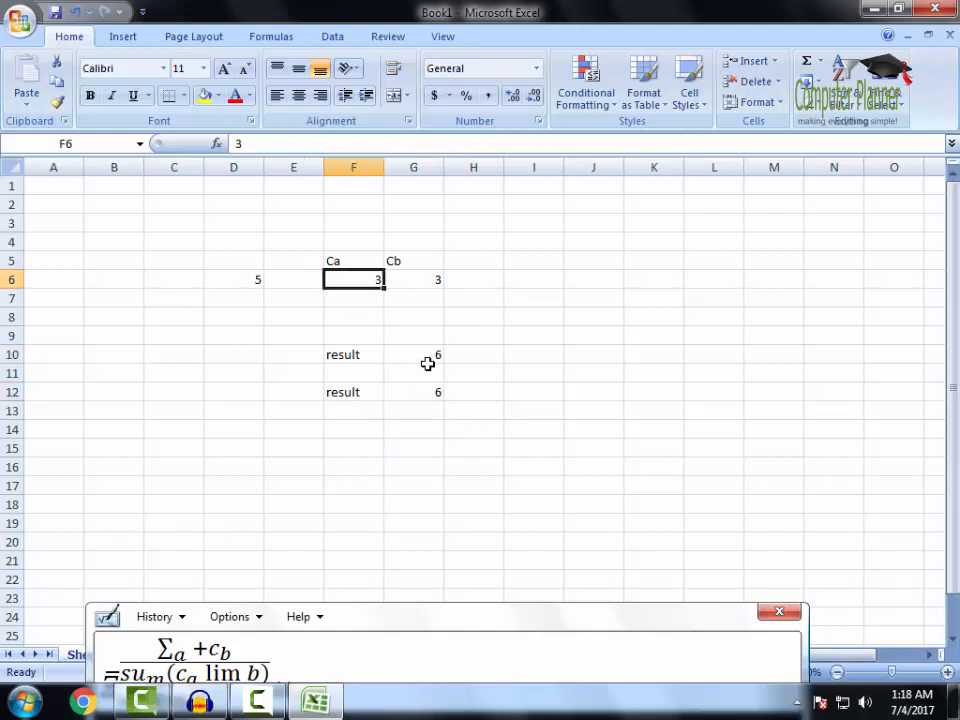
{"action": "left_click", "coordinate": [428, 356]}
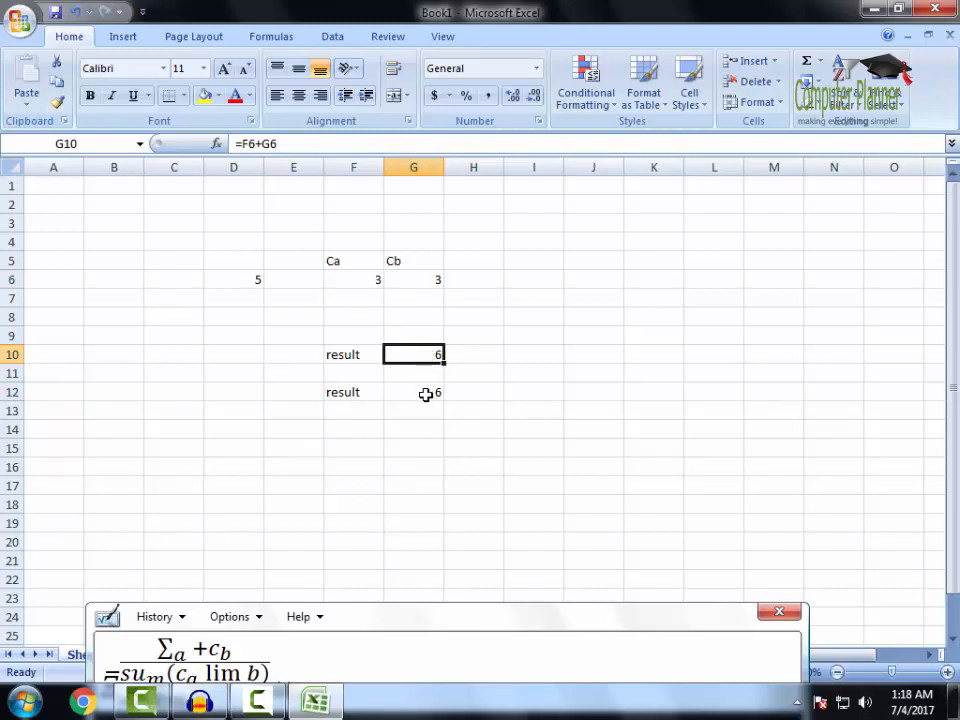
{"action": "left_click", "coordinate": [425, 394]}
{"action": "left_click", "coordinate": [420, 354]}
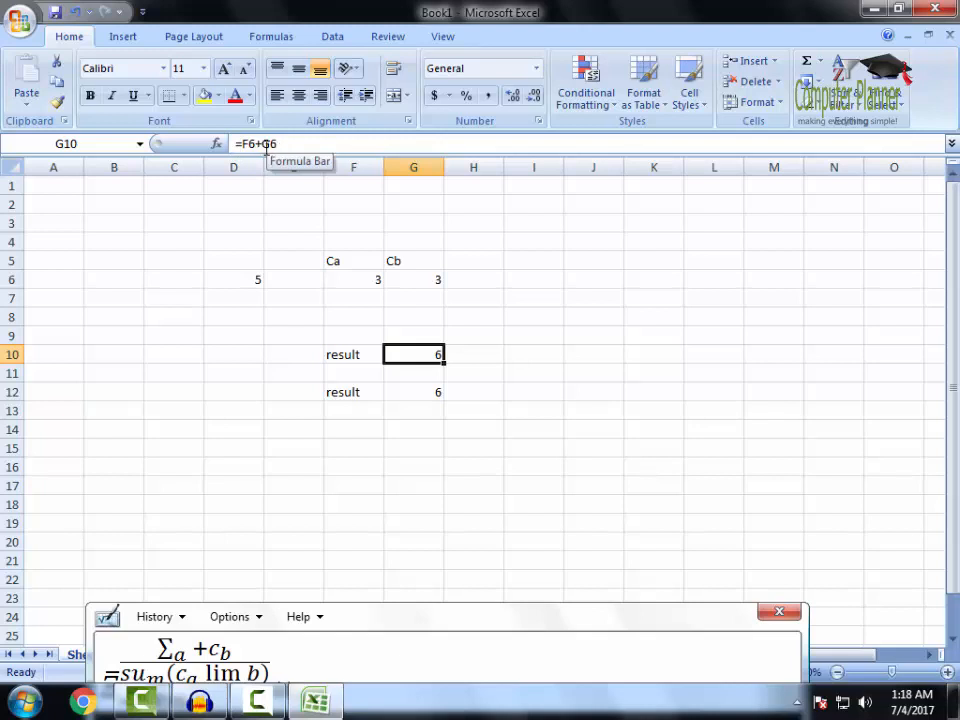
{"action": "left_click", "coordinate": [419, 391]}
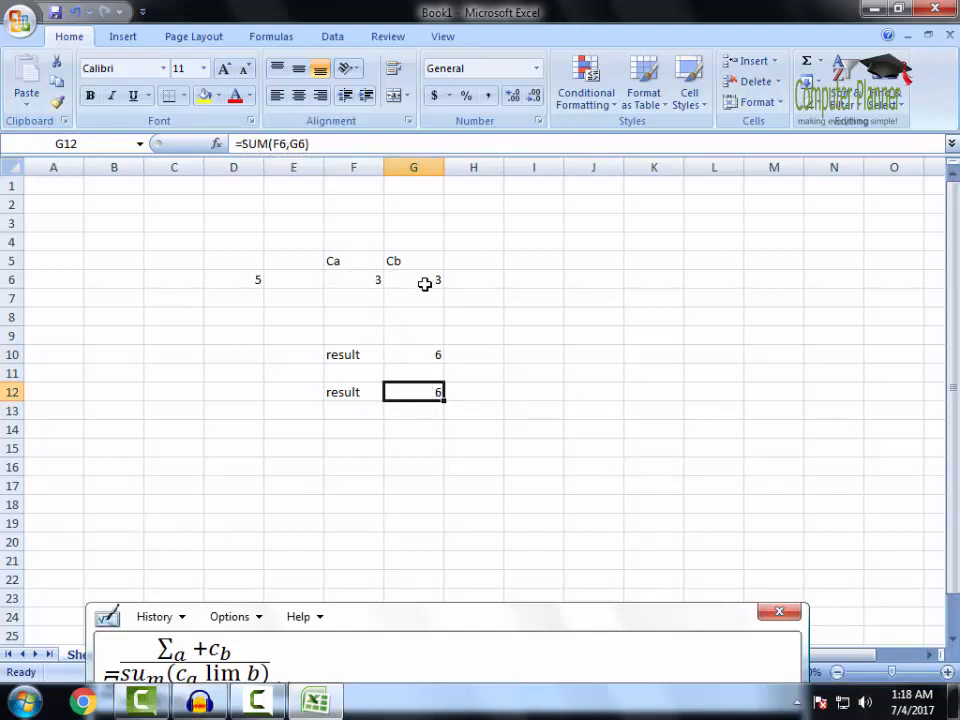
Set the Ca value in cell F6 to 5
{"action": "left_click", "coordinate": [359, 279]}
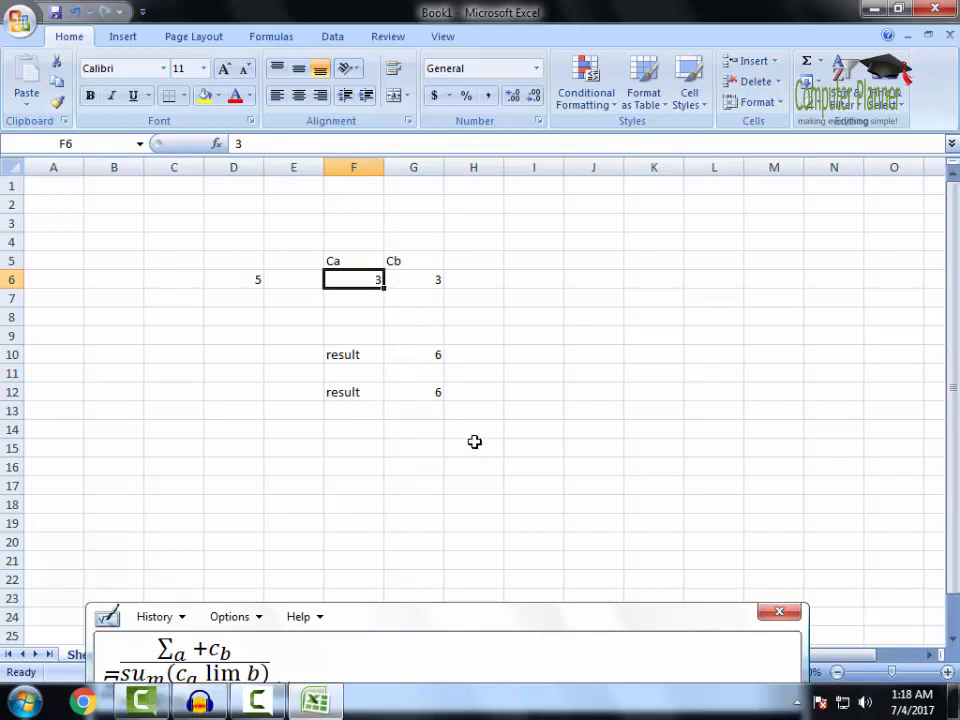
{"action": "type", "text": "5"}
{"action": "key", "text": "Return"}
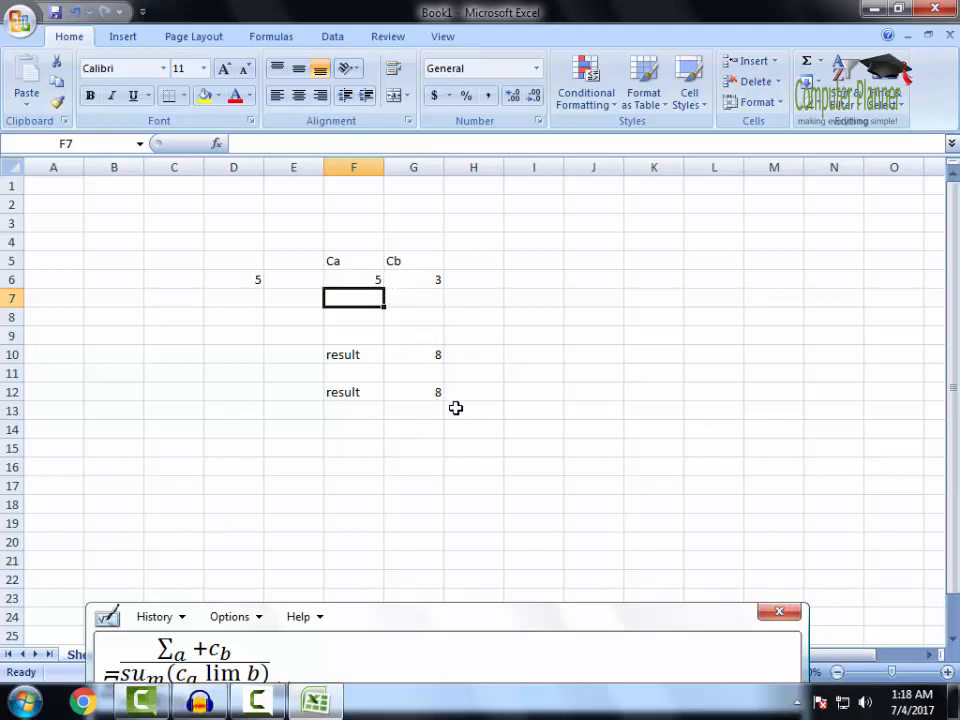
Set both the Ca value in cell F6 and the Cb value in cell G6 to 0
{"action": "left_click", "coordinate": [375, 284]}
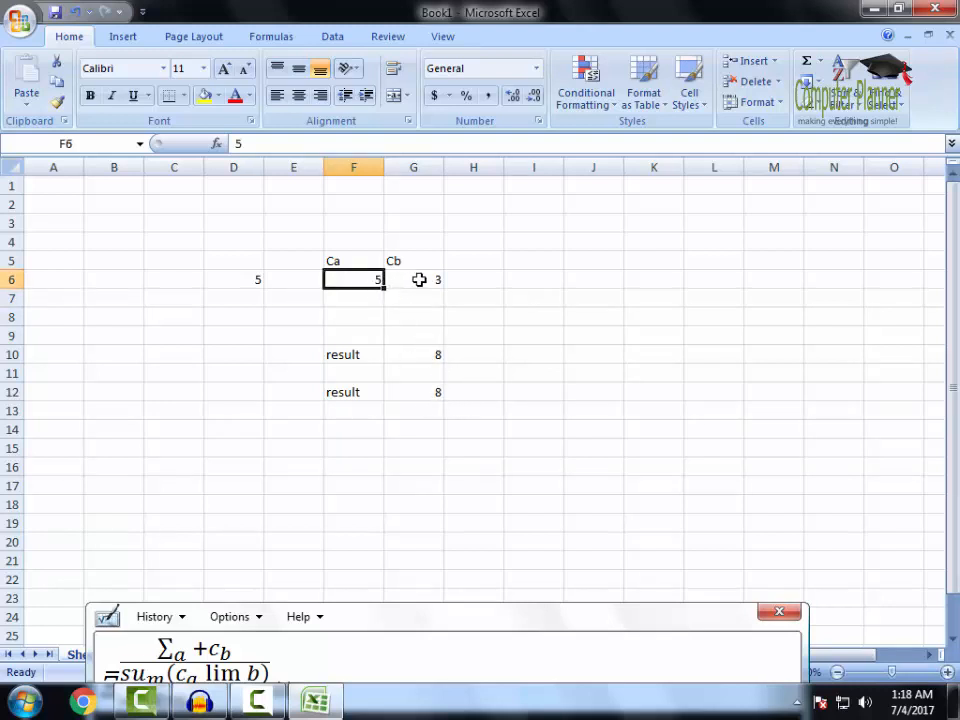
{"action": "type", "text": "0"}
{"action": "left_click", "coordinate": [420, 280]}
{"action": "type", "text": "0"}
{"action": "left_click", "coordinate": [471, 318]}
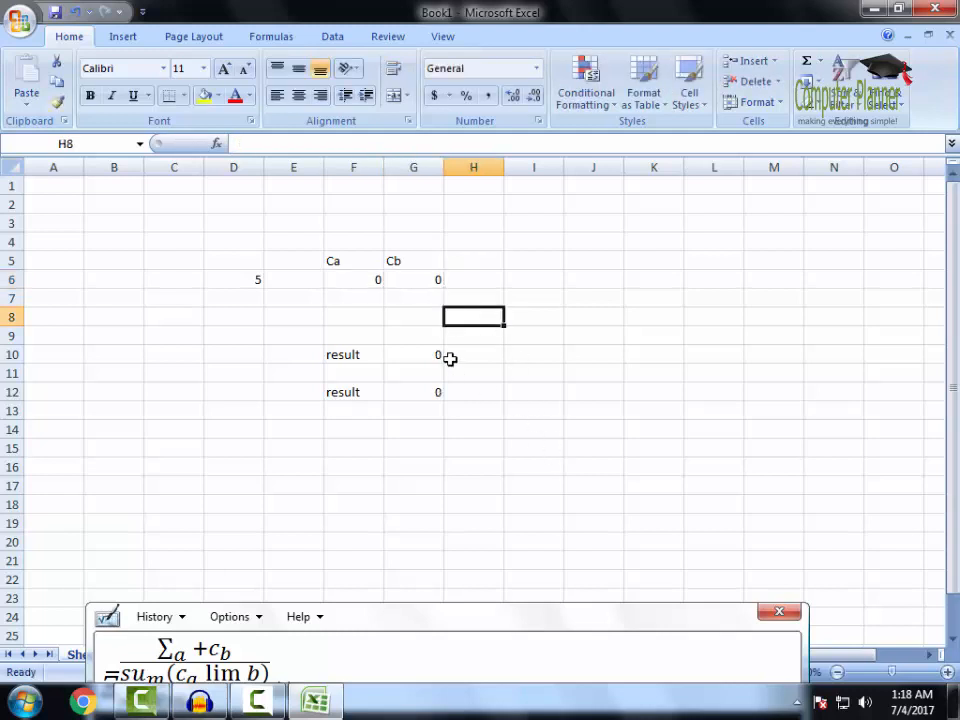
{"action": "left_click", "coordinate": [363, 280]}
{"action": "left_click", "coordinate": [420, 279]}
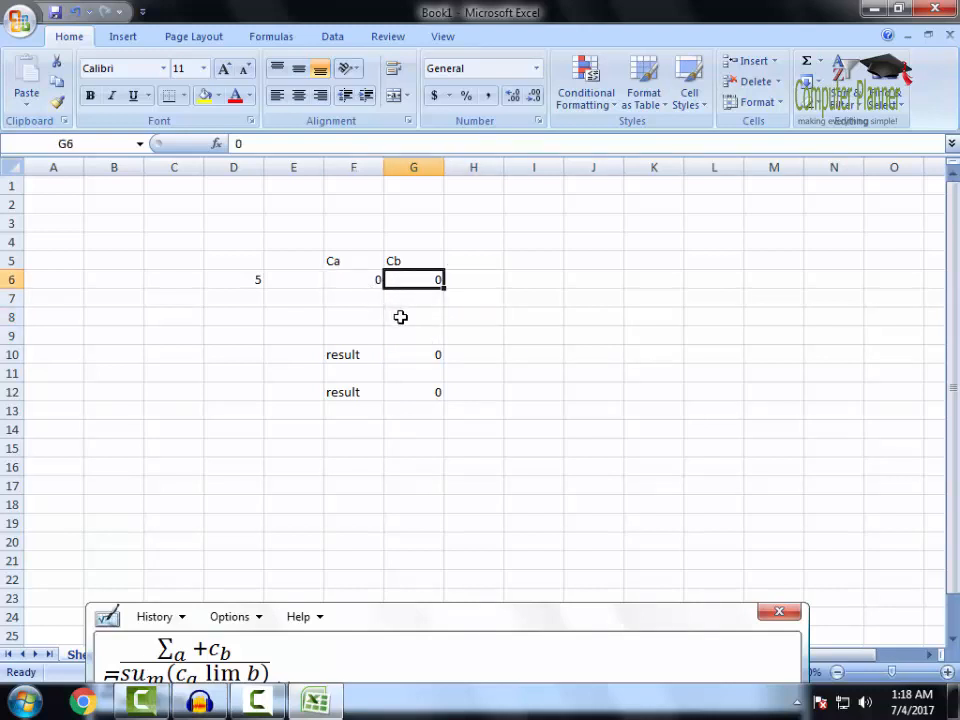
{"action": "left_click", "coordinate": [396, 317]}
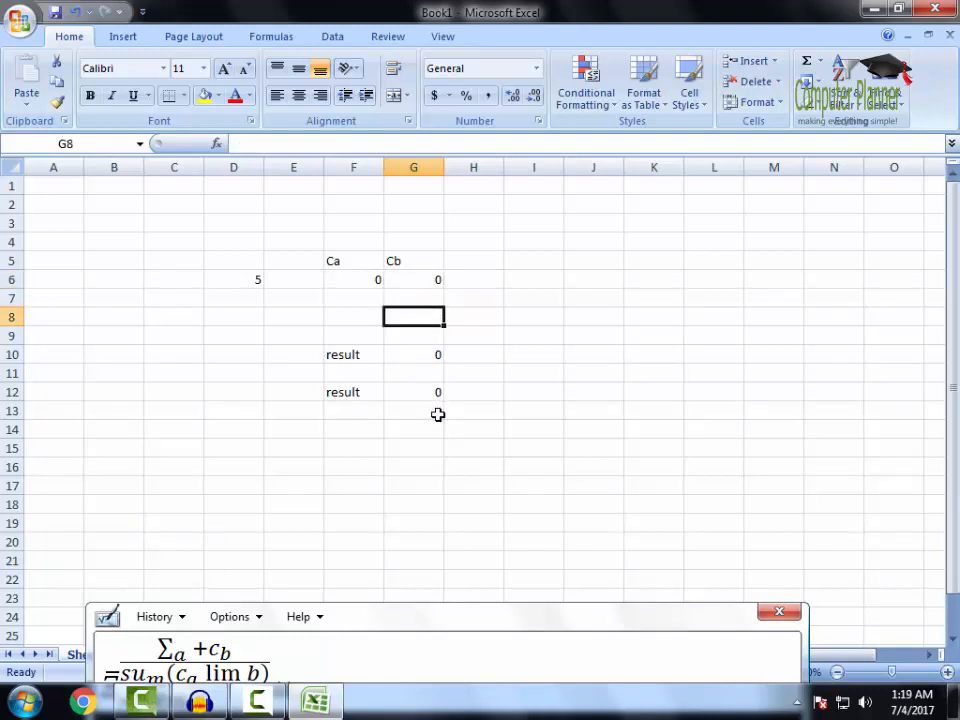
Check the constant formula in cell D6, and set cell F6 to 2 and cell G6 to 3
{"action": "left_click", "coordinate": [241, 280]}
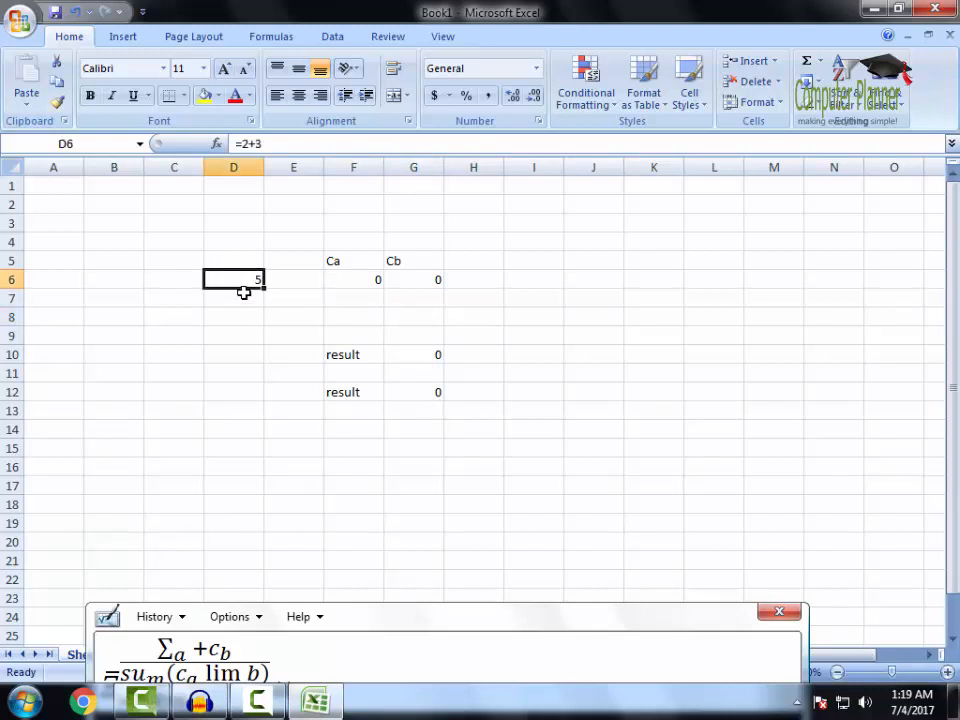
{"action": "left_click", "coordinate": [354, 279]}
{"action": "type", "text": "3"}
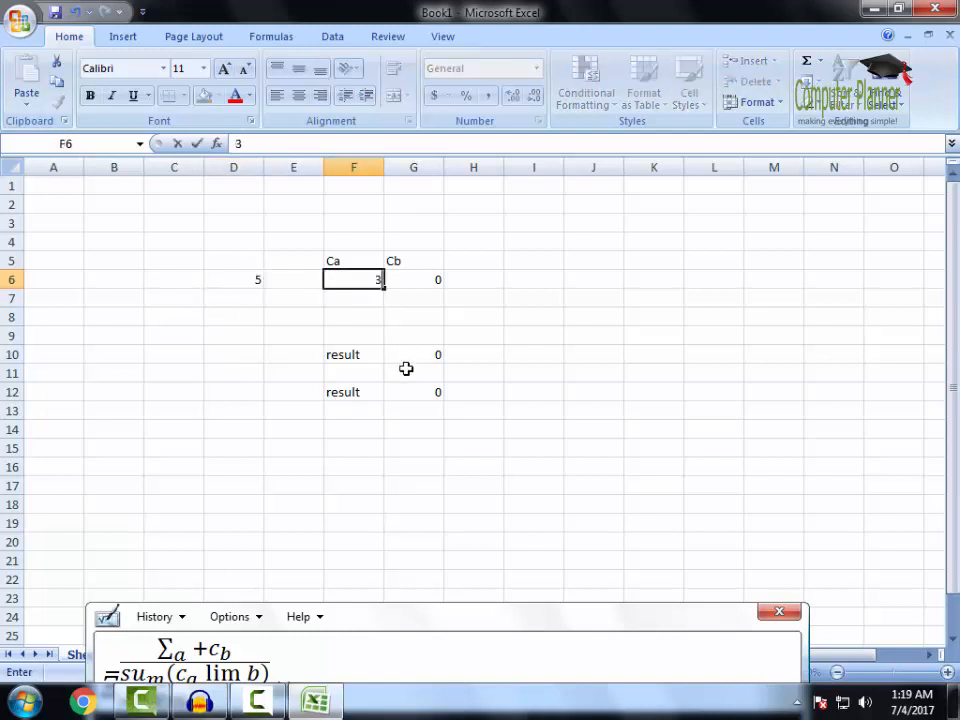
{"action": "left_click", "coordinate": [416, 281]}
{"action": "left_click", "coordinate": [369, 284]}
{"action": "type", "text": "2"}
{"action": "left_click", "coordinate": [416, 279]}
{"action": "type", "text": "3"}
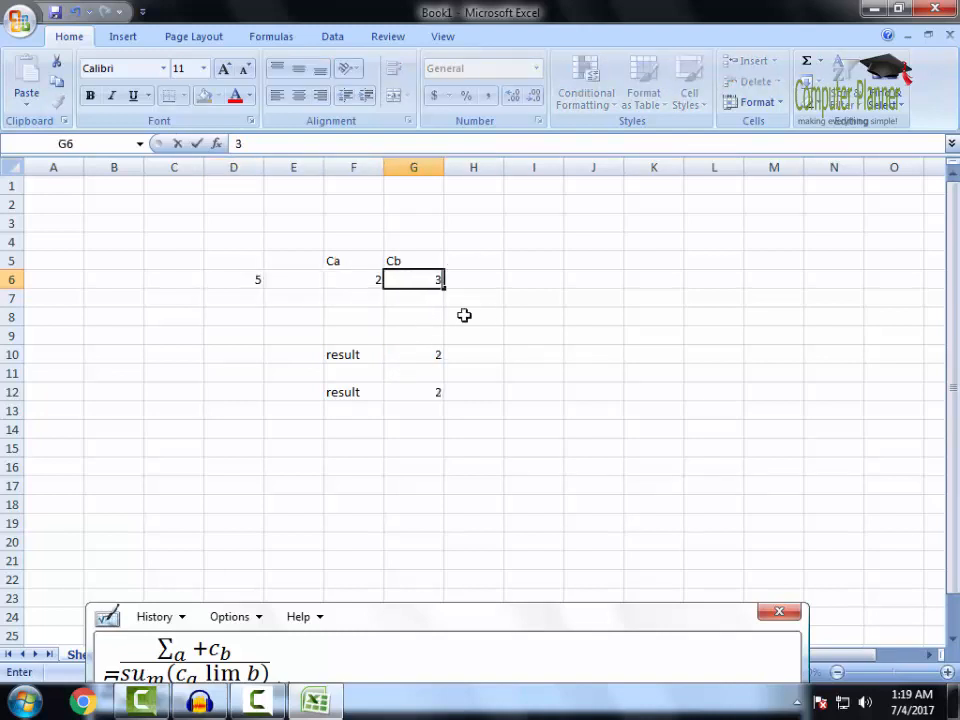
{"action": "left_click", "coordinate": [465, 316]}
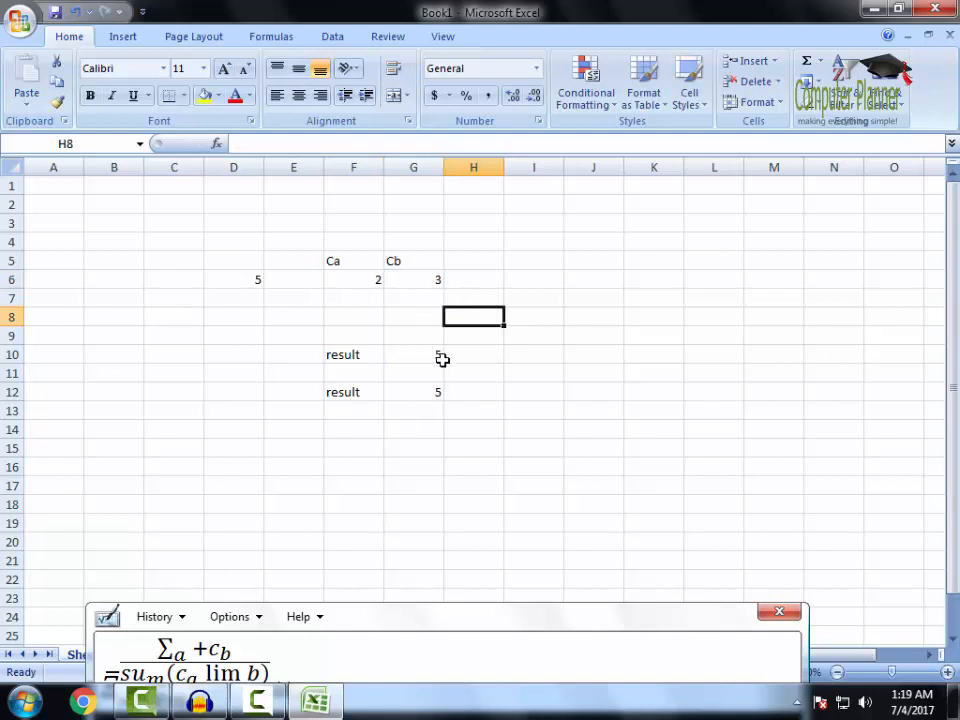
Review the constant formula in cell D6 and set the Ca value in cell F6 to 7
{"action": "left_click", "coordinate": [250, 283]}
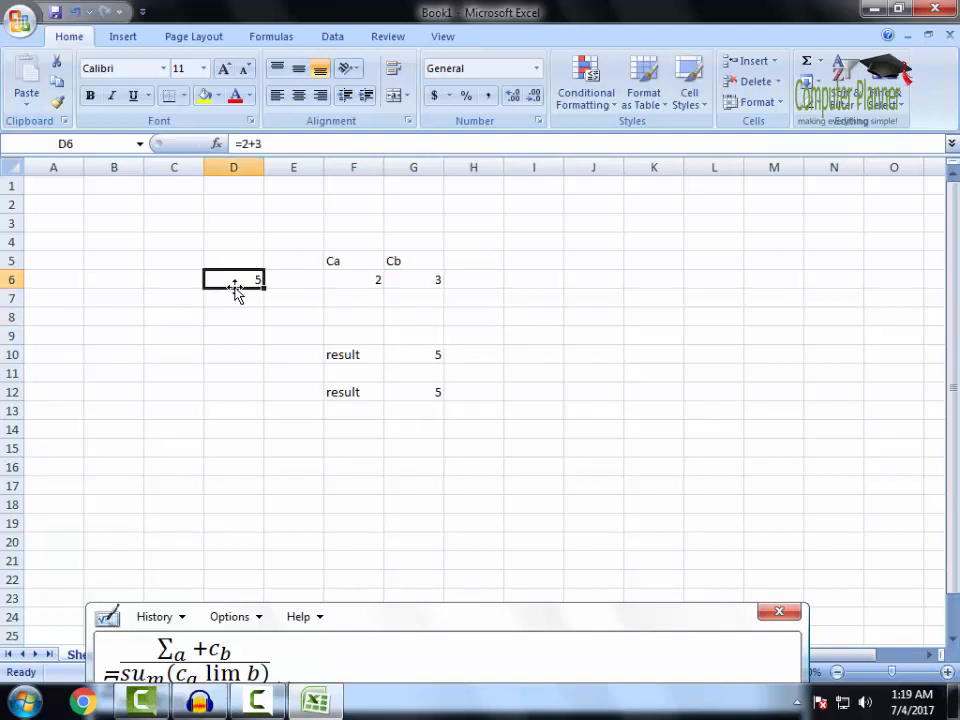
{"action": "left_click", "coordinate": [372, 283]}
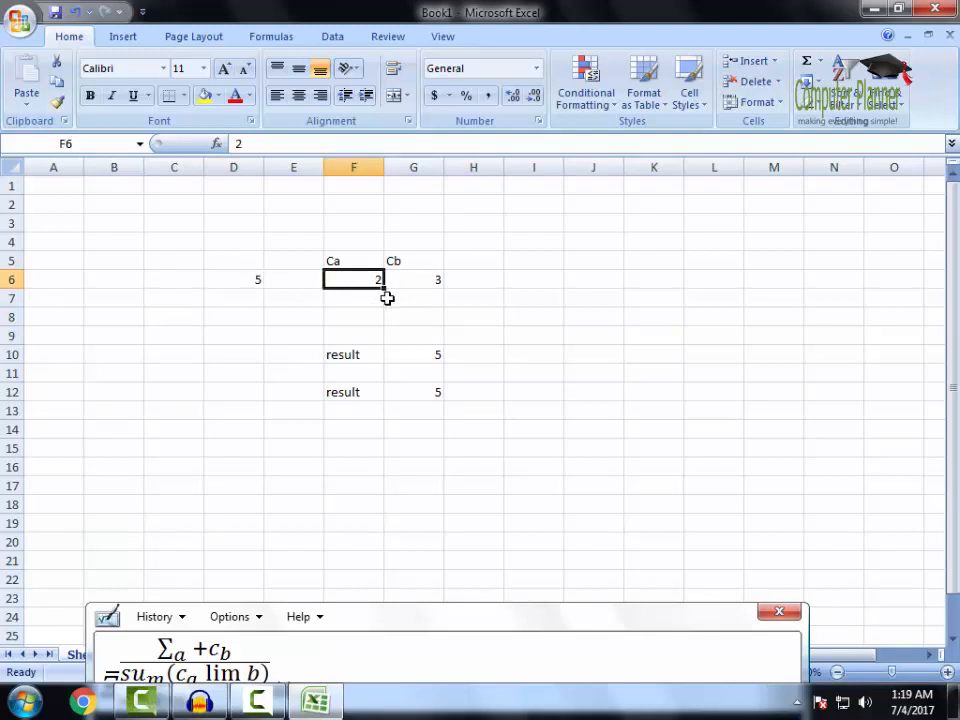
{"action": "type", "text": "7"}
{"action": "left_click", "coordinate": [421, 286]}
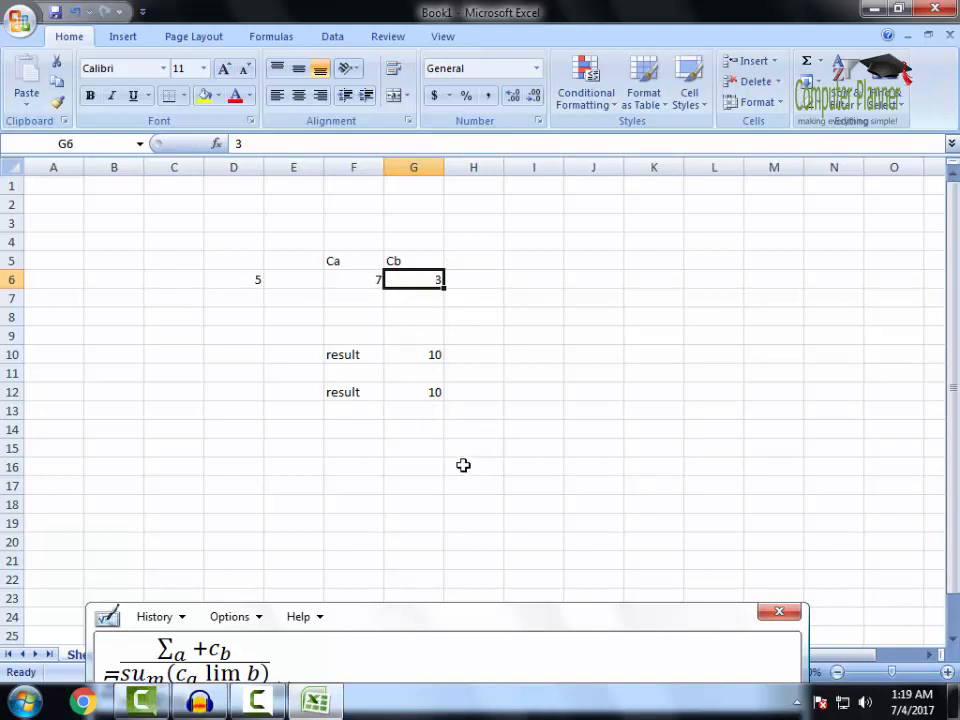
Edit the constant formula in cell D6 to =7+3
{"action": "left_click", "coordinate": [254, 280]}
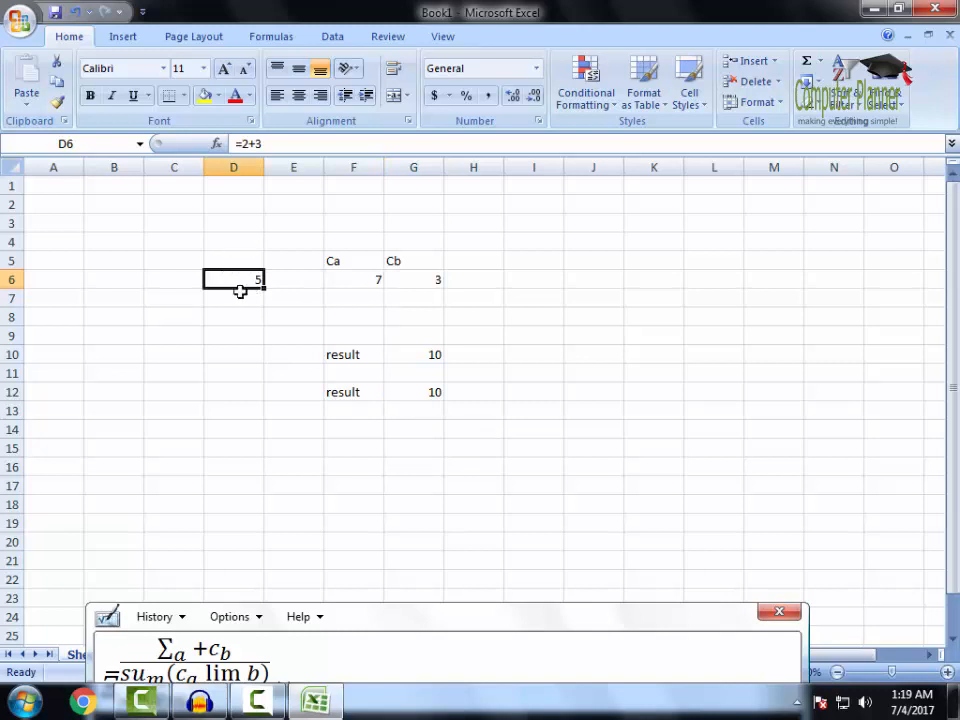
{"action": "double_click", "coordinate": [246, 287]}
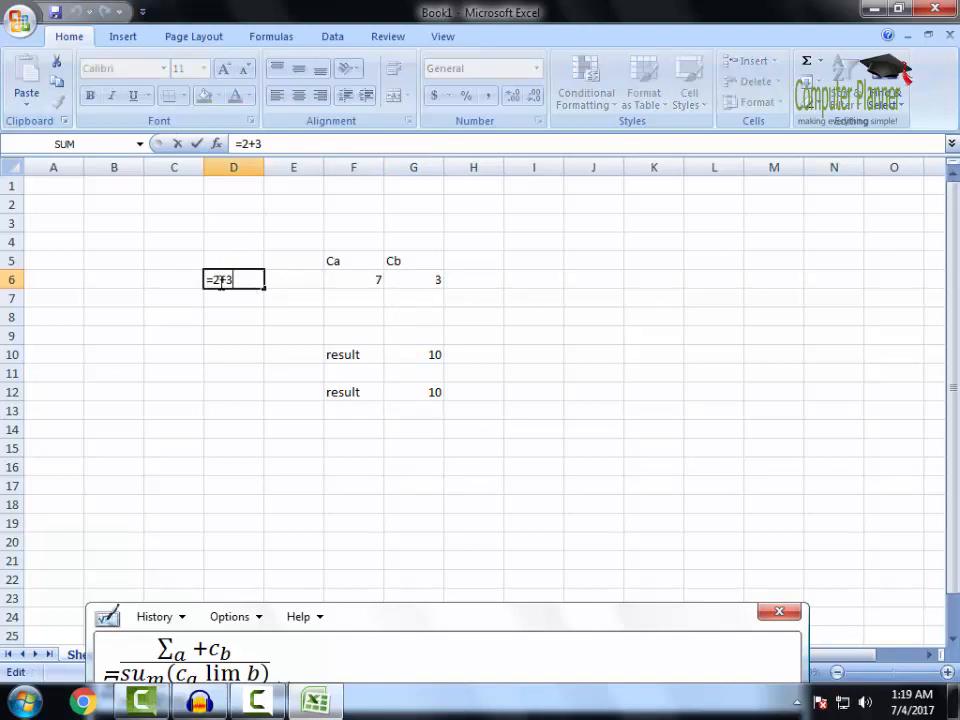
{"action": "double_click", "coordinate": [214, 280]}
{"action": "type", "text": "7"}
{"action": "key", "text": "Return"}
{"action": "left_click", "coordinate": [246, 290]}
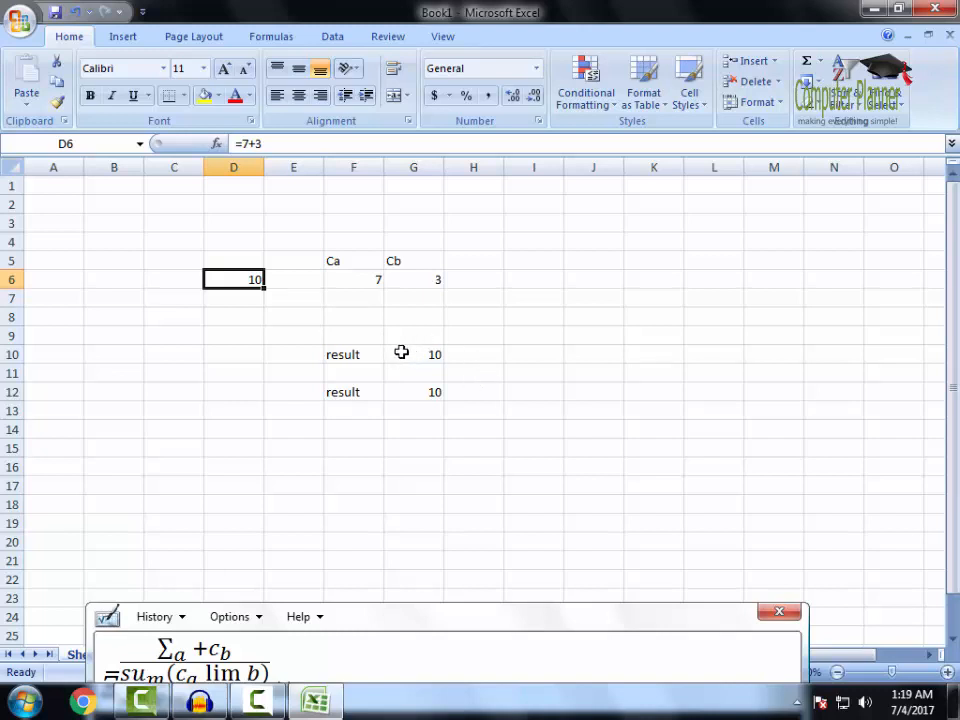
Compare the cell-reference formula in G10 with the SUM formula in G12
{"action": "left_click", "coordinate": [404, 362]}
{"action": "left_click", "coordinate": [408, 384]}
{"action": "left_click", "coordinate": [407, 358]}
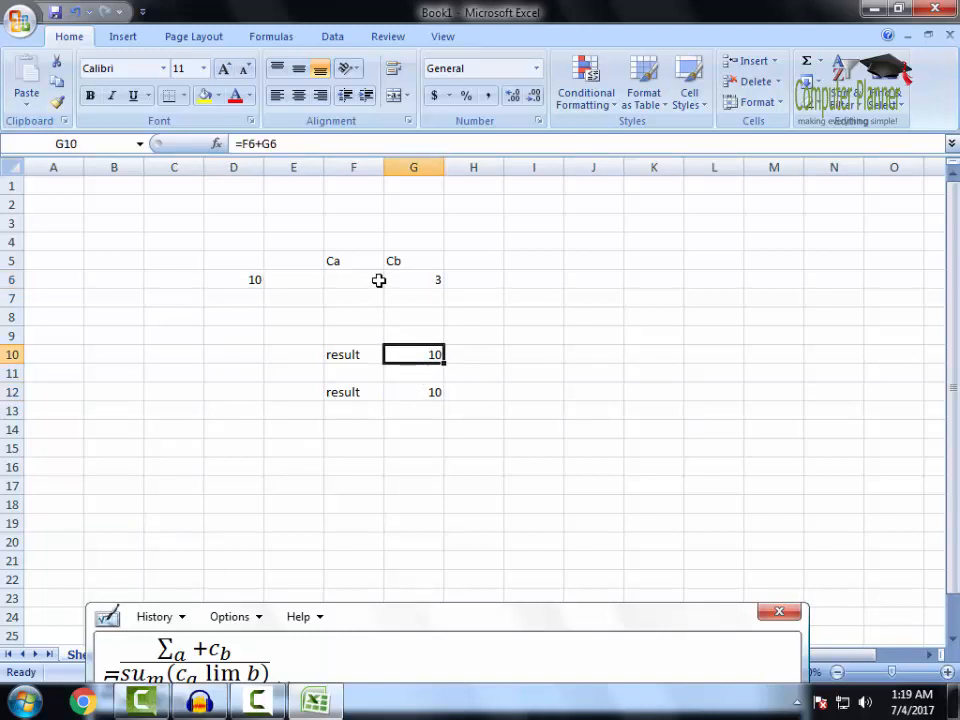
{"action": "left_click", "coordinate": [426, 392]}
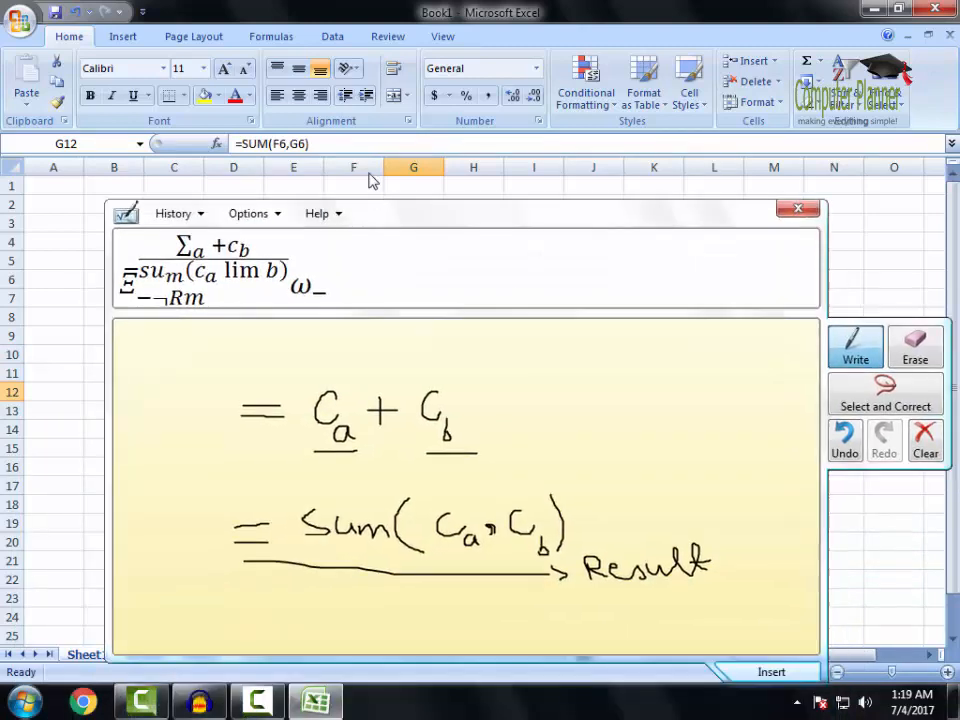
Clear the Math Input Panel and handwrite the first formula, = x1 + x2, numbered (1)
{"action": "left_click", "coordinate": [876, 398]}
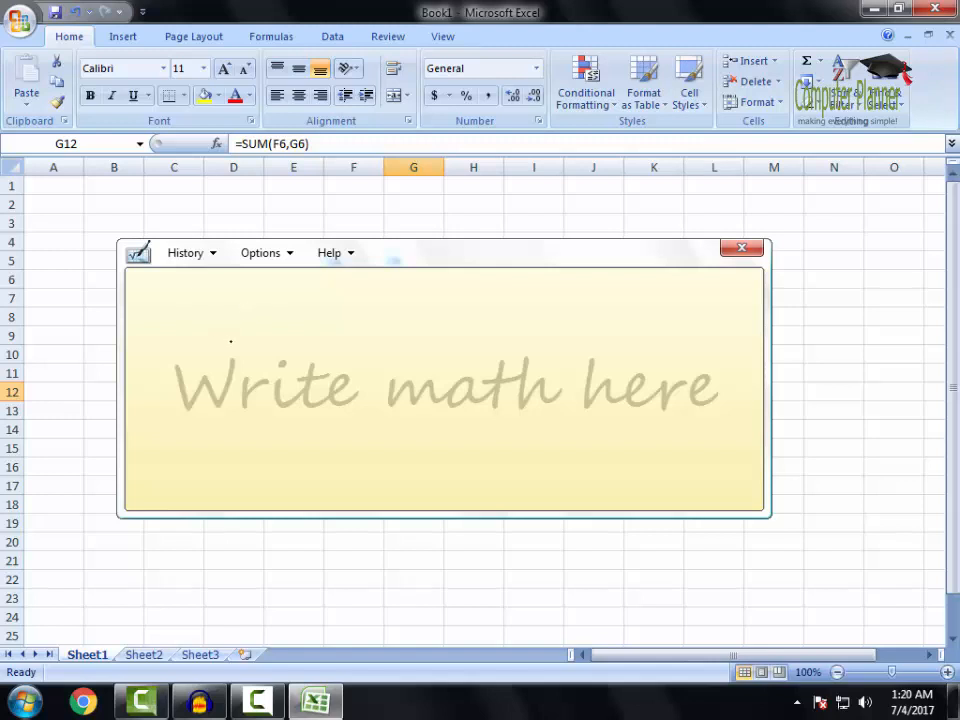
{"action": "mouse_move", "coordinate": [214, 334]}
{"action": "left_mouse_down"}
{"action": "mouse_move", "coordinate": [299, 357]}
{"action": "mouse_move", "coordinate": [330, 354]}
{"action": "left_mouse_up"}
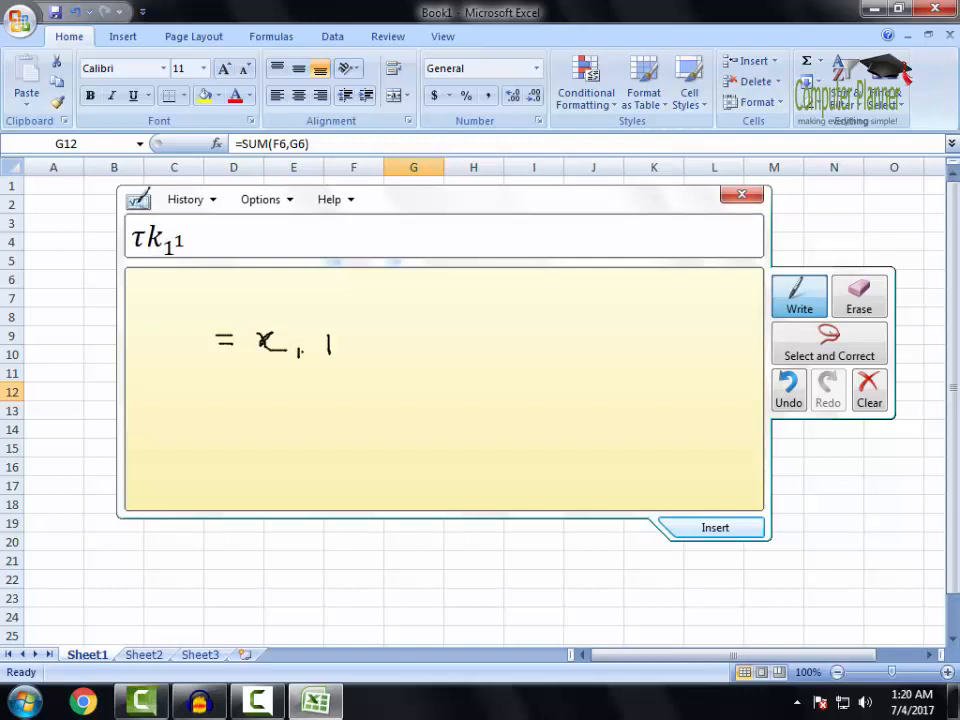
{"action": "mouse_move", "coordinate": [317, 344]}
{"action": "left_mouse_down"}
{"action": "mouse_move", "coordinate": [350, 351]}
{"action": "mouse_move", "coordinate": [378, 338]}
{"action": "mouse_move", "coordinate": [379, 351]}
{"action": "mouse_move", "coordinate": [390, 352]}
{"action": "mouse_move", "coordinate": [467, 338]}
{"action": "mouse_move", "coordinate": [539, 349]}
{"action": "left_mouse_up"}
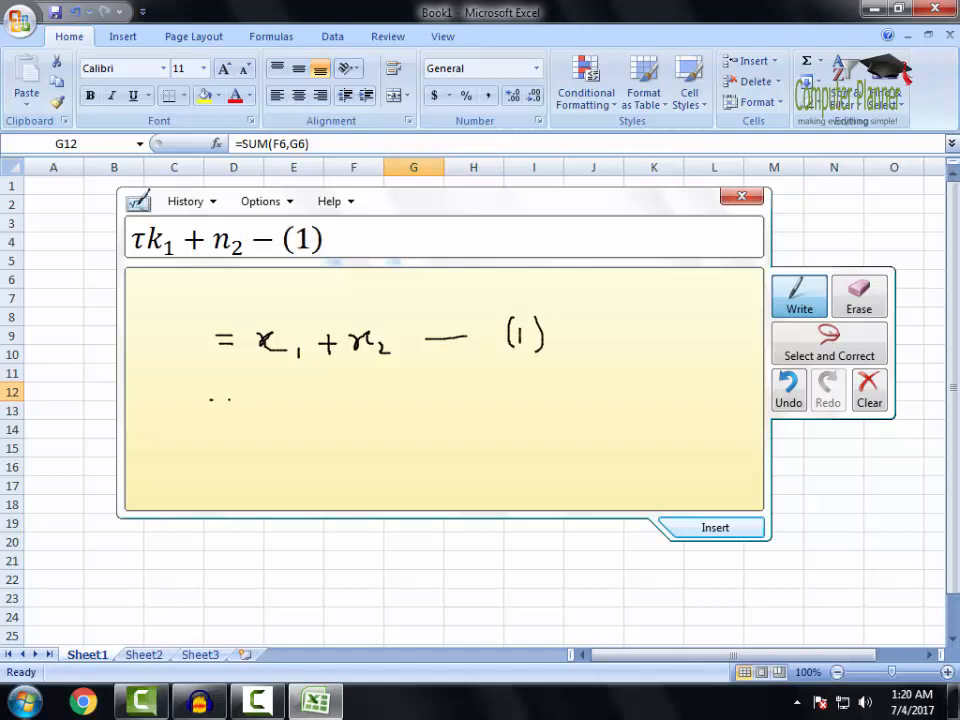
Handwrite the second formula, = Ca + Cb, numbered (2), below the first one
{"action": "mouse_move", "coordinate": [211, 398]}
{"action": "left_mouse_down"}
{"action": "mouse_move", "coordinate": [232, 398]}
{"action": "mouse_move", "coordinate": [224, 412]}
{"action": "mouse_move", "coordinate": [232, 412]}
{"action": "left_mouse_up"}
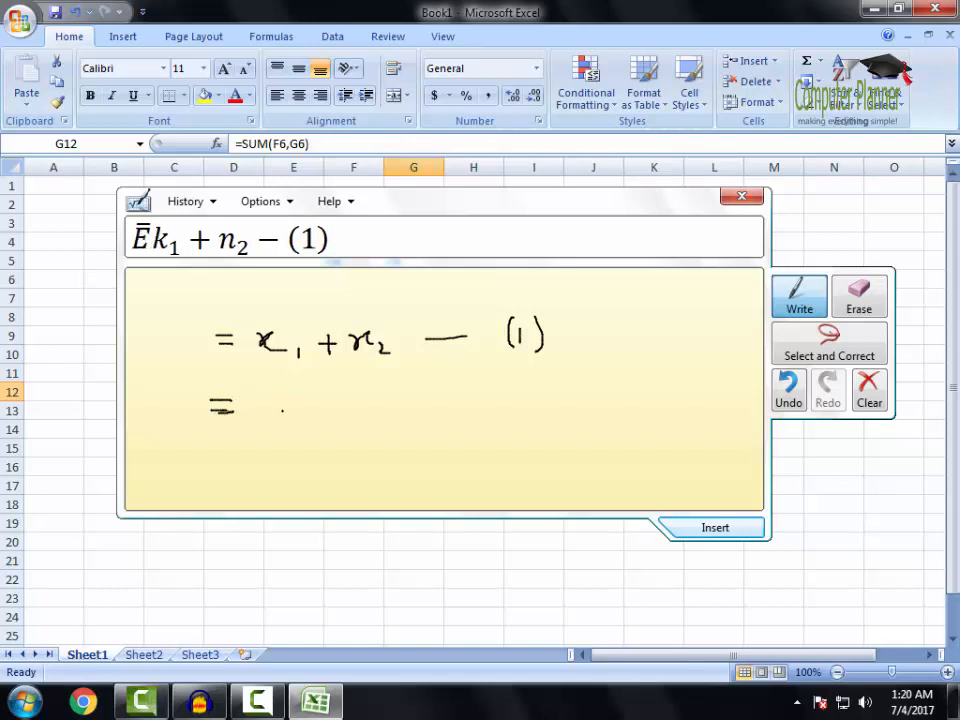
{"action": "mouse_move", "coordinate": [286, 397]}
{"action": "left_mouse_down"}
{"action": "mouse_move", "coordinate": [316, 427]}
{"action": "mouse_move", "coordinate": [351, 403]}
{"action": "mouse_move", "coordinate": [403, 424]}
{"action": "mouse_move", "coordinate": [508, 395]}
{"action": "mouse_move", "coordinate": [518, 397]}
{"action": "mouse_move", "coordinate": [494, 412]}
{"action": "mouse_move", "coordinate": [530, 408]}
{"action": "left_mouse_up"}
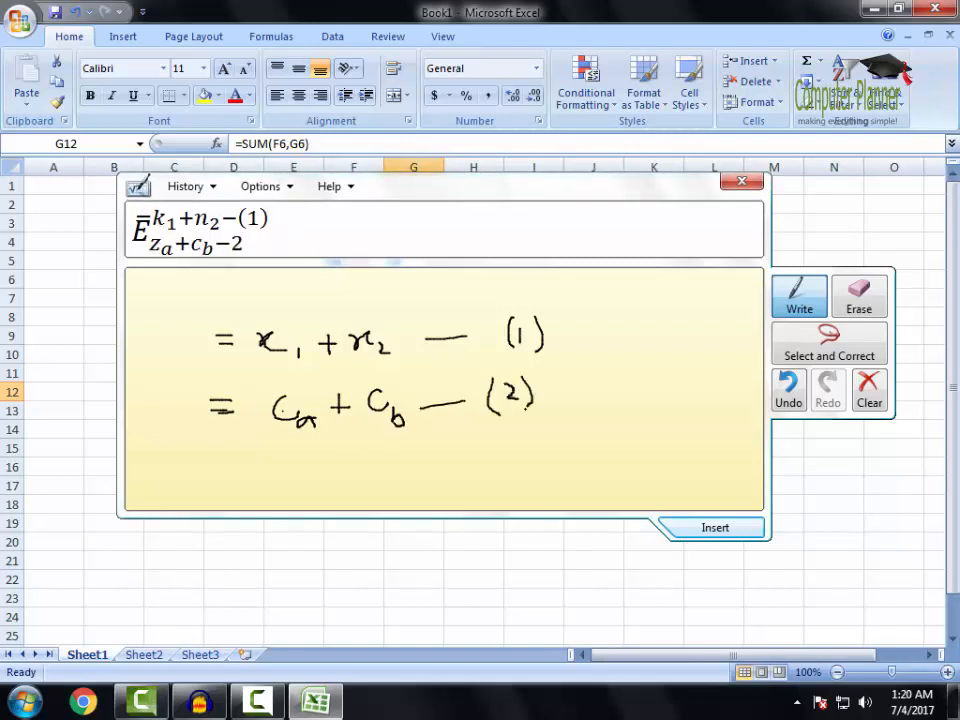
Move the Math Input Panel up and handwrite = sum(Ca, Cb) as the third formula
{"action": "left_click_drag", "start_coordinate": [448, 200], "coordinate": [482, 128]}
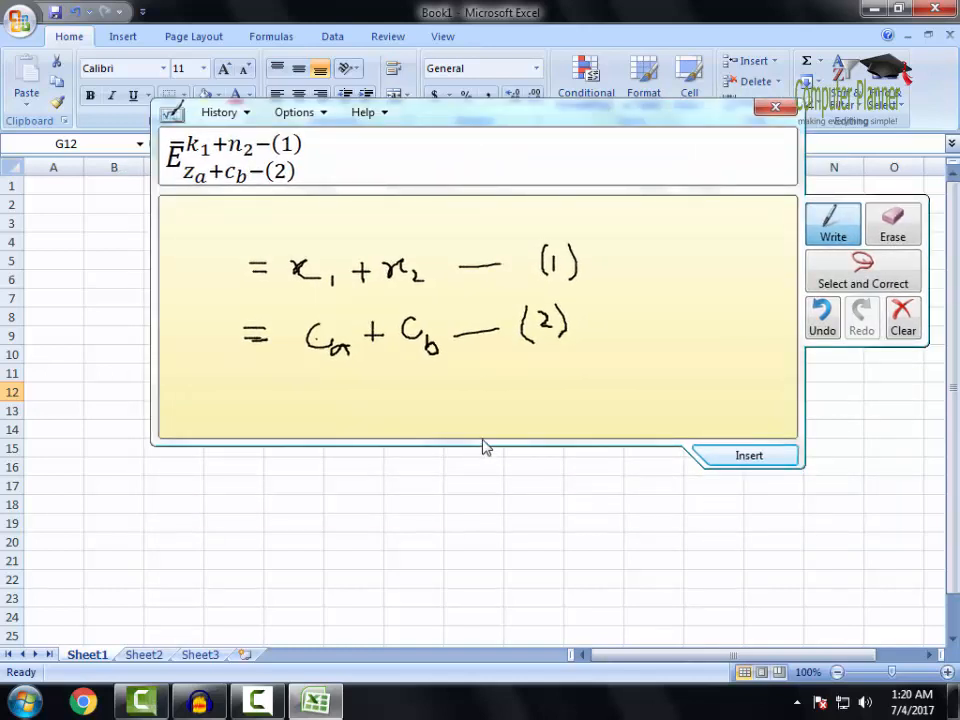
{"action": "mouse_move", "coordinate": [229, 405]}
{"action": "left_mouse_down"}
{"action": "mouse_move", "coordinate": [258, 406]}
{"action": "mouse_move", "coordinate": [260, 417]}
{"action": "left_mouse_up"}
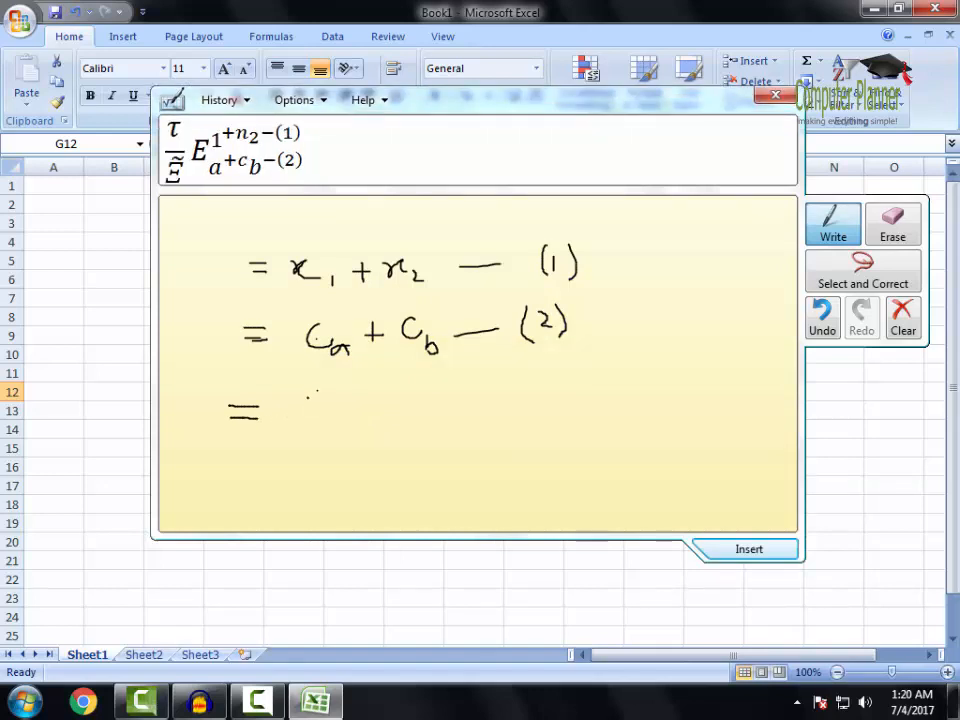
{"action": "mouse_move", "coordinate": [325, 398]}
{"action": "left_mouse_down"}
{"action": "mouse_move", "coordinate": [306, 416]}
{"action": "mouse_move", "coordinate": [489, 426]}
{"action": "mouse_move", "coordinate": [503, 418]}
{"action": "left_mouse_up"}
{"action": "mouse_move", "coordinate": [561, 398]}
{"action": "left_mouse_down"}
{"action": "mouse_move", "coordinate": [560, 421]}
{"action": "mouse_move", "coordinate": [592, 418]}
{"action": "left_mouse_up"}
{"action": "left_click_drag", "start_coordinate": [590, 363], "coordinate": [601, 431]}
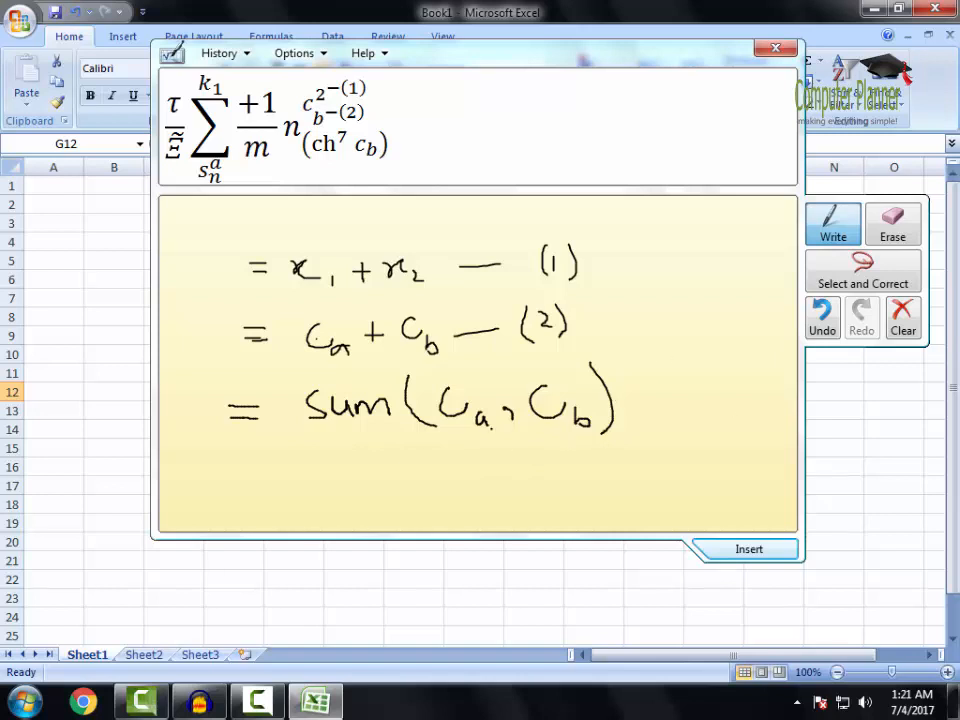
Enclose the three handwritten formulas in a pair of large curly braces
{"action": "mouse_move", "coordinate": [618, 238]}
{"action": "left_mouse_down"}
{"action": "mouse_move", "coordinate": [650, 247]}
{"action": "mouse_move", "coordinate": [672, 455]}
{"action": "left_mouse_up"}
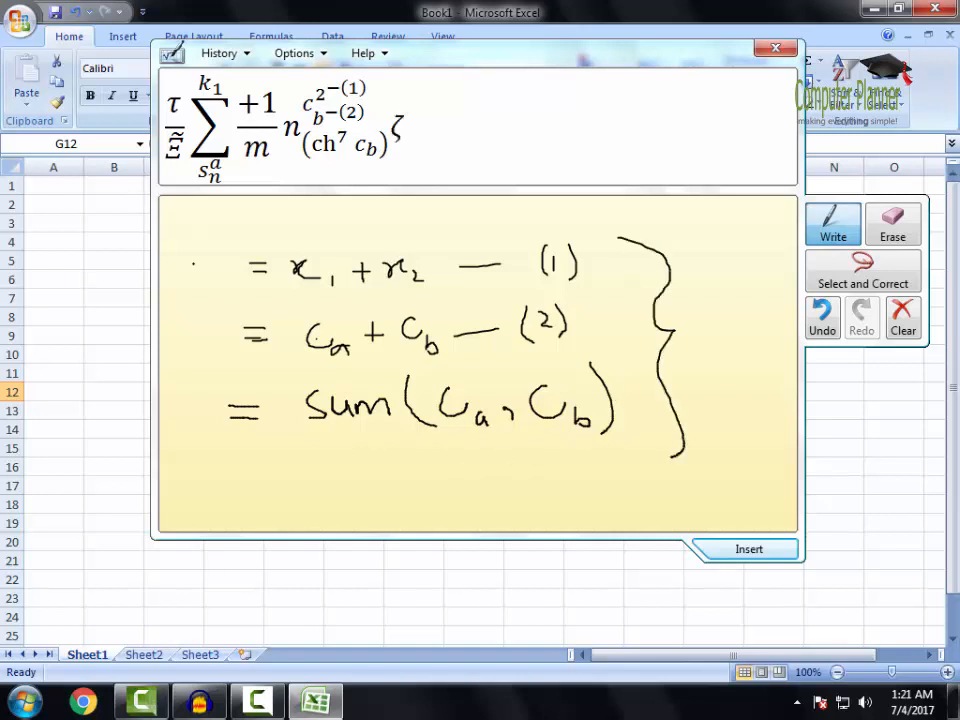
{"action": "mouse_move", "coordinate": [196, 258]}
{"action": "left_mouse_down"}
{"action": "mouse_move", "coordinate": [186, 290]}
{"action": "mouse_move", "coordinate": [212, 452]}
{"action": "left_mouse_up"}
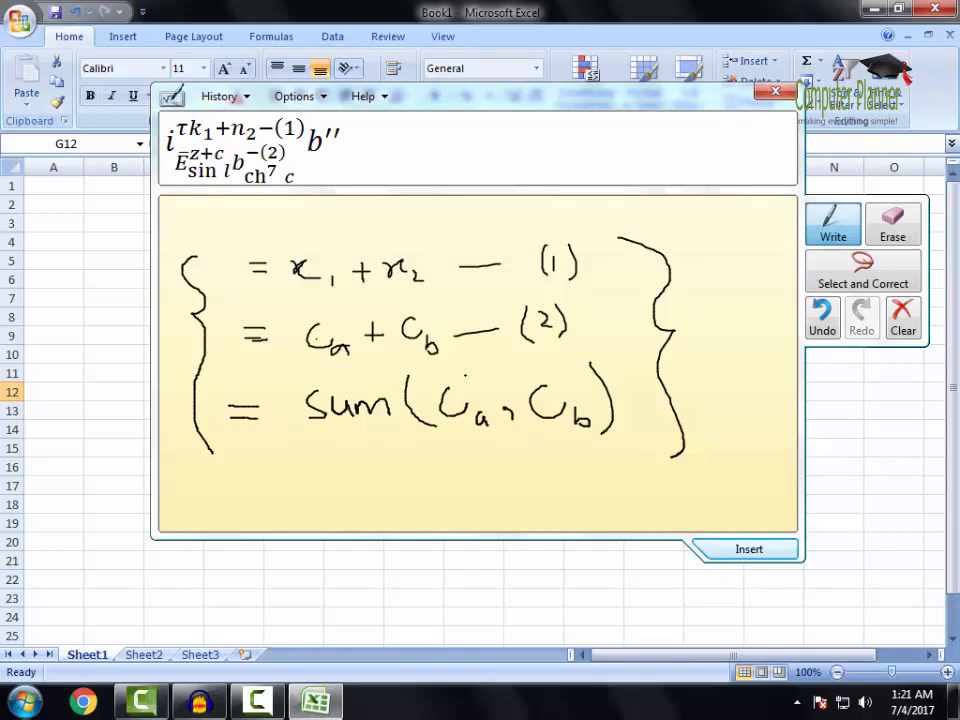
Clear all handwriting from the Math Input Panel and close the panel
{"action": "left_click_drag", "start_coordinate": [465, 101], "coordinate": [462, 143]}
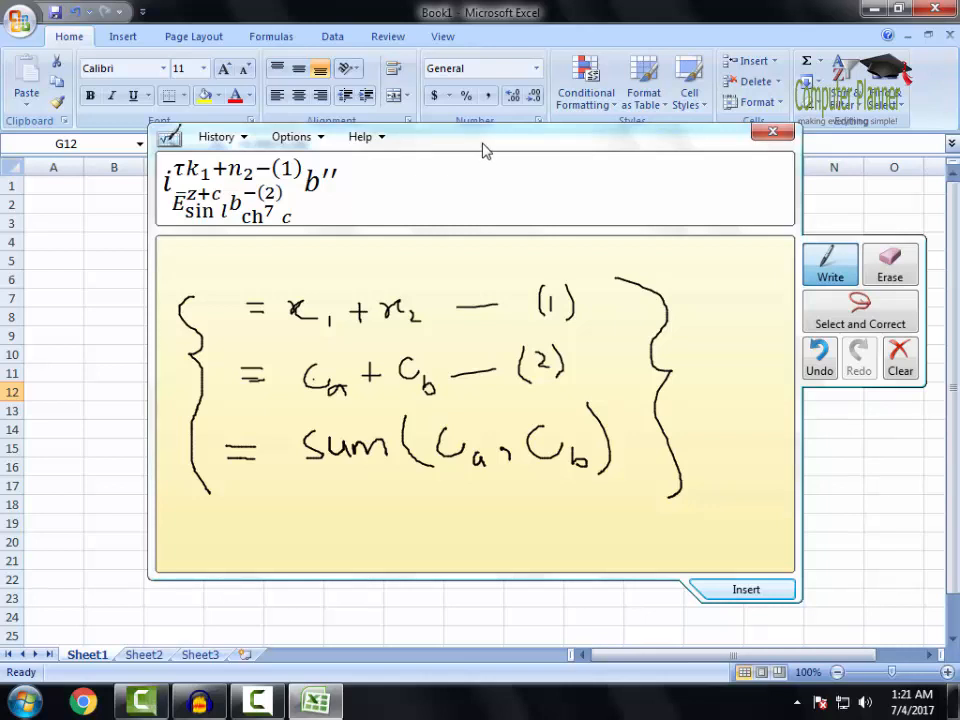
{"action": "left_click", "coordinate": [900, 357]}
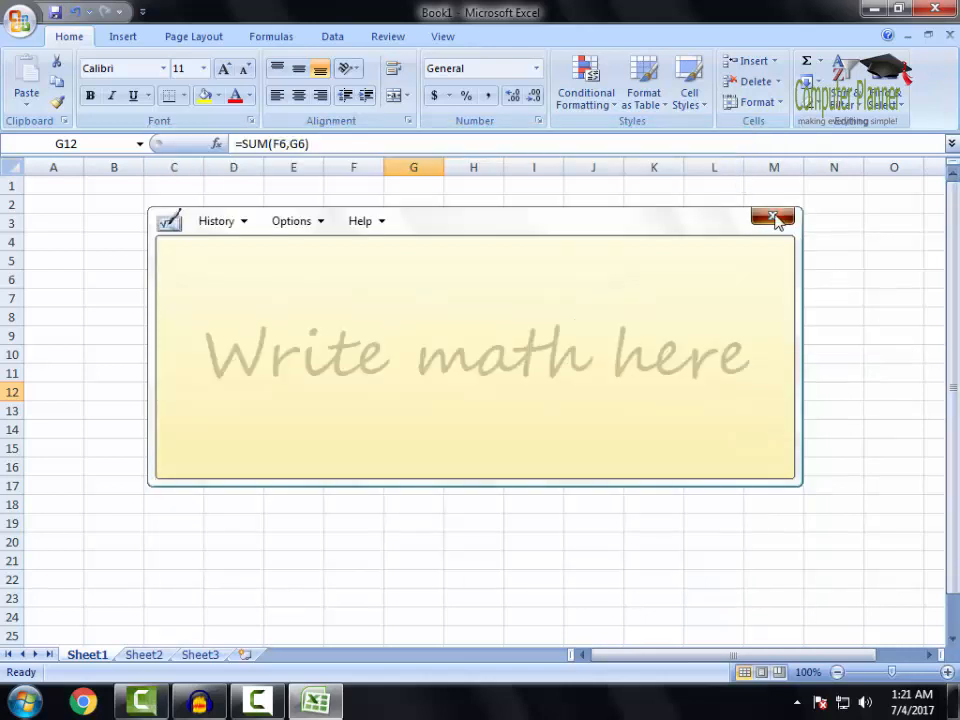
{"action": "left_click", "coordinate": [774, 218]}
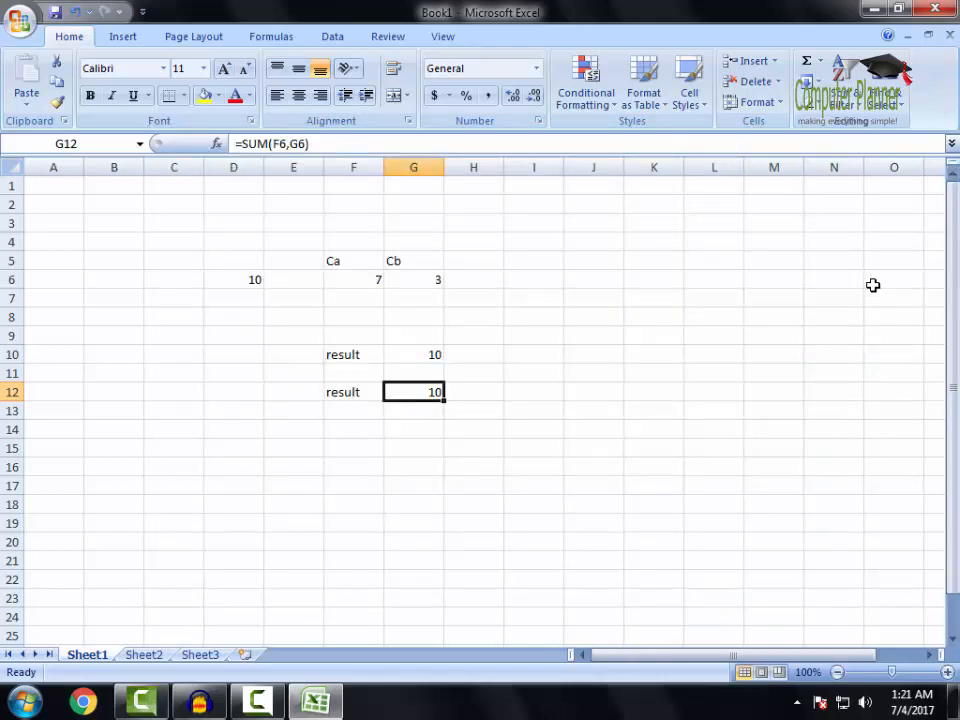
Open the Computer window in Windows Explorer
{"action": "key", "text": "super+e"}
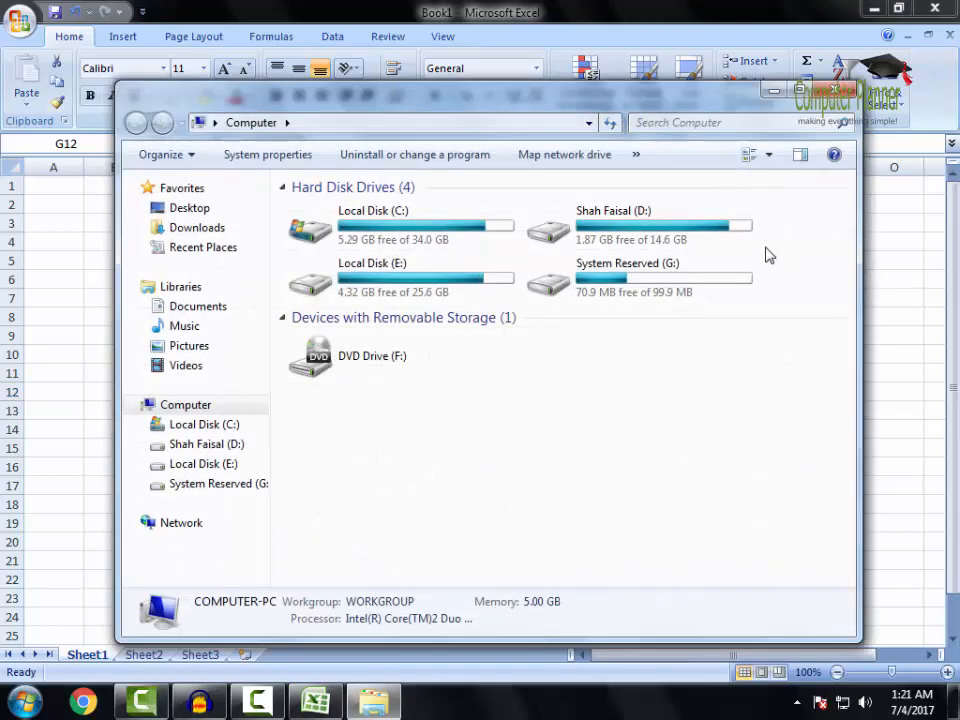